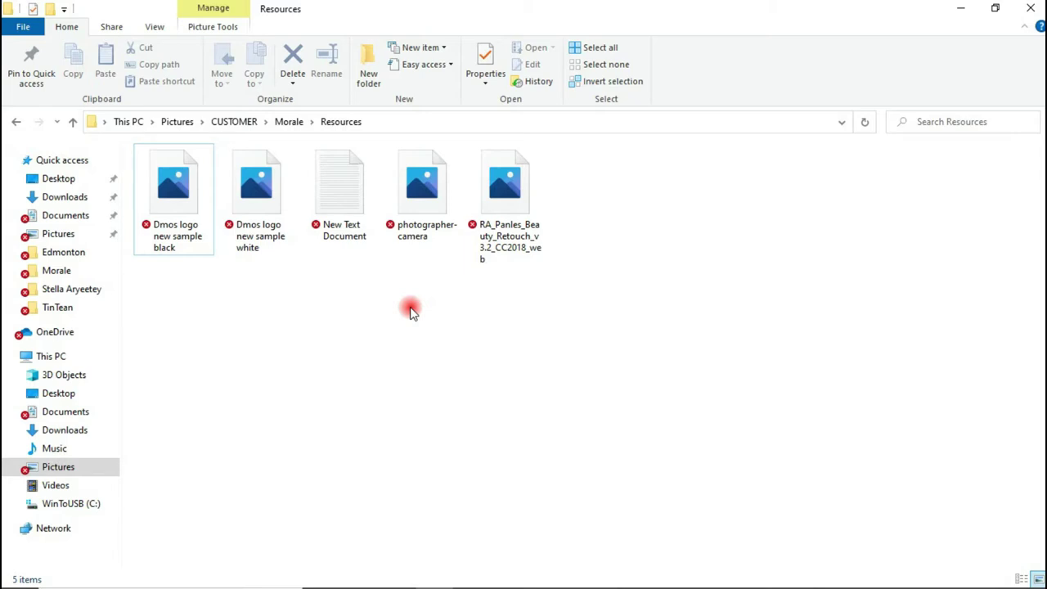
- Review the Resources folder images and bring the Notepad flyer text notes to the front
mouse_move(240, 226)
mouse_move(659, 573)
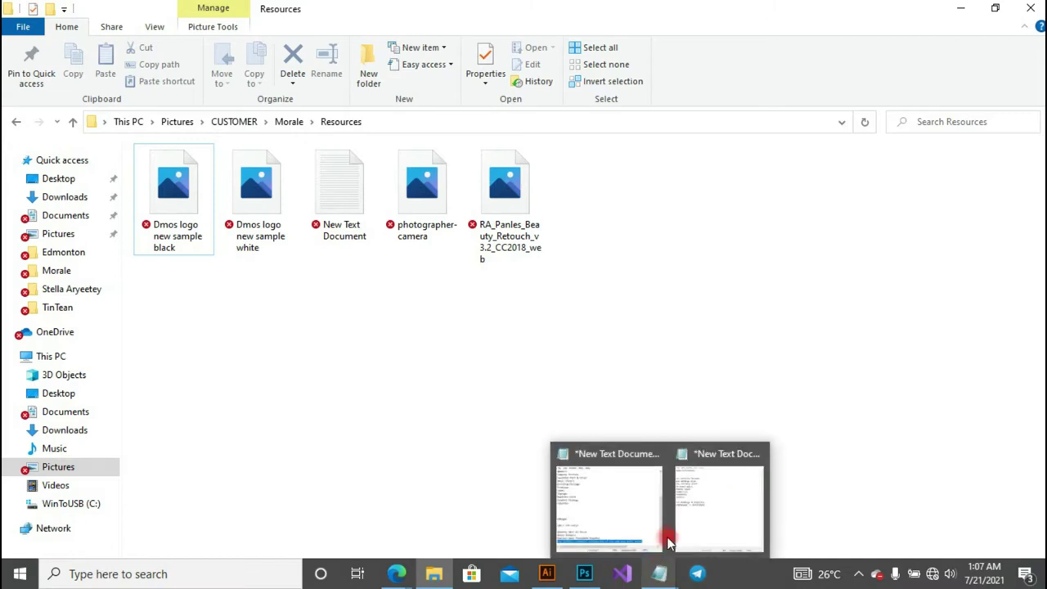
left_click(708, 511)
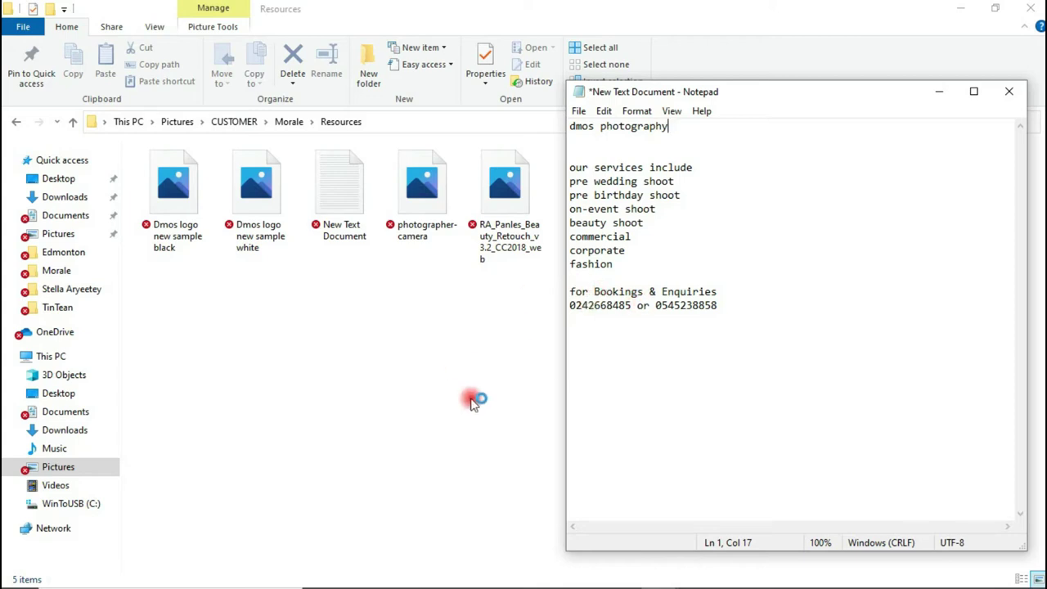
- Read the dmos photography wording in Notepad, then send it behind File Explorer
left_click(477, 332)
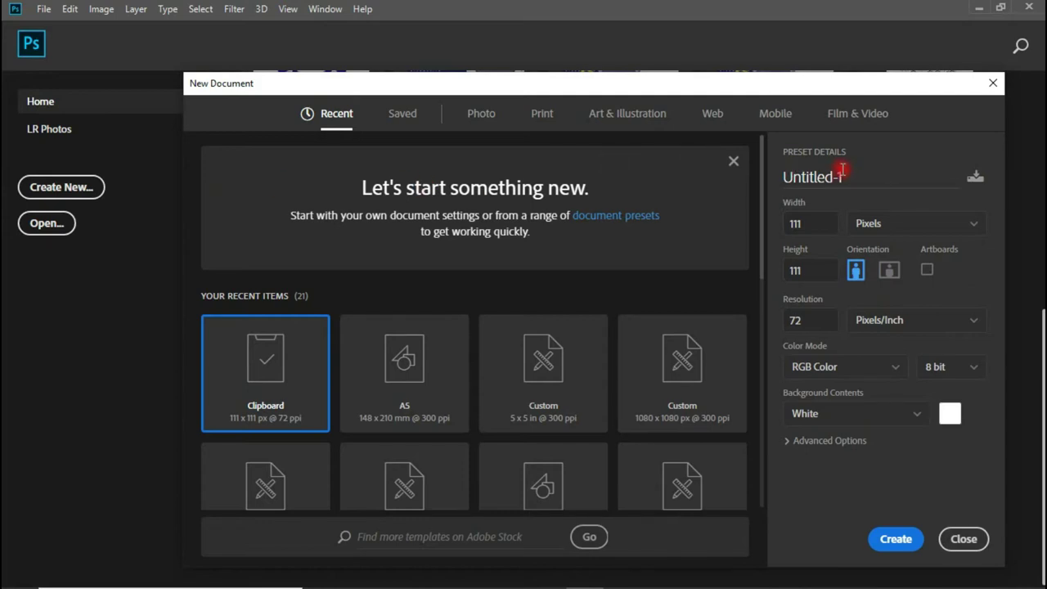
- Name the new document 'dmos photgraphy flyer'
left_click_drag(843, 174, 777, 178)
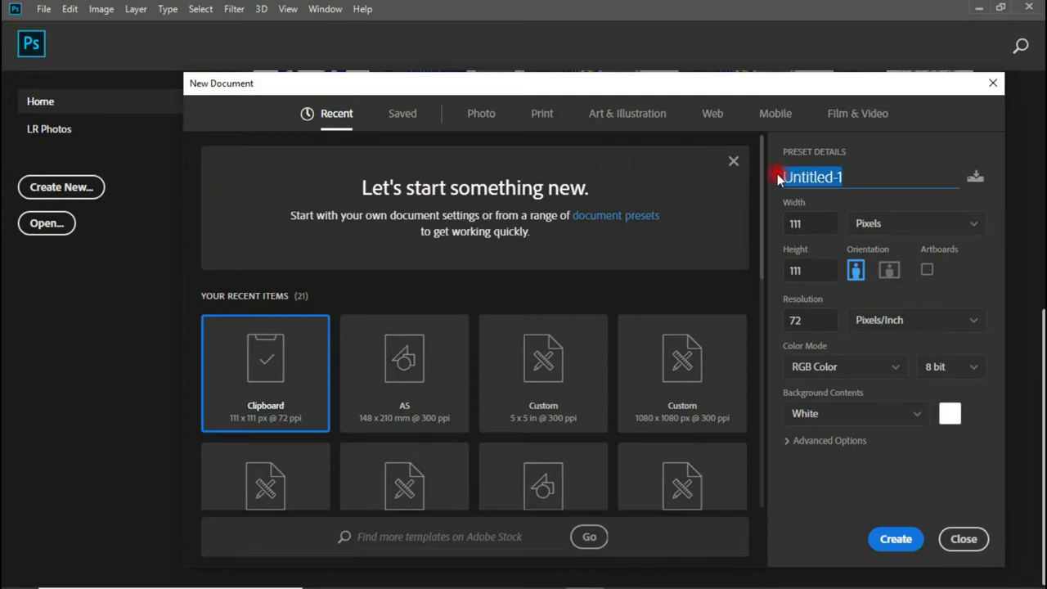
key("BackSpace")
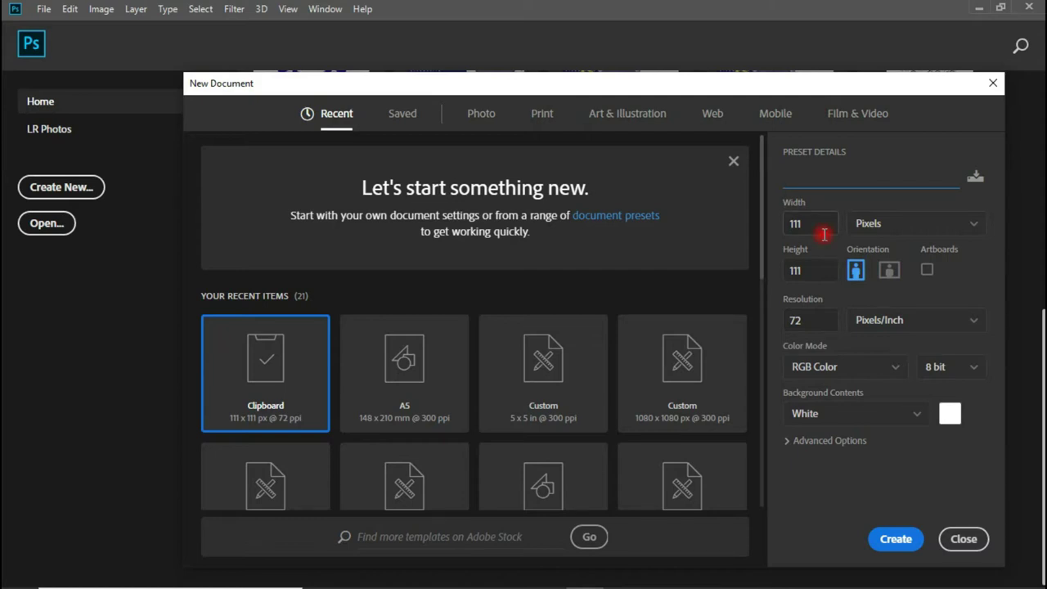
type("dmos photgr")
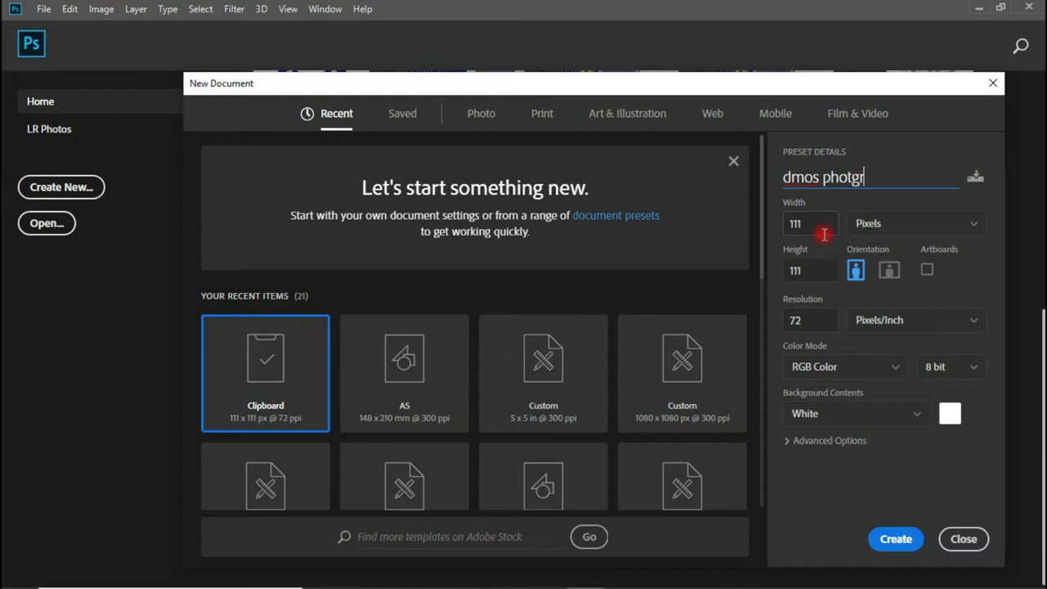
type("aphy flyer")
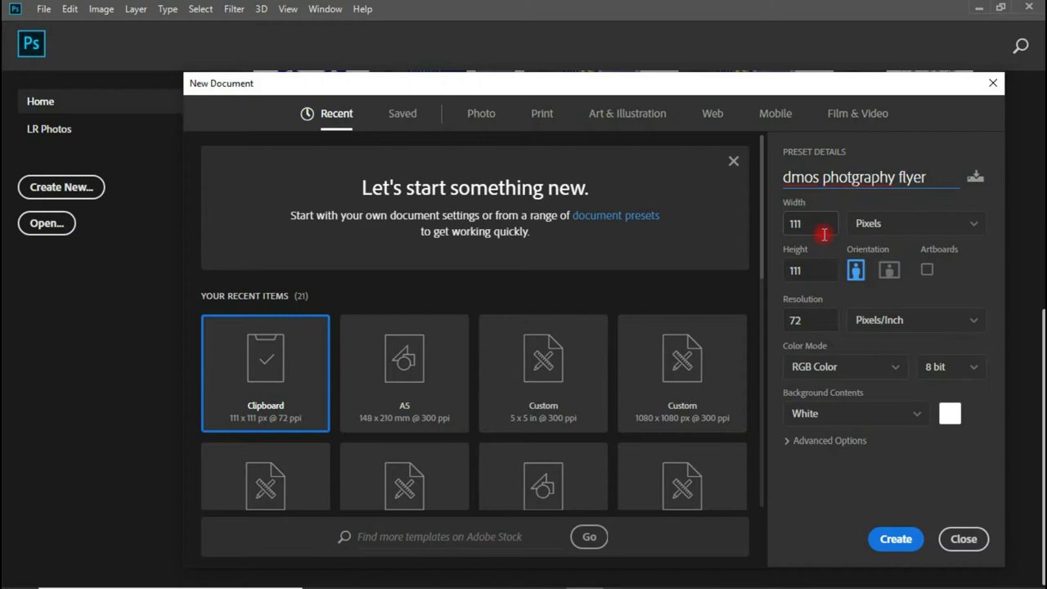
- Set the size to 4 × 3 inches at 300 ppi and create the document
left_click(906, 223)
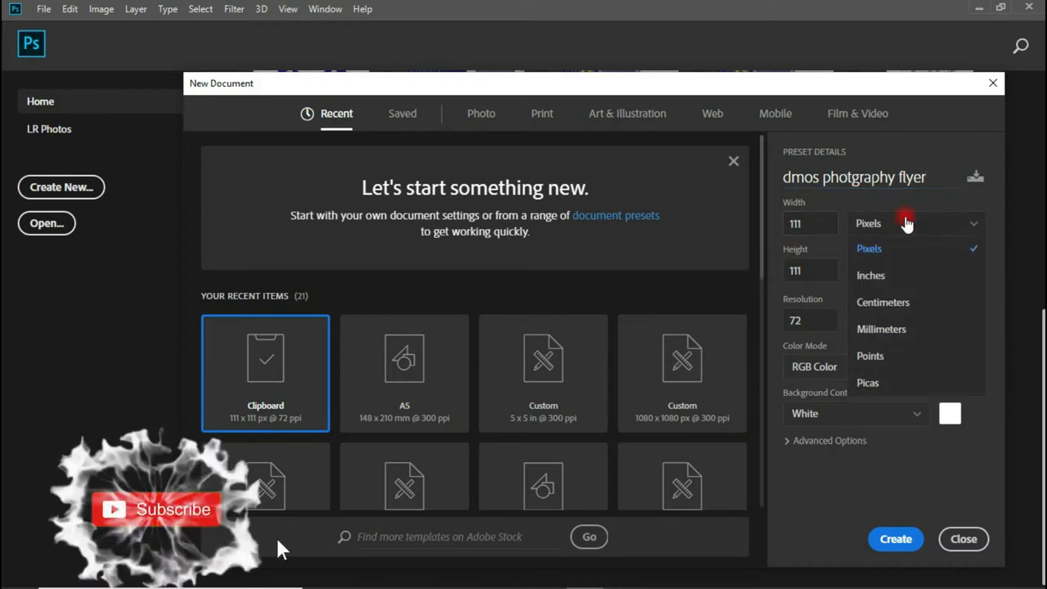
left_click(871, 275)
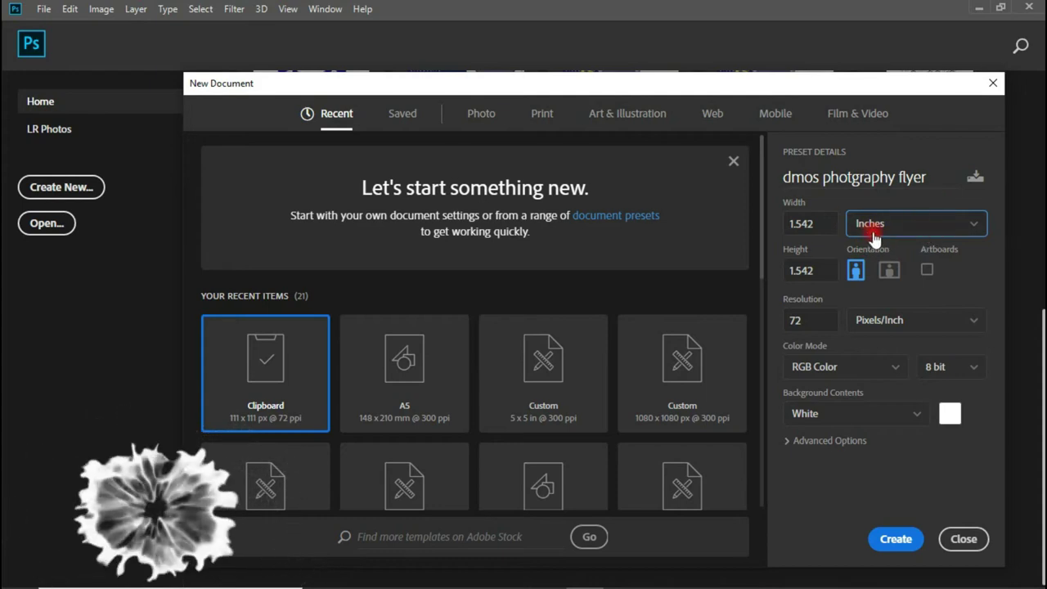
left_click_drag(830, 223, 749, 215)
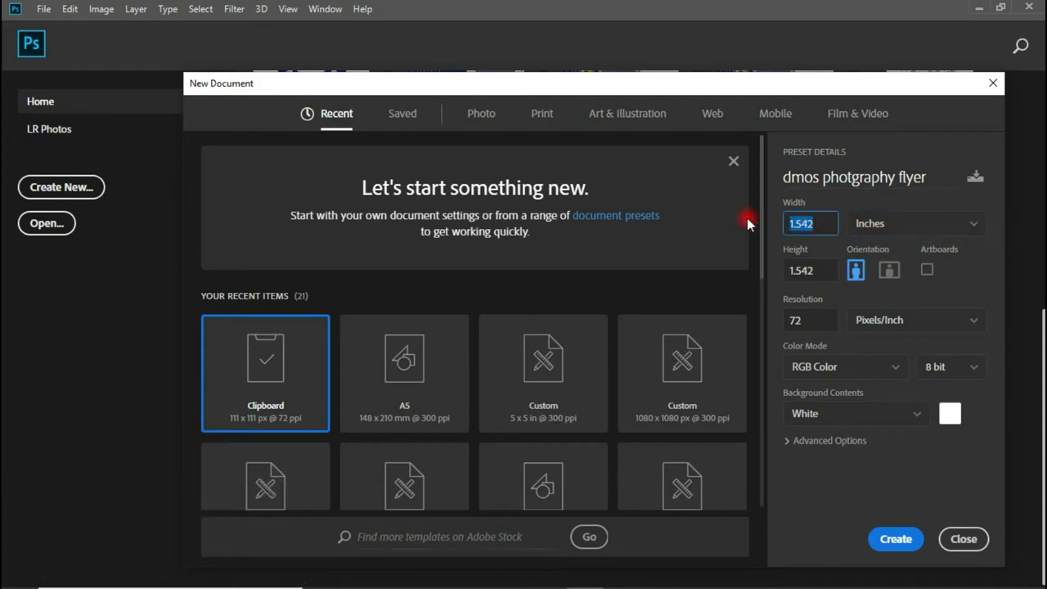
type("4")
key("Tab")
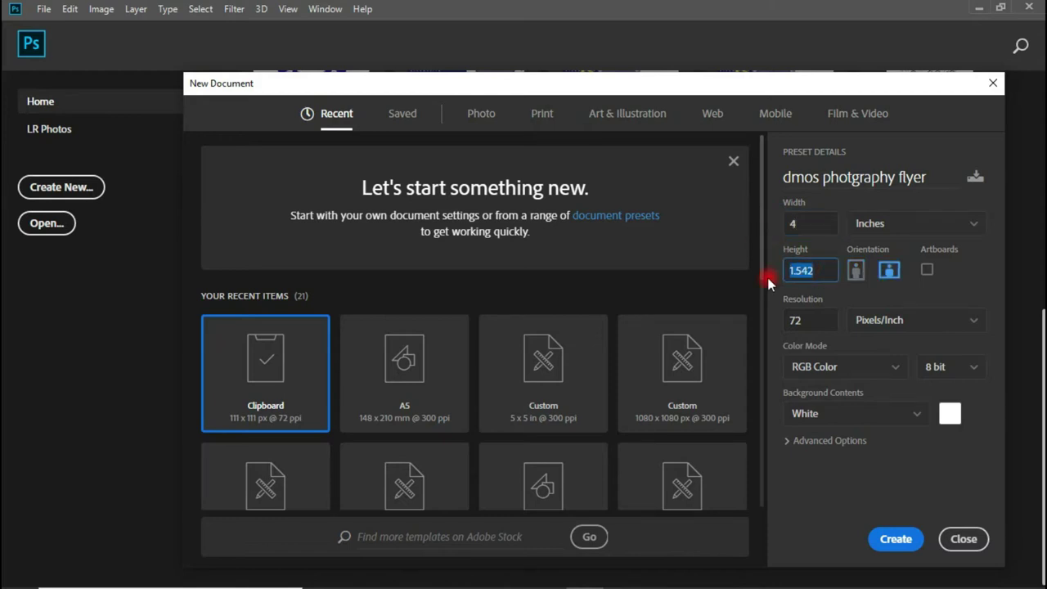
type("32")
key("Tab")
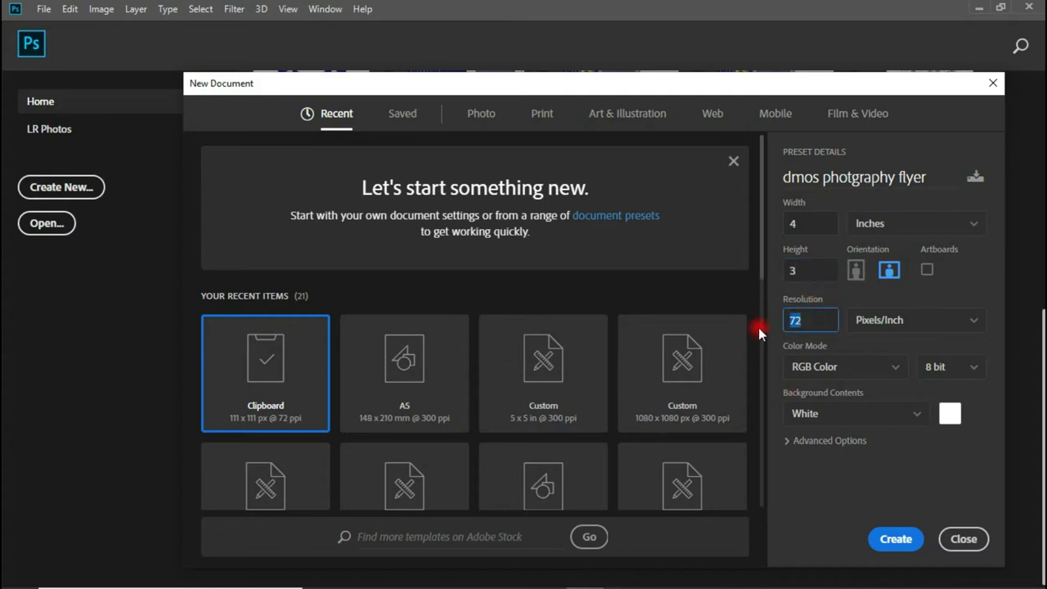
type("300")
left_click(884, 372)
left_click(885, 375)
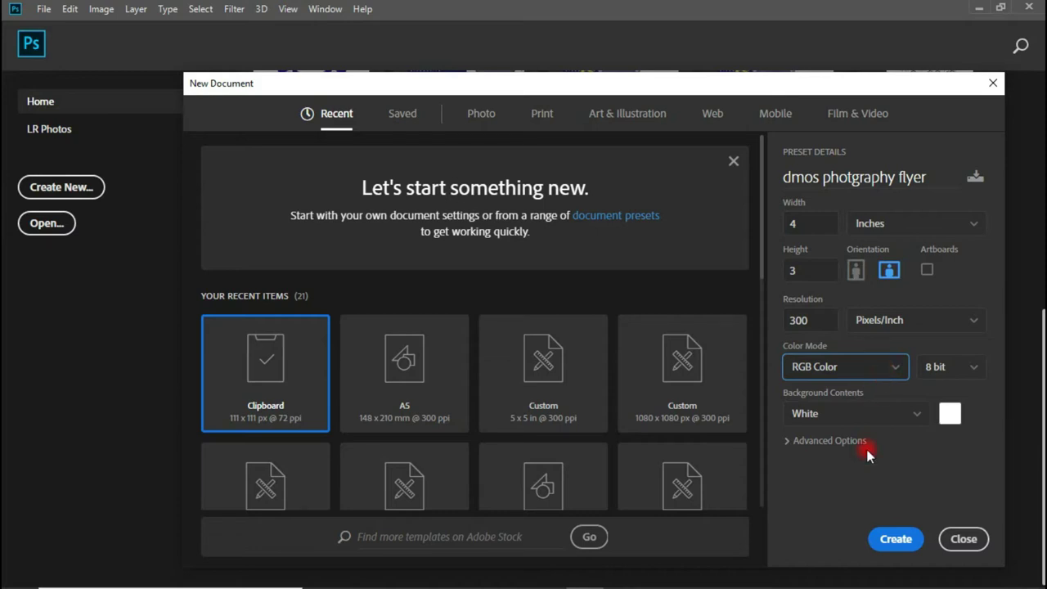
left_click(896, 538)
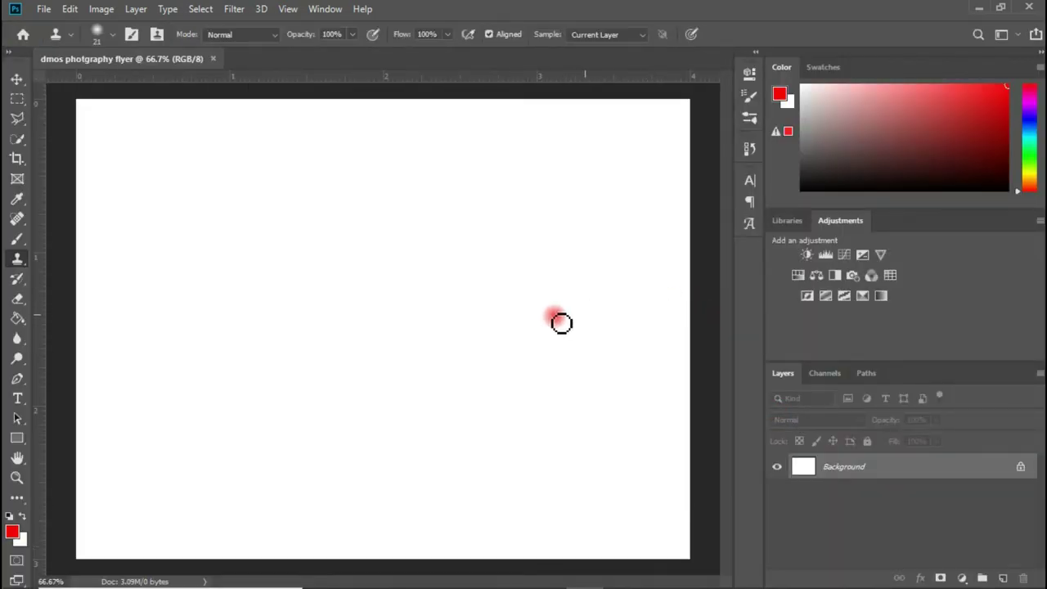
- Add a black Solid Color fill layer, Color Fill 1, covering the whole canvas
left_click(17, 79)
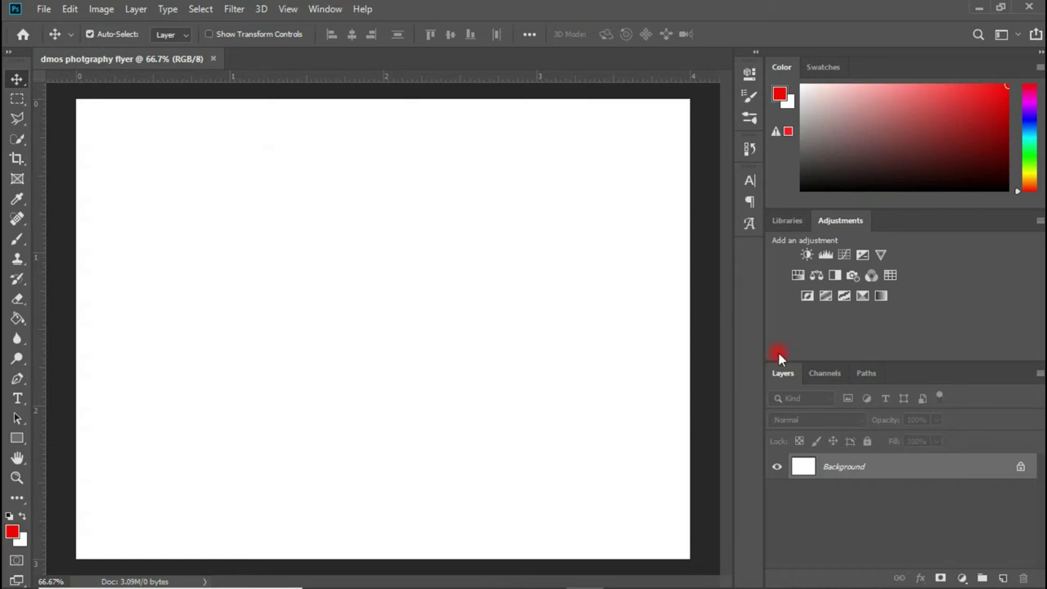
left_click(961, 578)
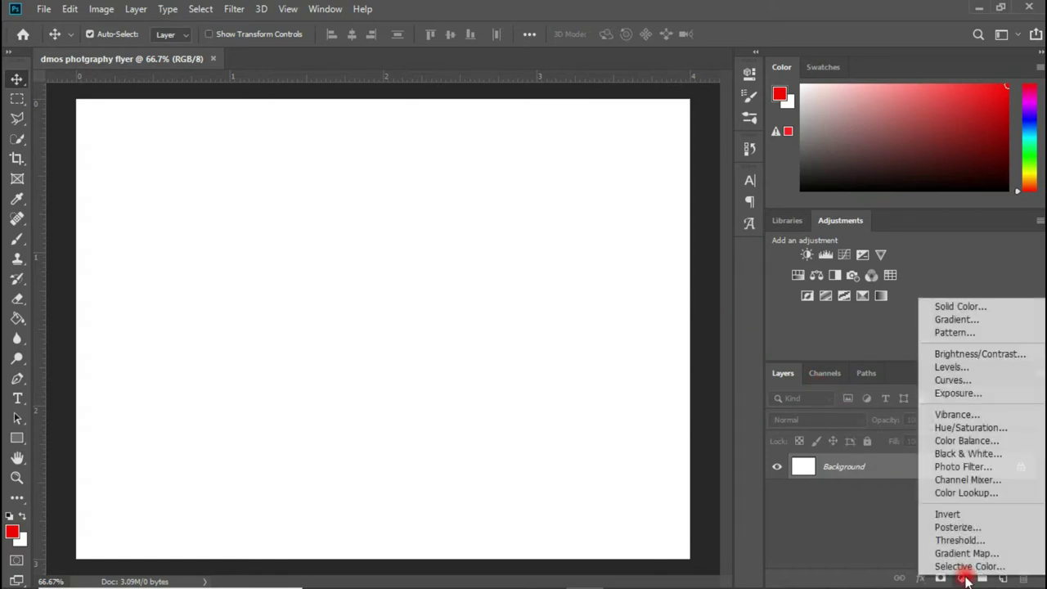
left_click(966, 308)
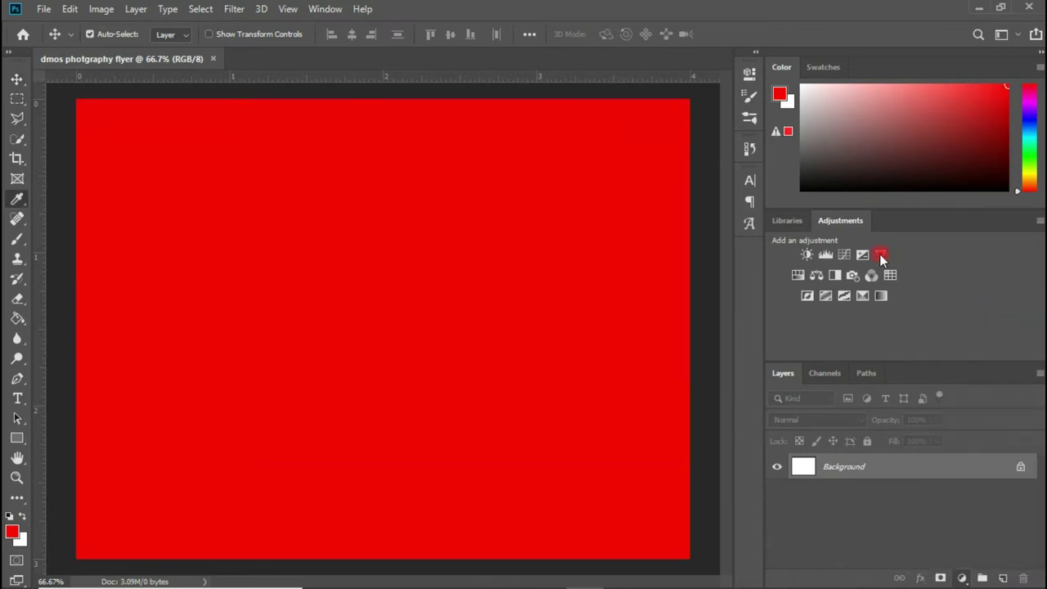
left_click_drag(764, 270, 849, 362)
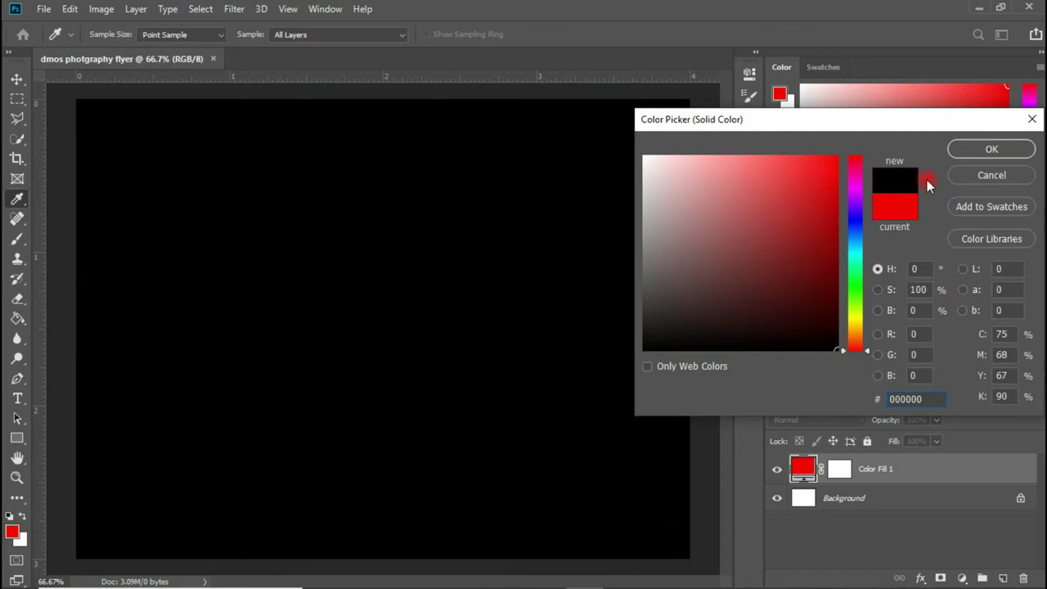
left_click(977, 145)
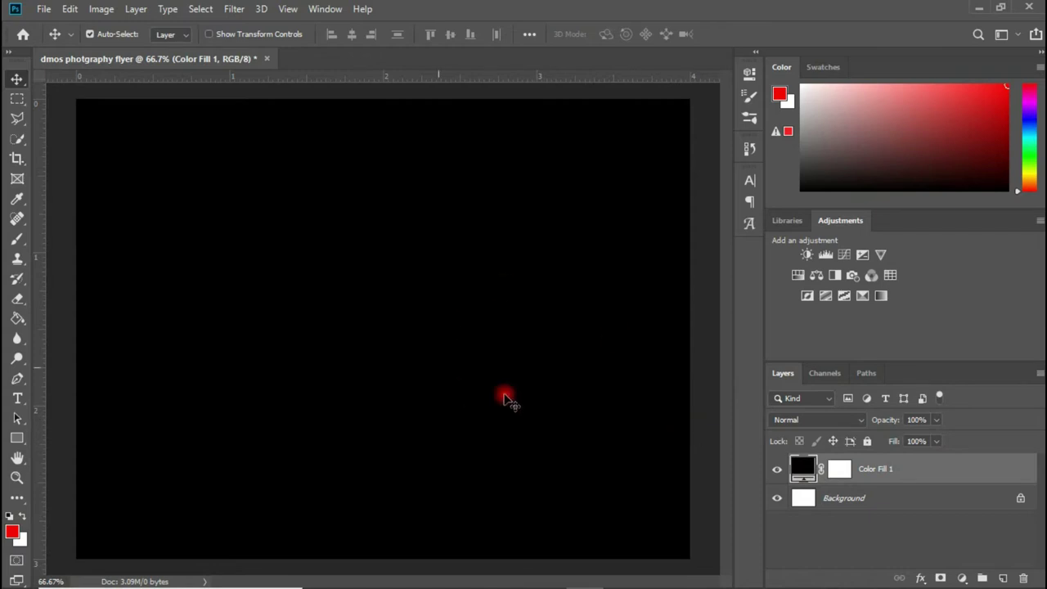
mouse_move(399, 582)
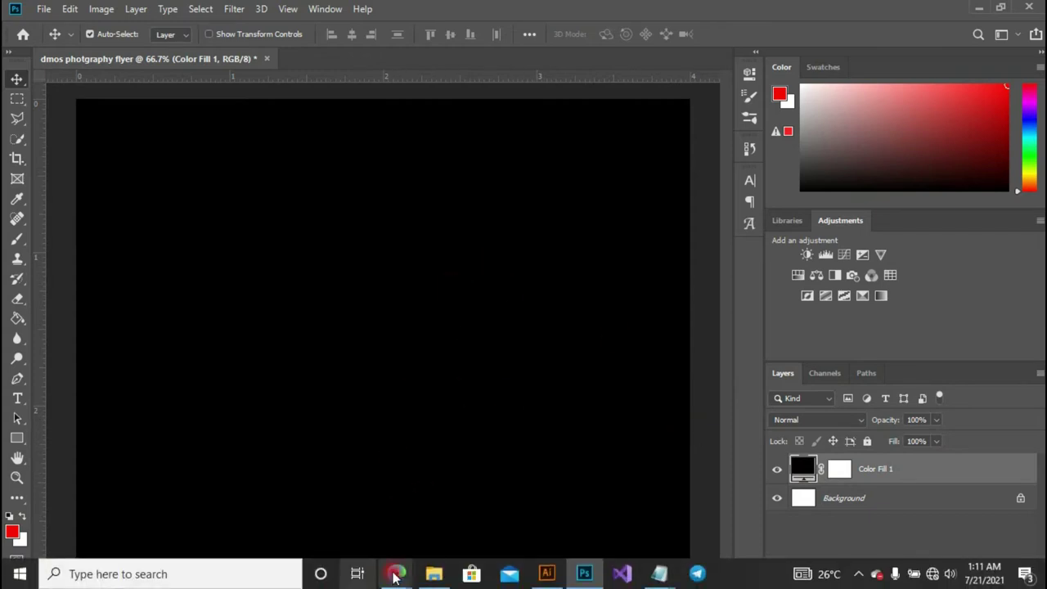
- Drag RA_Panles_Beauty_Retouch_v3.2_CC2018_web from Resources onto the Photoshop canvas
mouse_move(446, 580)
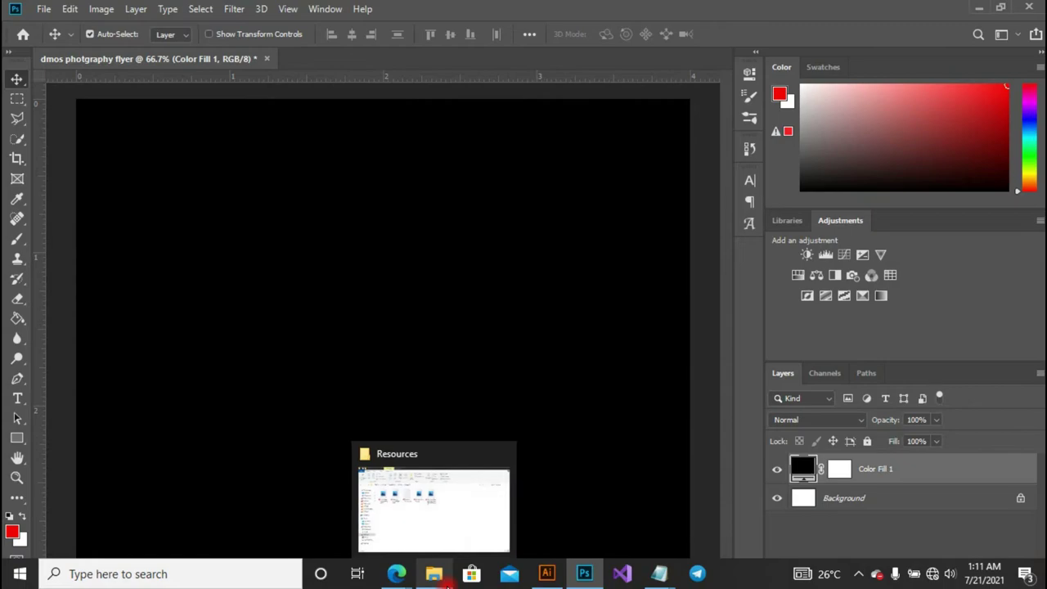
left_click(444, 536)
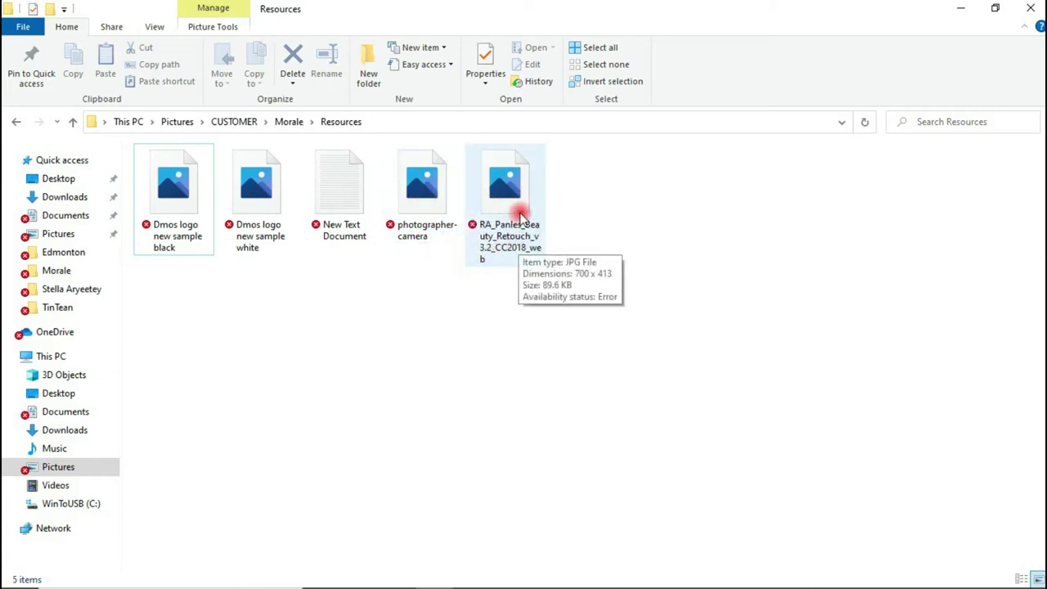
left_click_drag(491, 163, 463, 578)
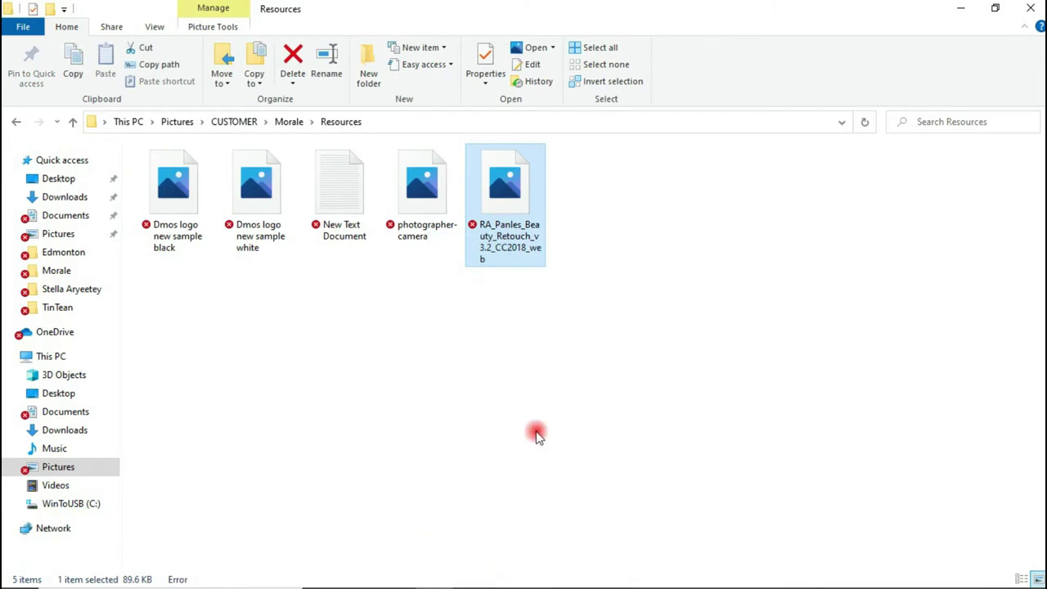
left_click_drag(500, 250, 557, 346)
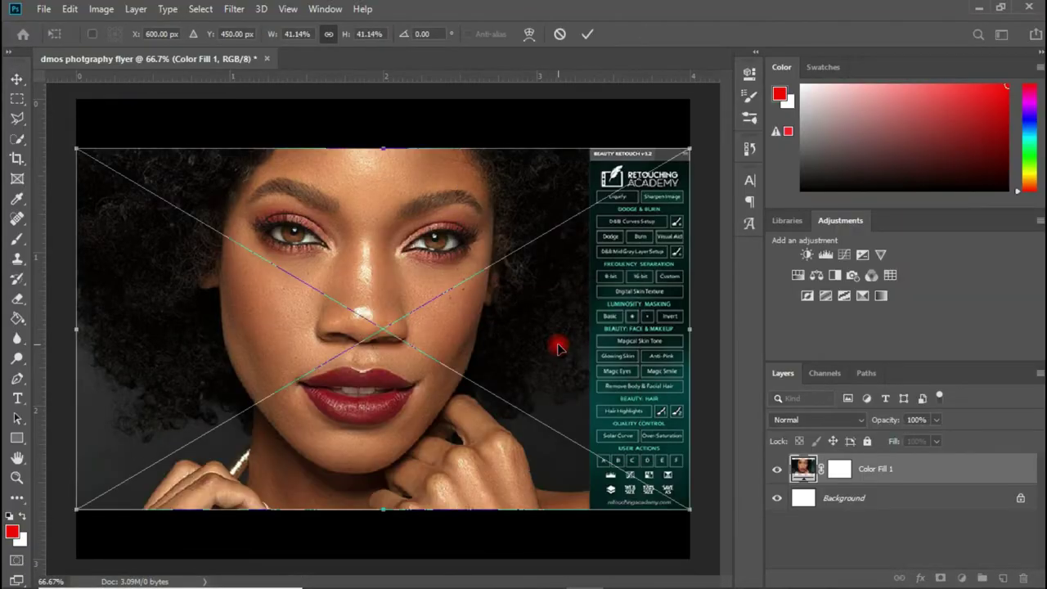
- Commit the portrait flush with the top and right edges and add a layer mask
left_click_drag(481, 334, 624, 288)
left_click_drag(643, 282, 603, 287)
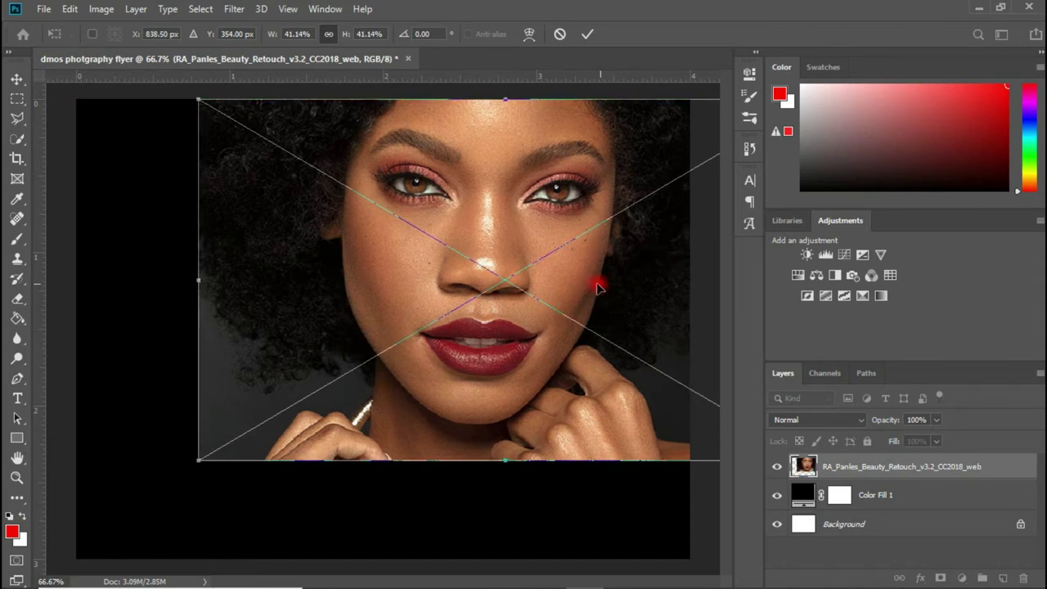
key("Up")
key("Up")
key("Up")
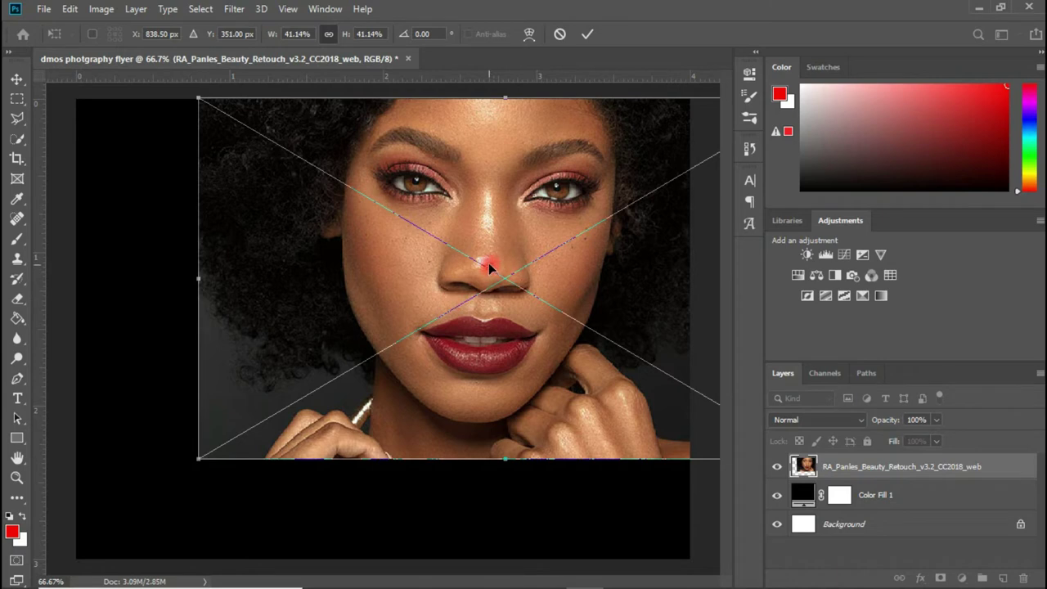
left_click_drag(494, 264, 490, 263)
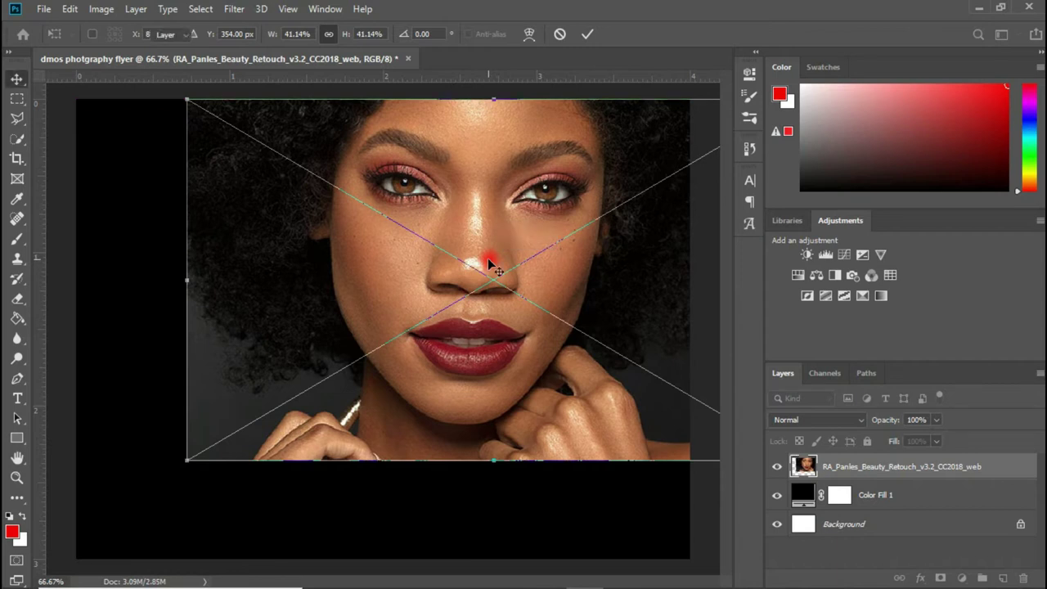
key("Return")
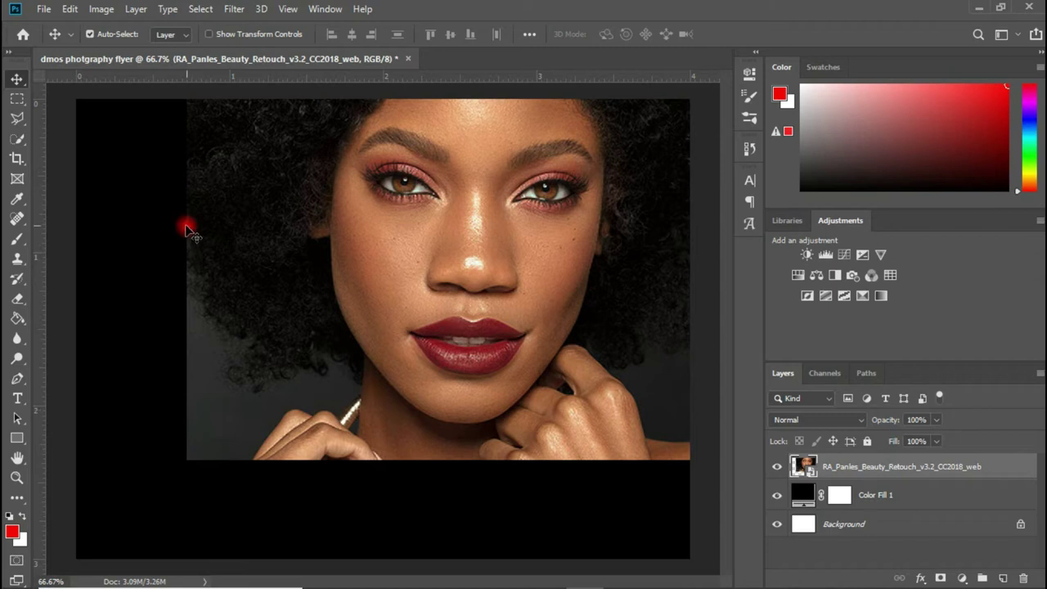
left_click(940, 579)
- Paint black with a smaller brush on the portrait mask to fade its left edge, jaw and chin glow
left_click(838, 471)
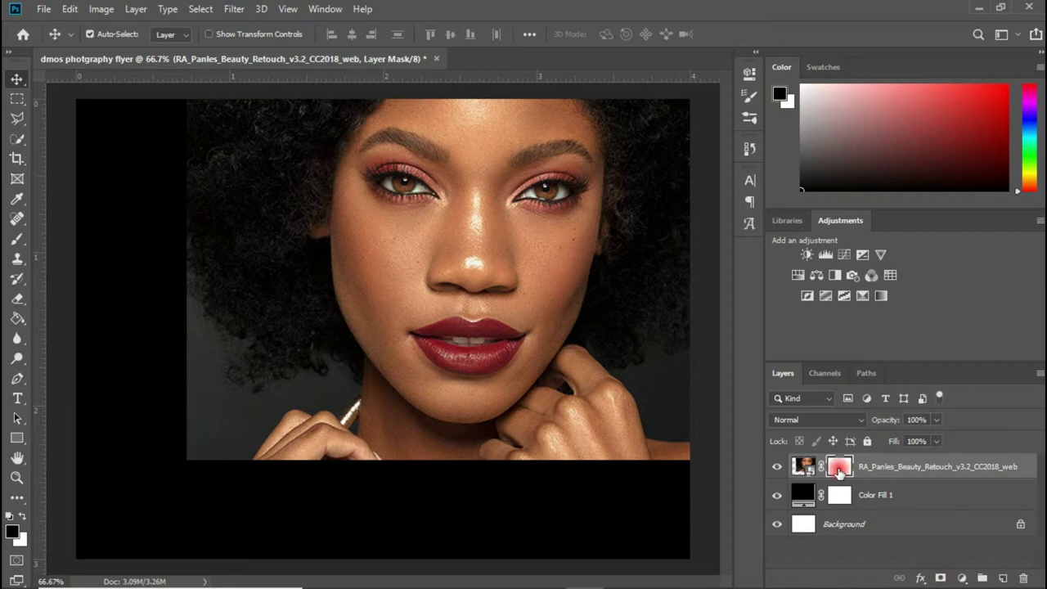
left_click(18, 239)
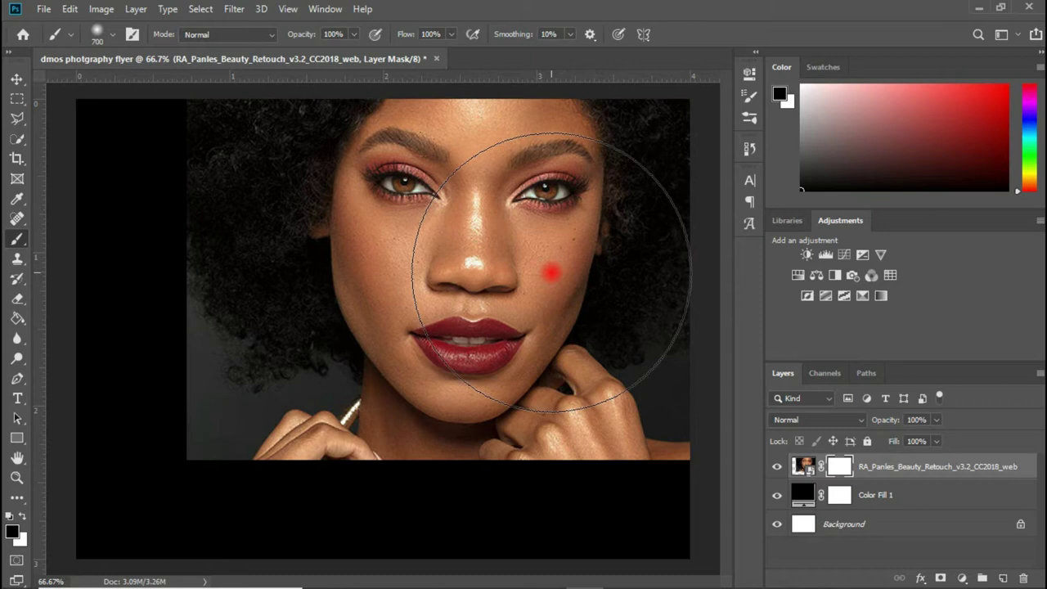
key("bracketleft")
key("bracketleft")
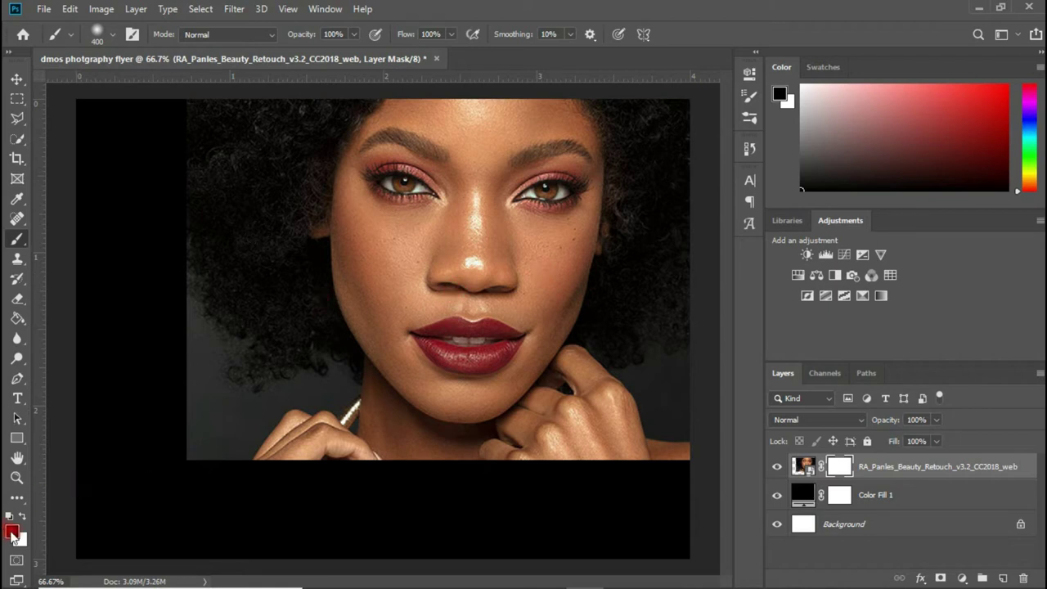
key("d")
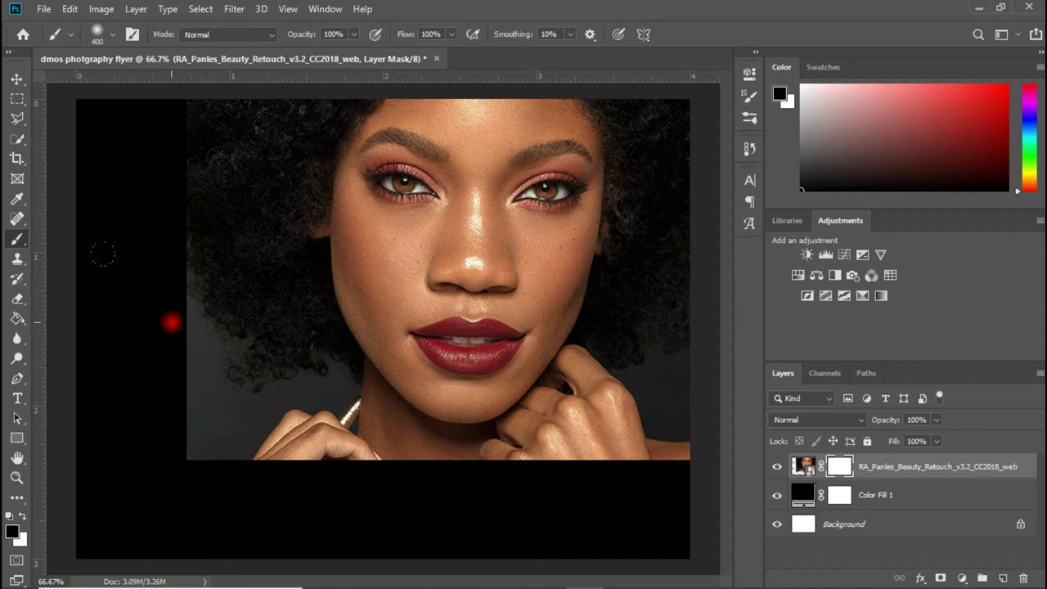
mouse_move(174, 299)
left_mouse_down()
mouse_move(233, 424)
mouse_move(191, 476)
mouse_move(317, 510)
mouse_move(304, 502)
mouse_move(559, 518)
mouse_move(484, 511)
mouse_move(427, 523)
mouse_move(627, 512)
mouse_move(577, 577)
mouse_move(571, 557)
left_mouse_up()
mouse_move(502, 488)
left_mouse_down()
mouse_move(637, 394)
mouse_move(642, 332)
mouse_move(620, 383)
mouse_move(638, 300)
mouse_move(628, 377)
mouse_move(487, 427)
mouse_move(306, 449)
mouse_move(226, 407)
mouse_move(284, 411)
left_mouse_up()
mouse_move(352, 479)
left_mouse_down()
mouse_move(252, 425)
mouse_move(285, 458)
mouse_move(226, 313)
mouse_move(193, 144)
mouse_move(254, 124)
mouse_move(334, 377)
mouse_move(292, 327)
mouse_move(361, 288)
left_mouse_up()
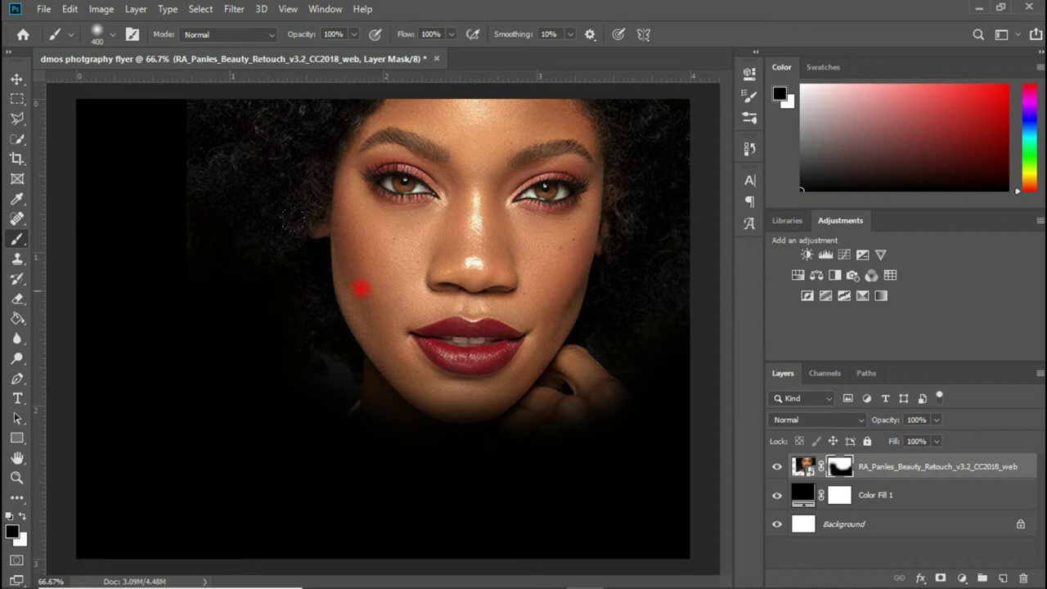
- Drag the photographer-camera image from Resources onto the flyer canvas
mouse_move(393, 579)
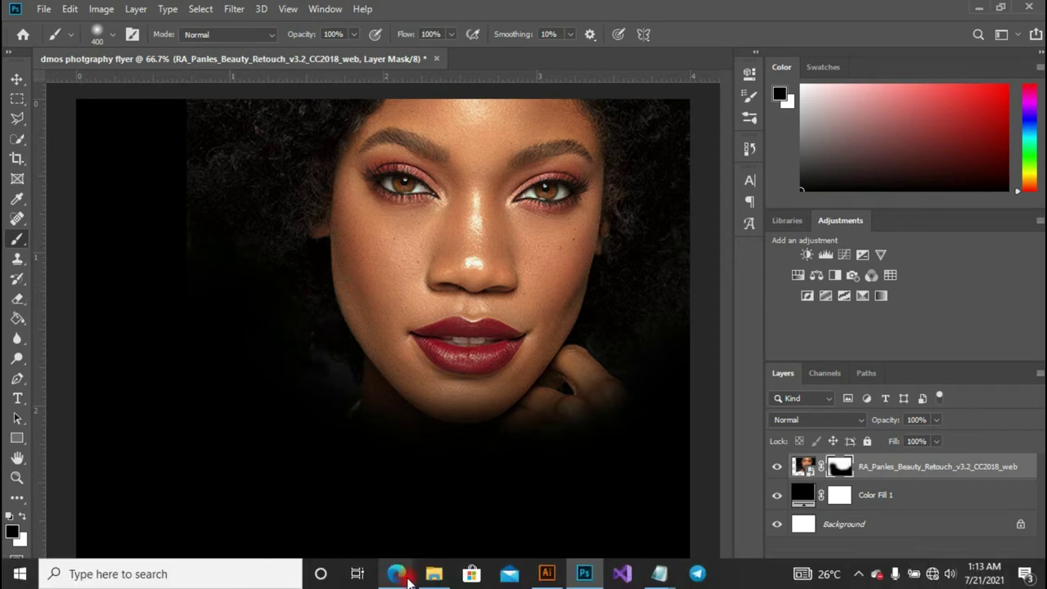
mouse_move(433, 573)
left_click(428, 501)
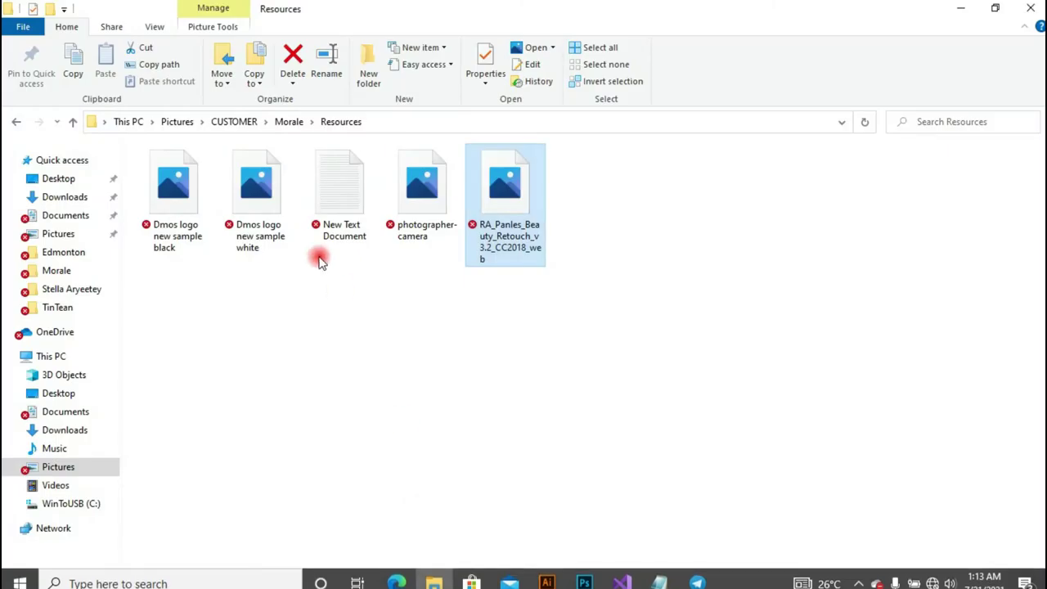
left_click_drag(420, 169, 280, 426)
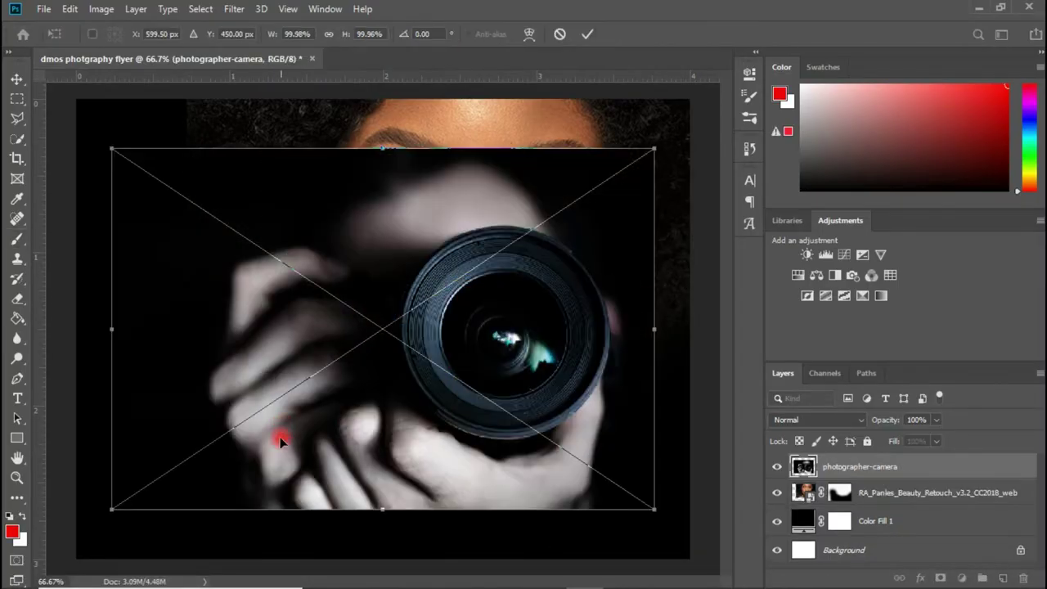
- Commit the camera photo toward the lower left and move its layer below the portrait
left_click_drag(214, 468, 146, 461)
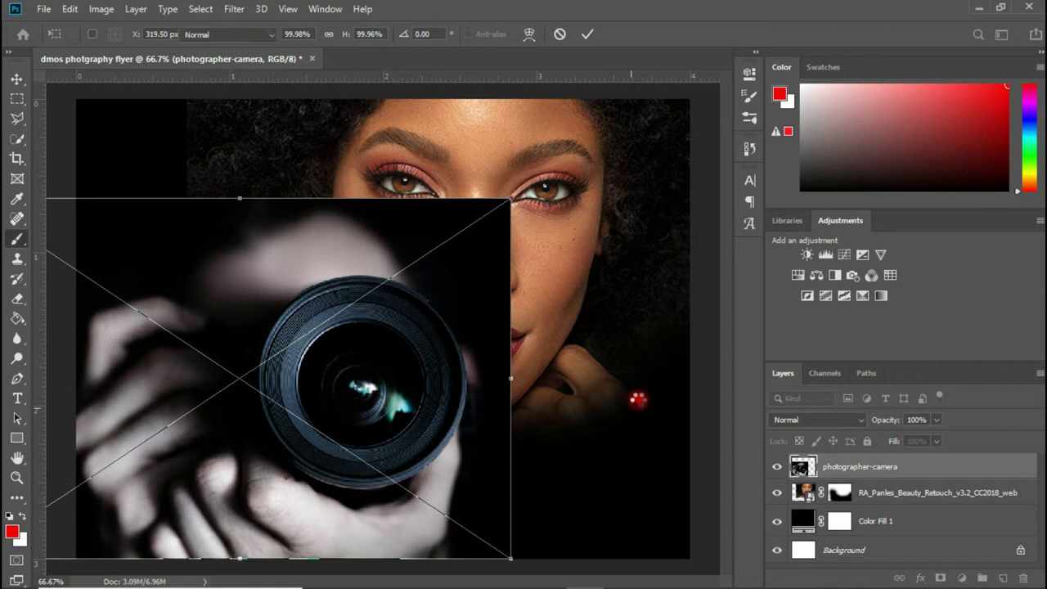
key("Return")
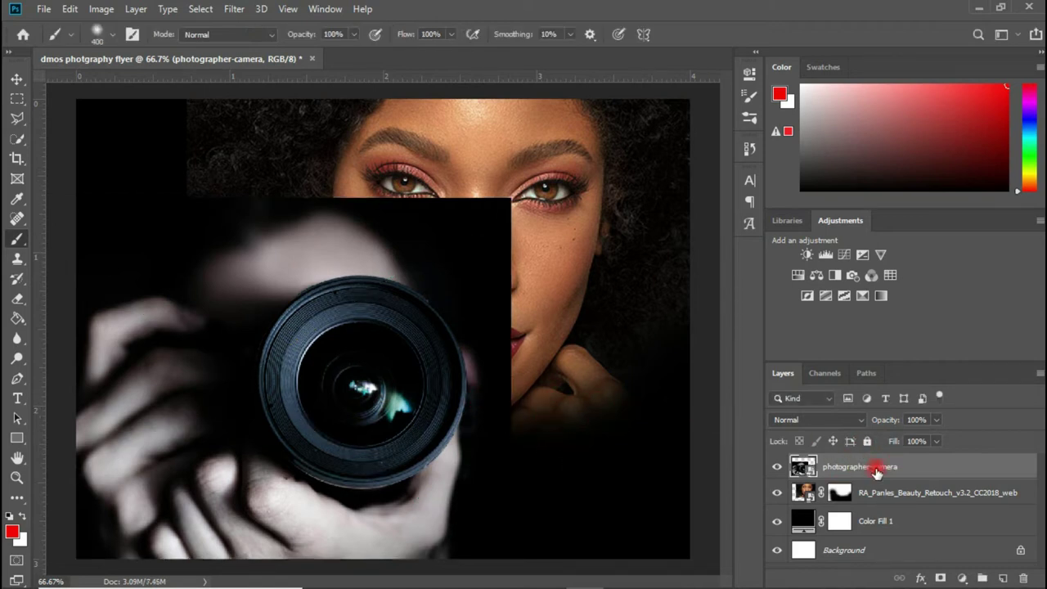
left_click_drag(834, 472, 838, 515)
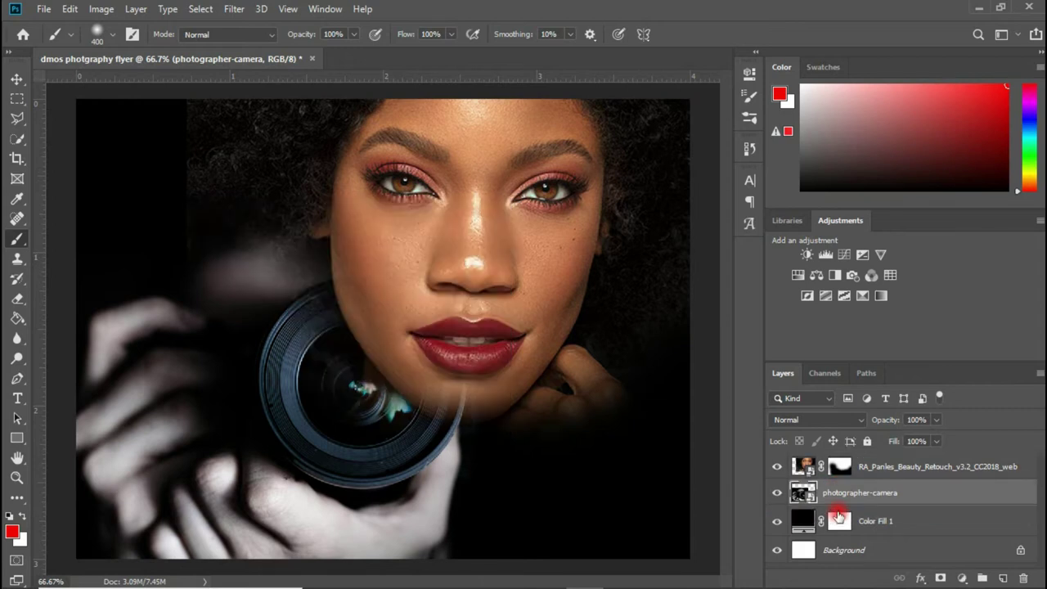
left_click(399, 486)
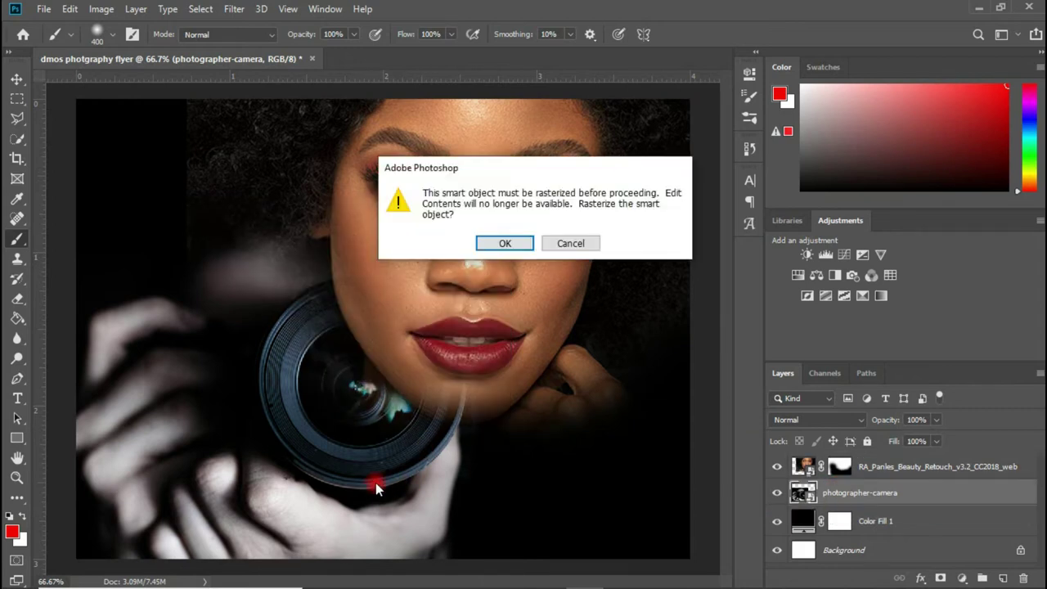
left_click(571, 242)
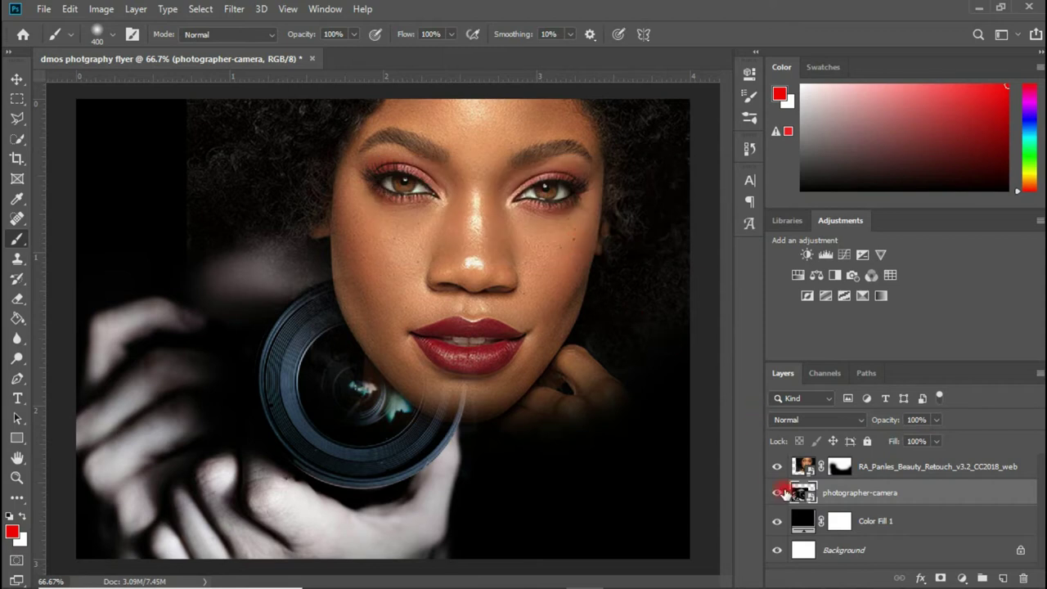
left_click(17, 79)
- Set the camera layer to 46% opacity and move it above the portrait, lens at lower left
mouse_move(325, 431)
left_mouse_down()
mouse_move(292, 432)
mouse_move(304, 446)
mouse_move(320, 428)
mouse_move(320, 440)
left_mouse_up()
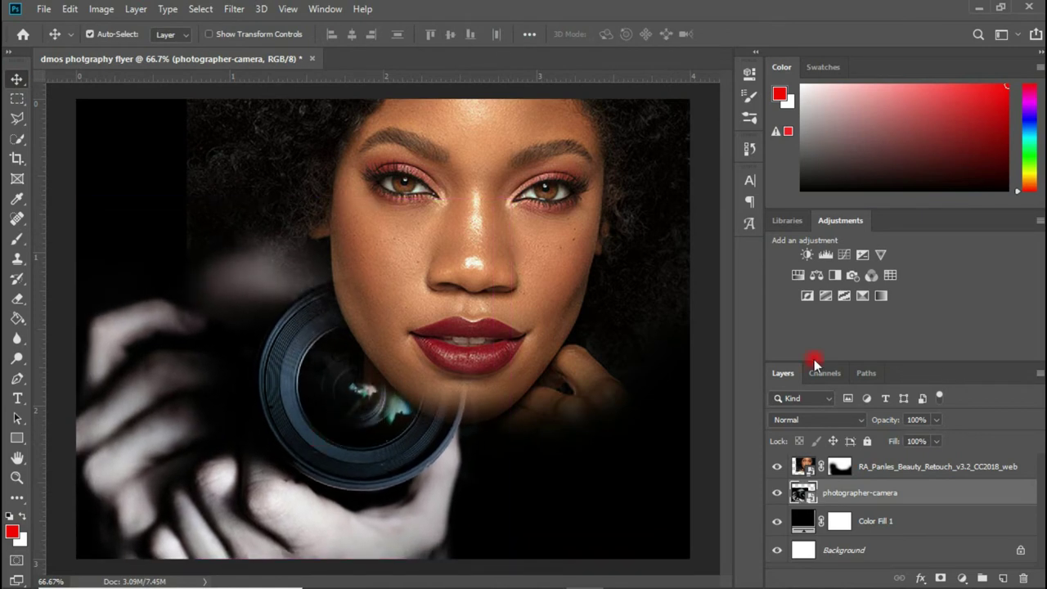
left_click(935, 419)
mouse_move(897, 441)
left_mouse_down()
mouse_move(888, 443)
mouse_move(898, 441)
left_mouse_up()
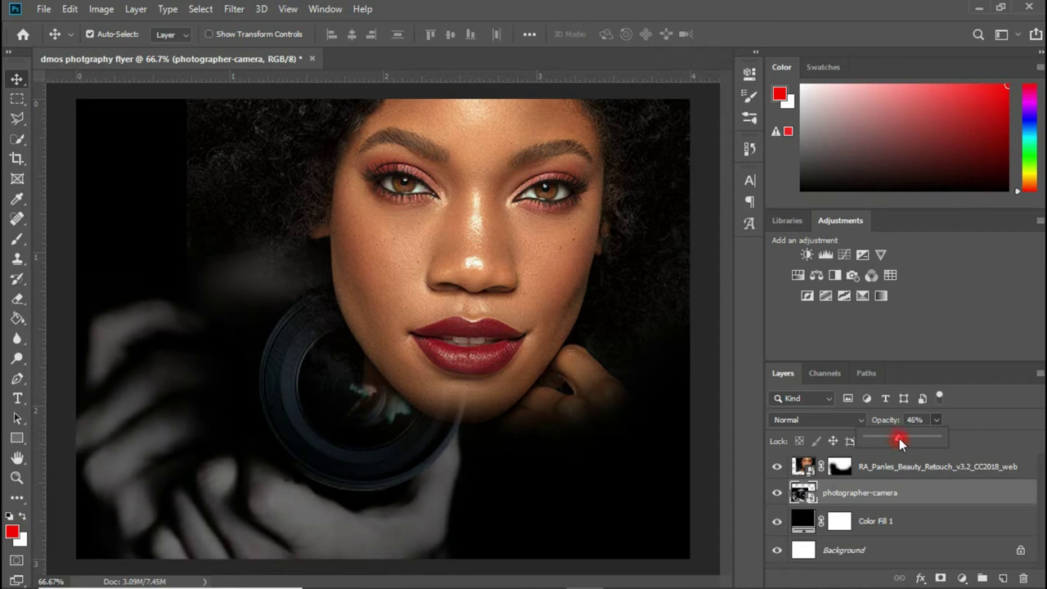
left_click_drag(346, 449, 264, 491)
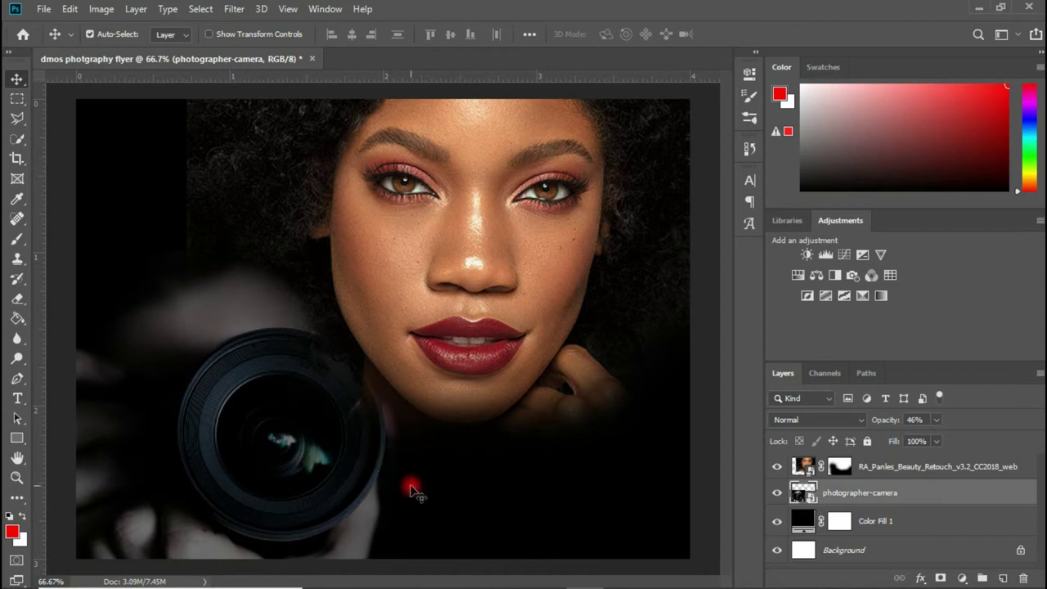
left_click_drag(860, 501, 863, 467)
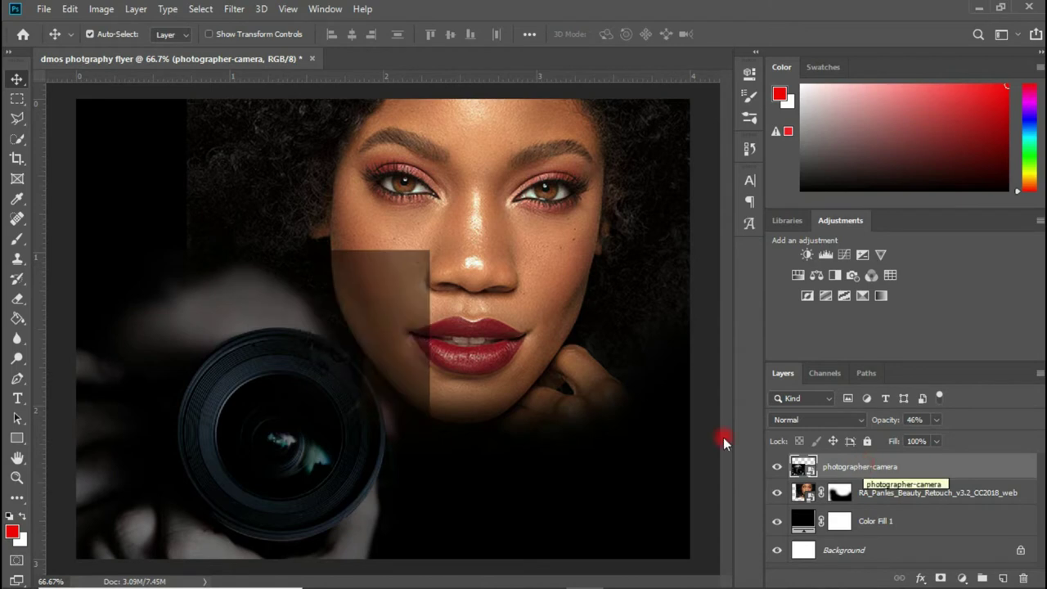
left_click_drag(303, 439, 309, 459)
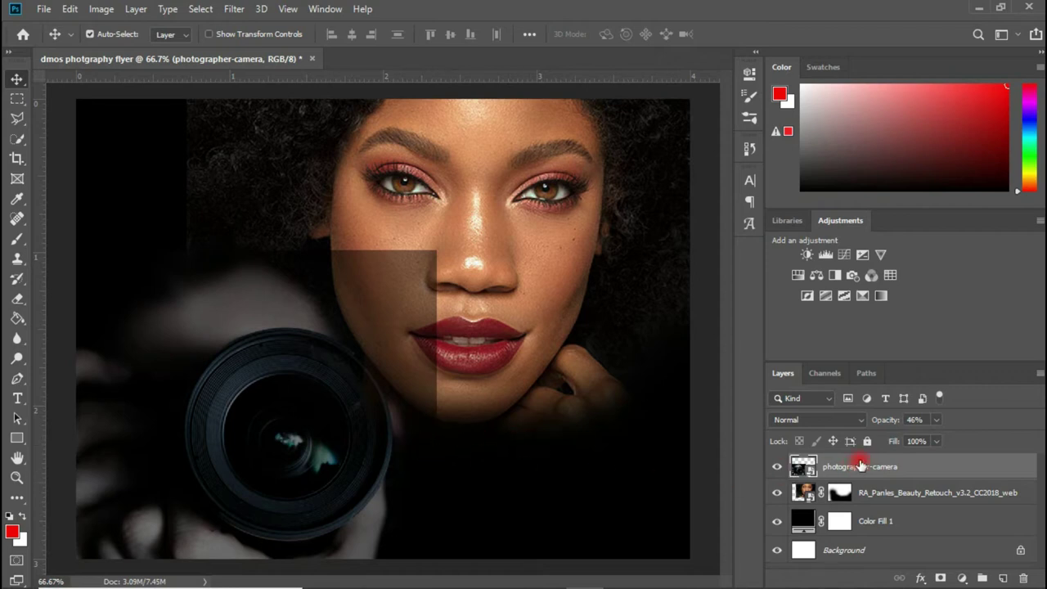
left_click(941, 578)
- Brush the camera layer's mask black over the face and lower its opacity to 27%
left_click(841, 471)
key("b")
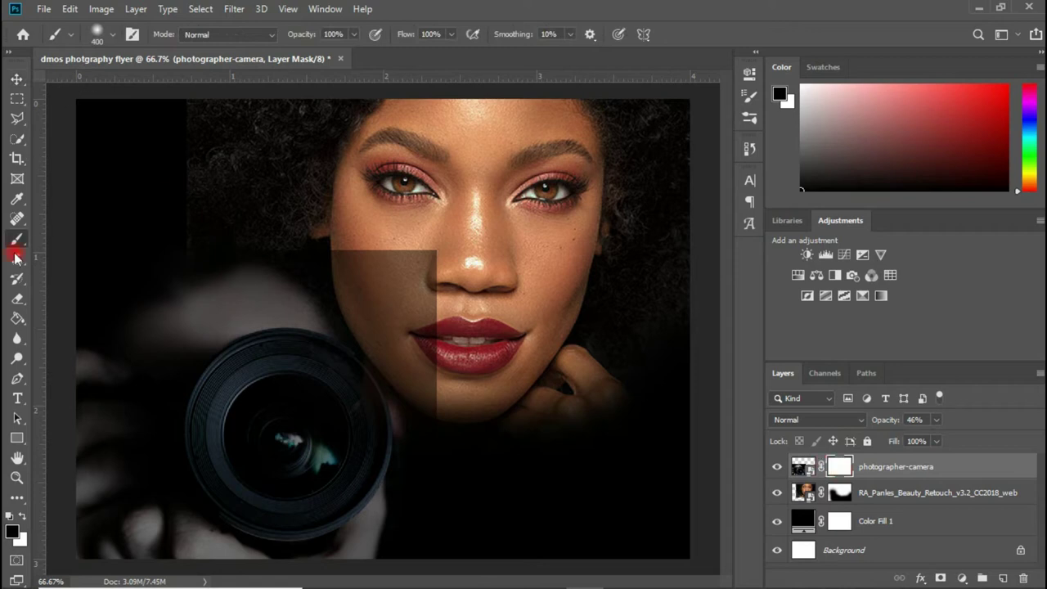
mouse_move(347, 236)
left_mouse_down()
mouse_move(402, 273)
mouse_move(475, 371)
mouse_move(515, 497)
left_mouse_up()
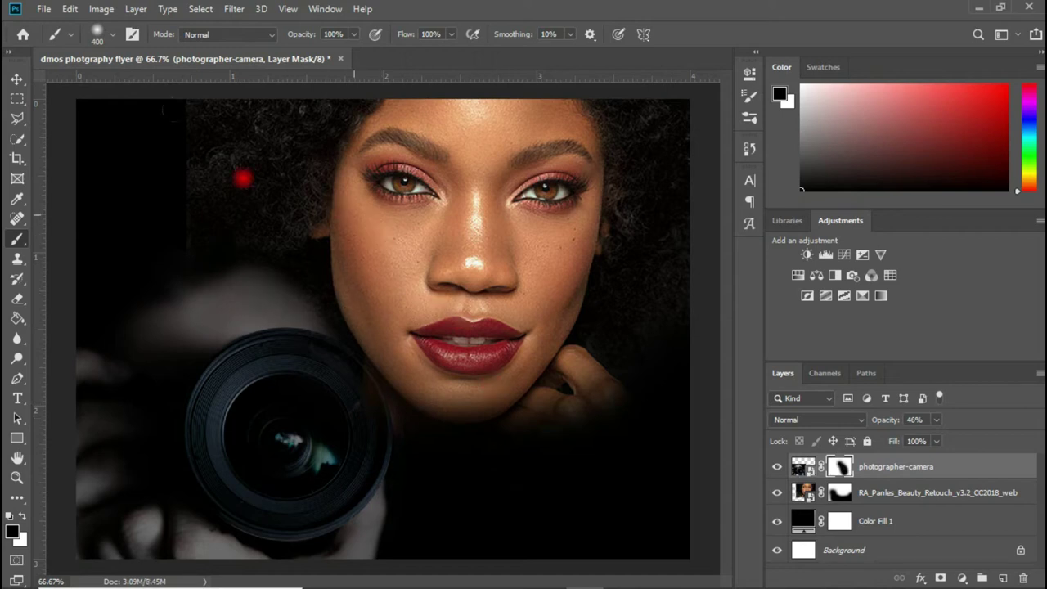
left_click(17, 81)
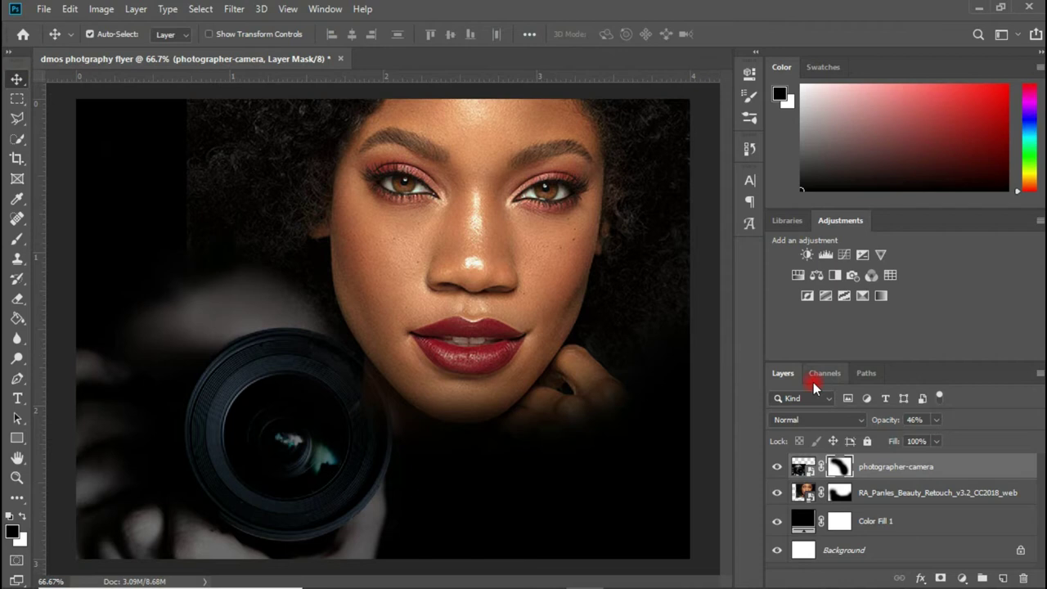
left_click(937, 421)
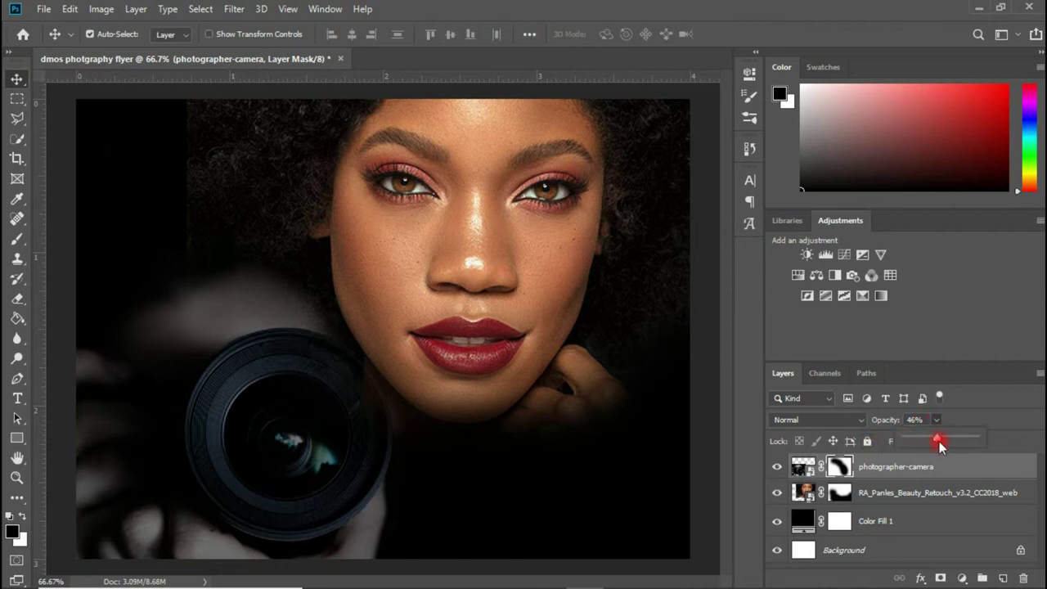
left_click_drag(932, 437, 924, 437)
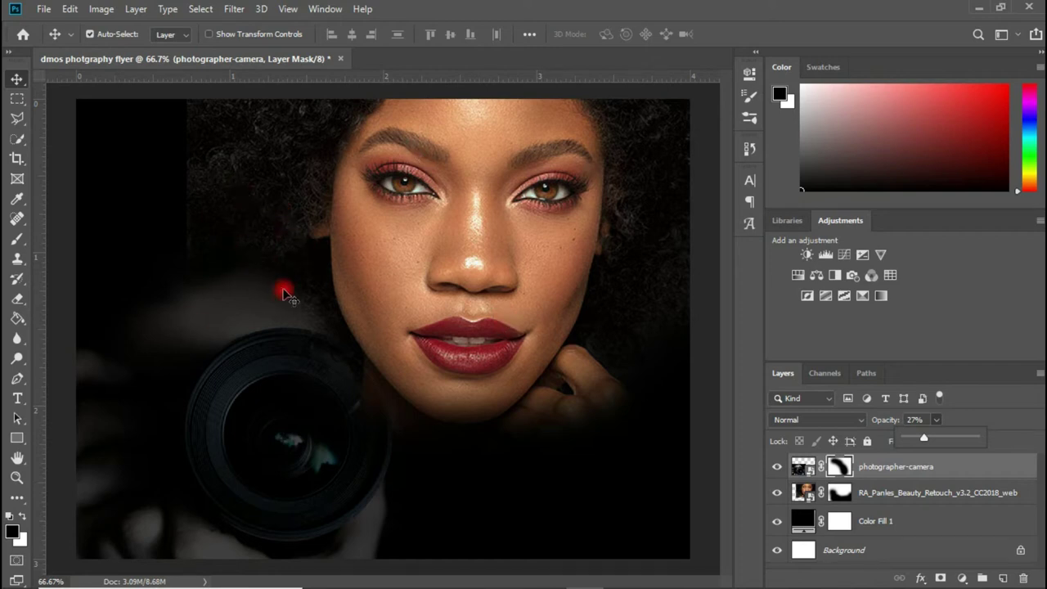
left_click(18, 398)
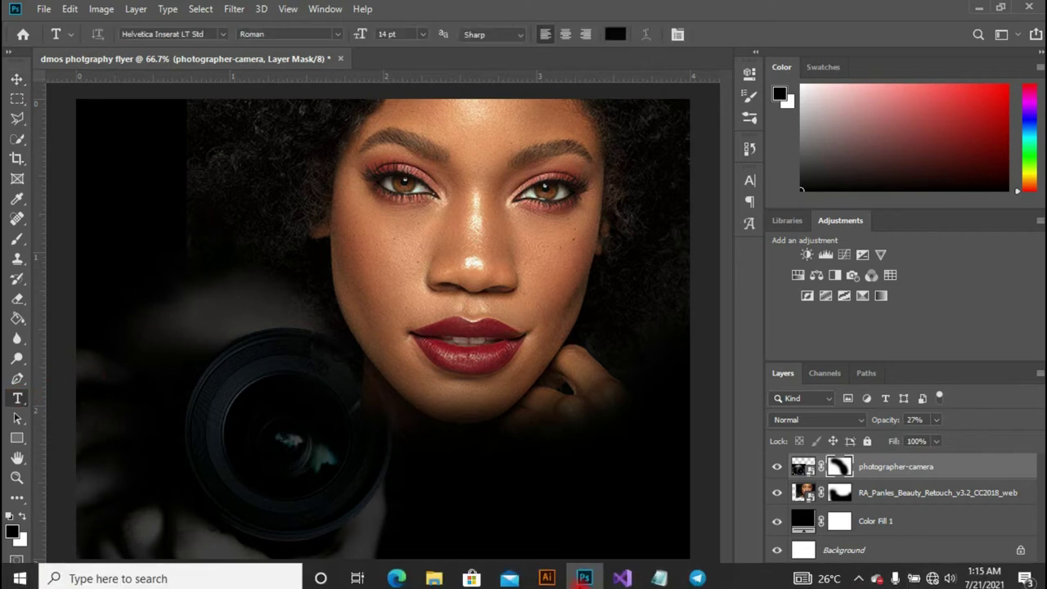
- Select the word 'photography' in the Notepad flyer notes
mouse_move(659, 573)
left_click(722, 509)
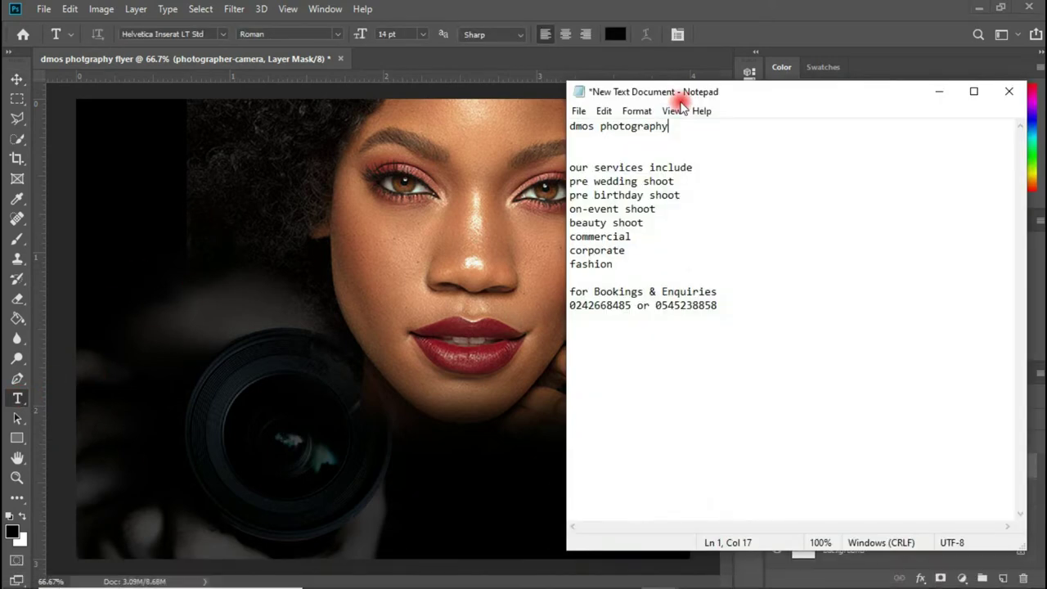
left_click_drag(669, 127, 597, 126)
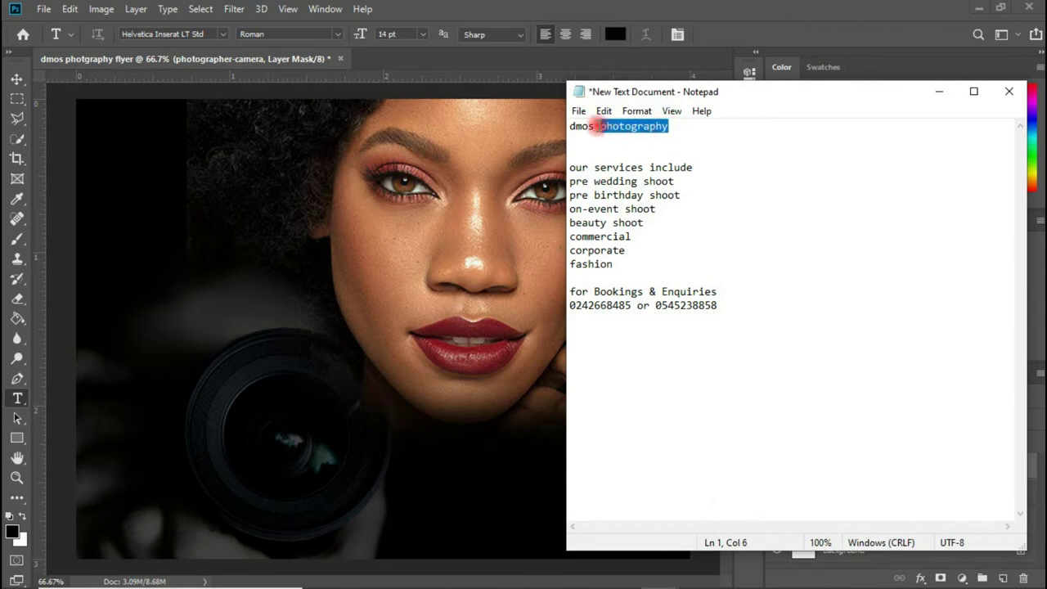
left_click(266, 214)
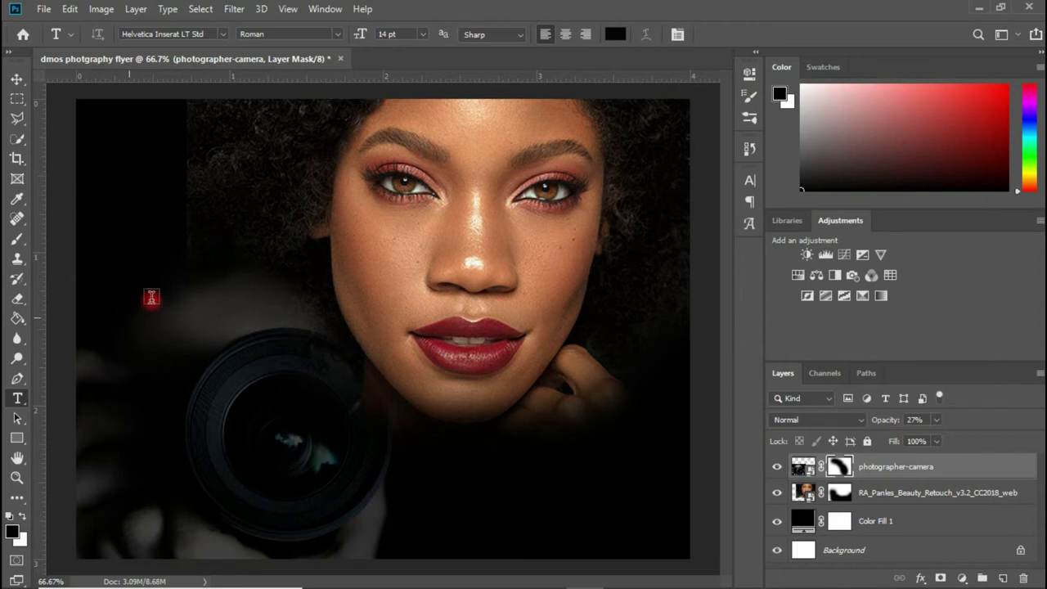
- Add a PHOTOGRAPHY text layer left of the face, just above the camera lens
left_click(147, 301)
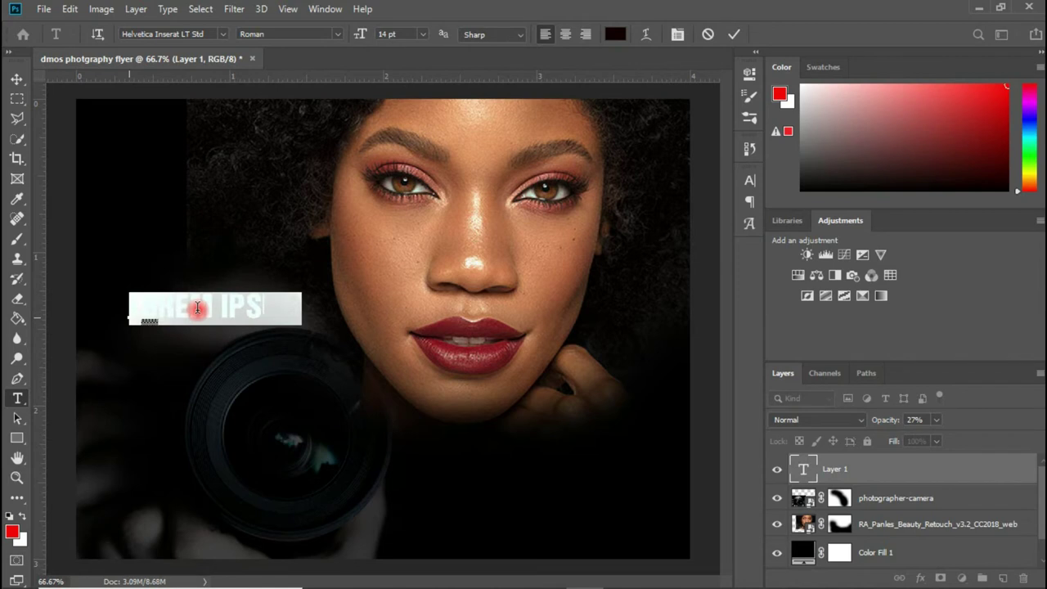
type("PHOTOGRAPHY")
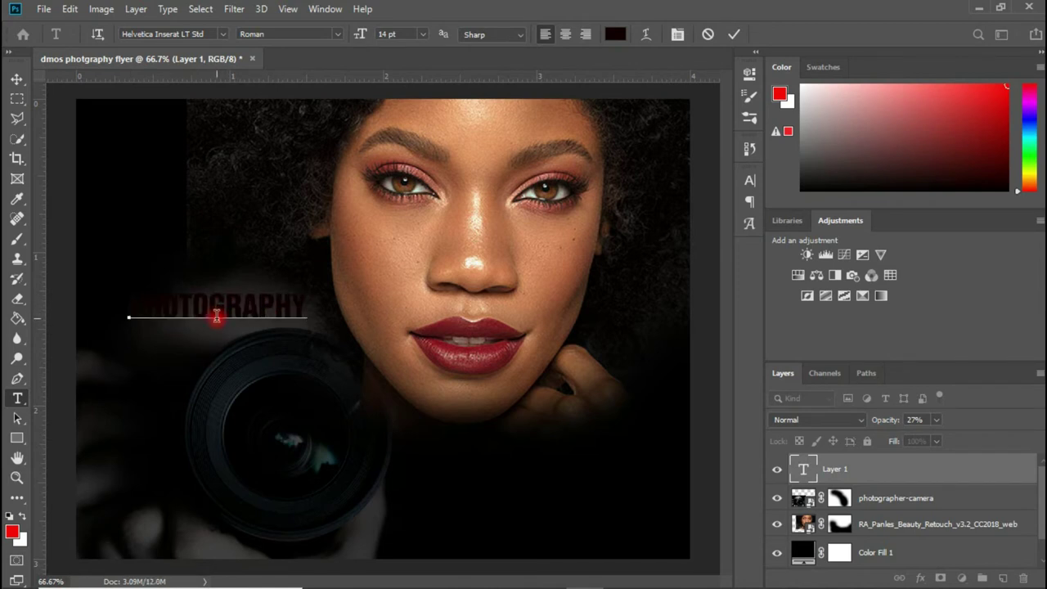
left_click(14, 80)
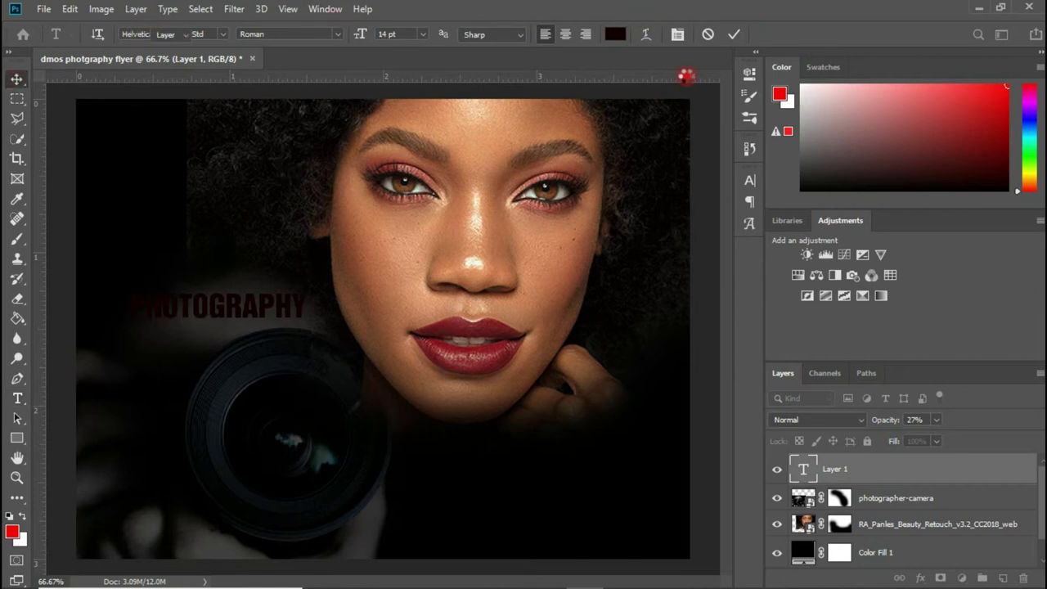
left_click(749, 181)
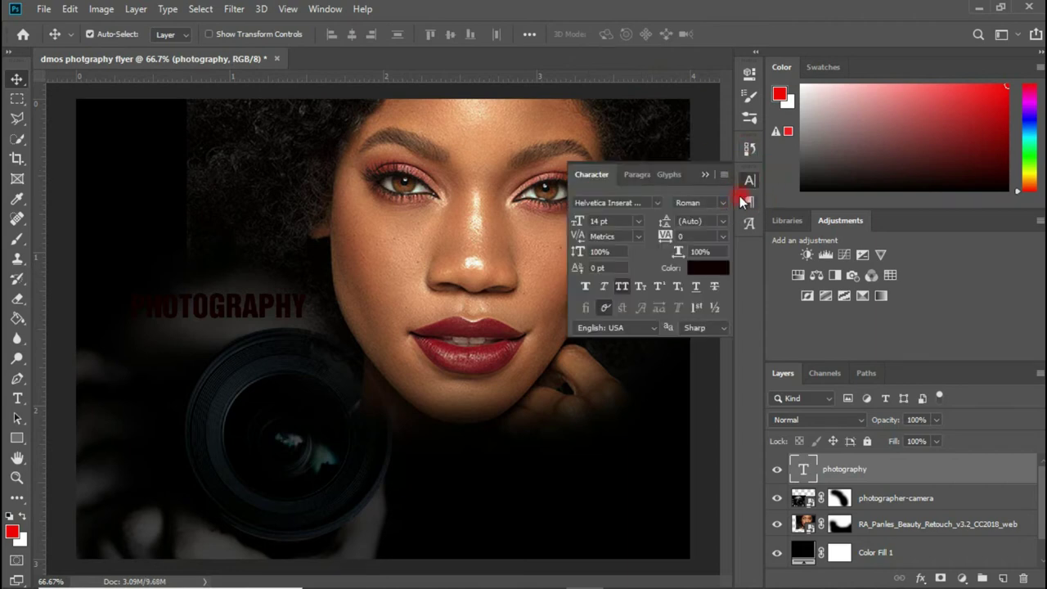
- Change the PHOTOGRAPHY text colour to bright orange ff8400
left_click(709, 264)
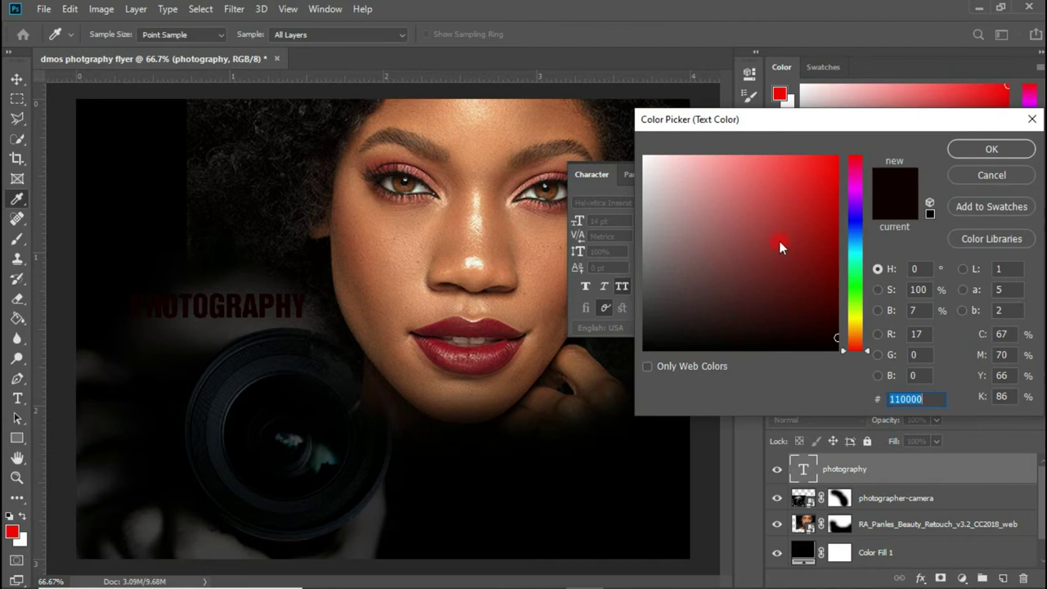
left_click(860, 332)
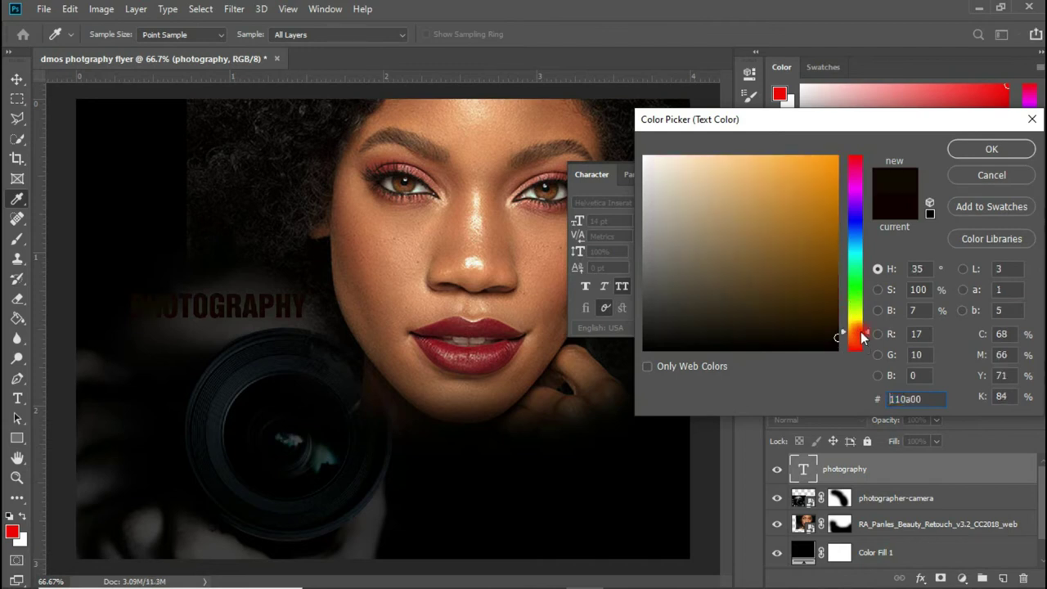
left_click_drag(859, 331, 859, 327)
left_click(859, 334)
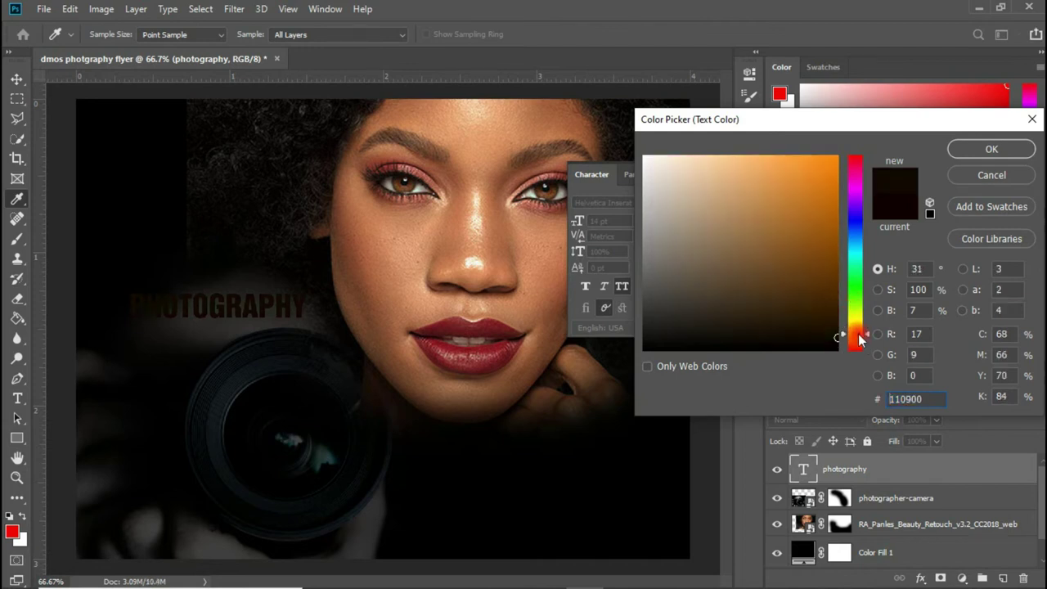
left_click(836, 156)
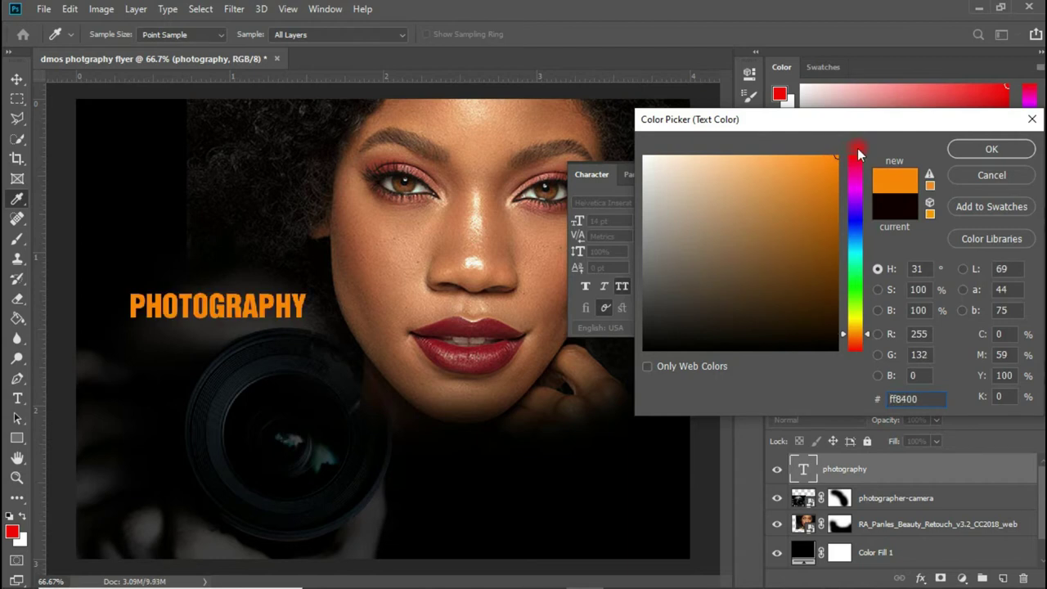
left_click_drag(929, 402, 826, 402)
left_click(991, 149)
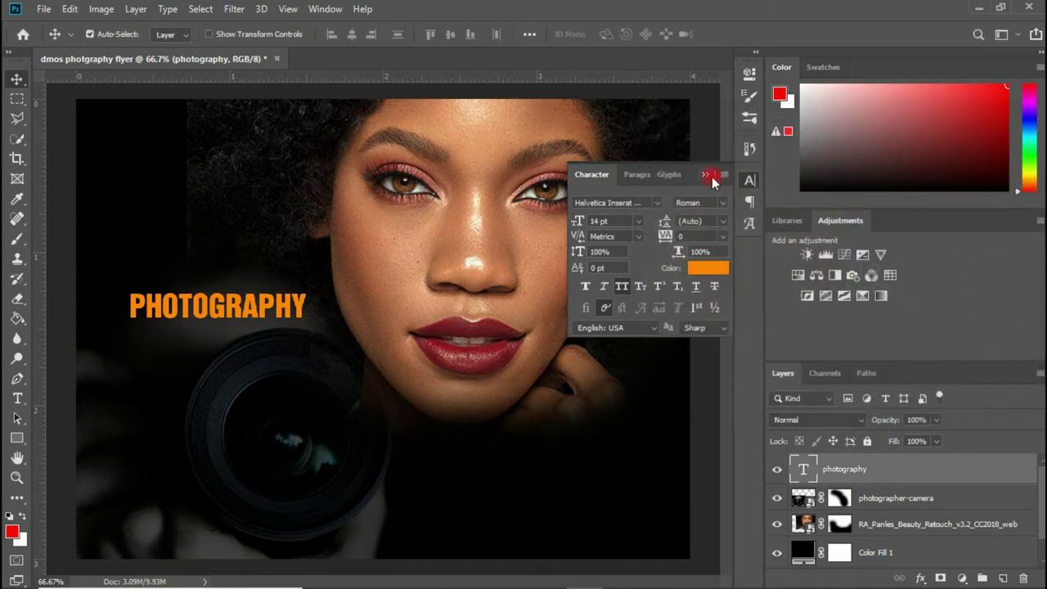
left_click(706, 177)
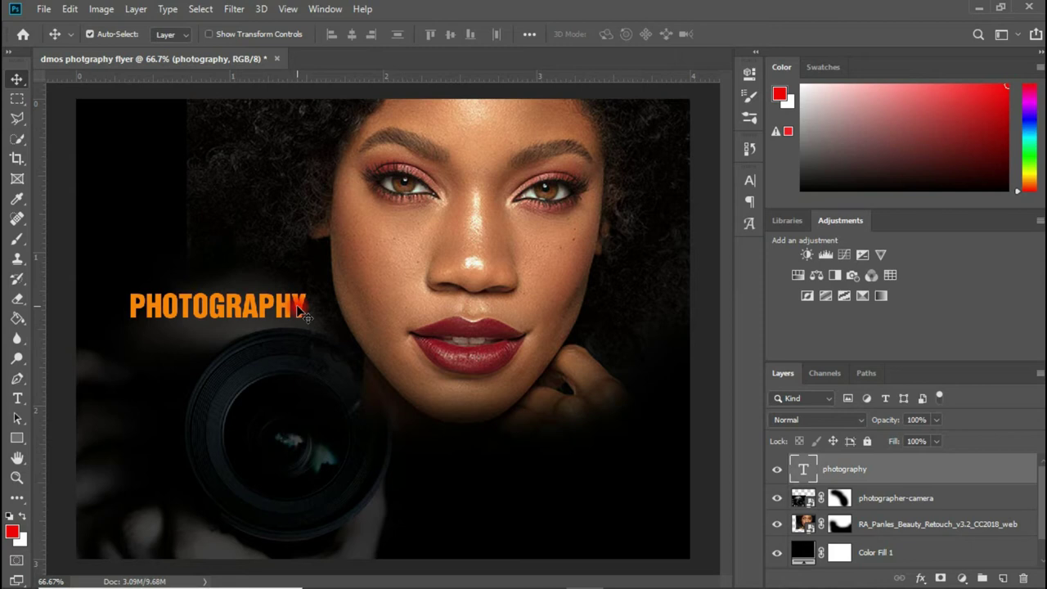
- Scale PHOTOGRAPHY down to about half its size with Free Transform
key("ctrl+t")
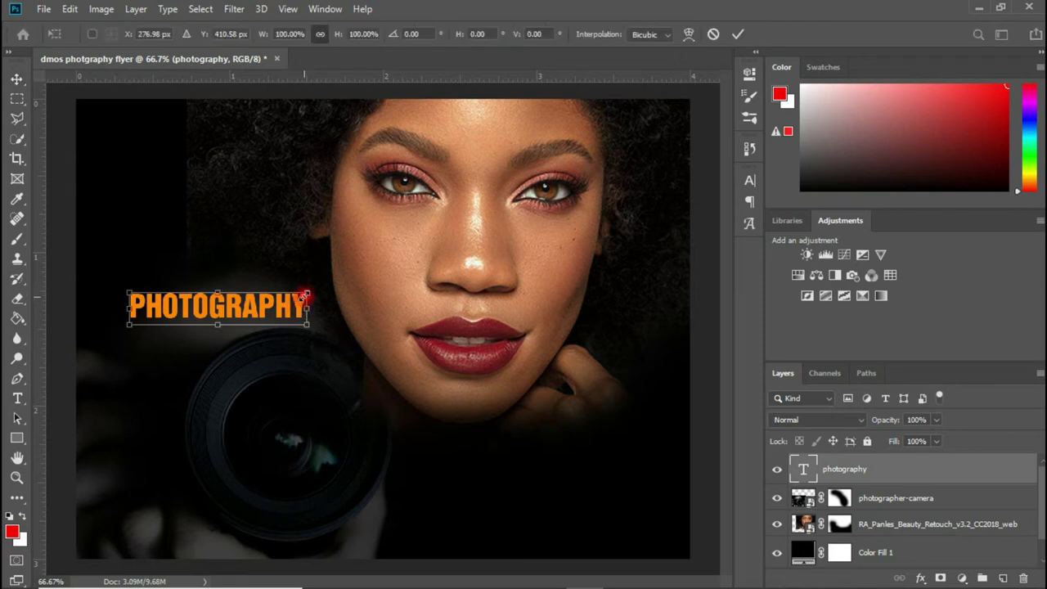
left_click_drag(304, 293, 226, 273)
key("Return")
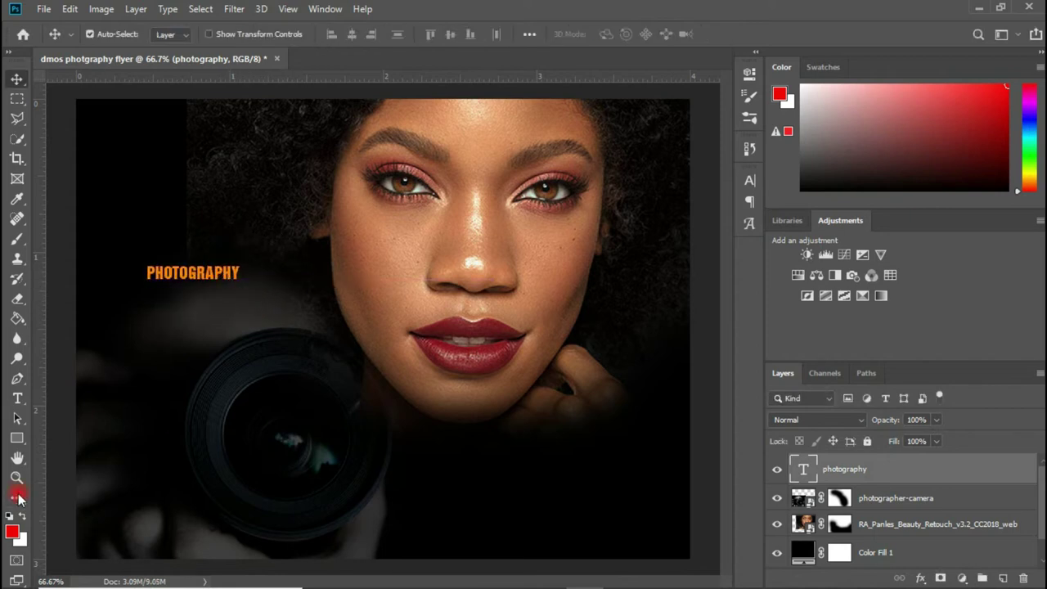
- Add a DMOS text layer above PHOTOGRAPHY and colour it white
left_click(17, 399)
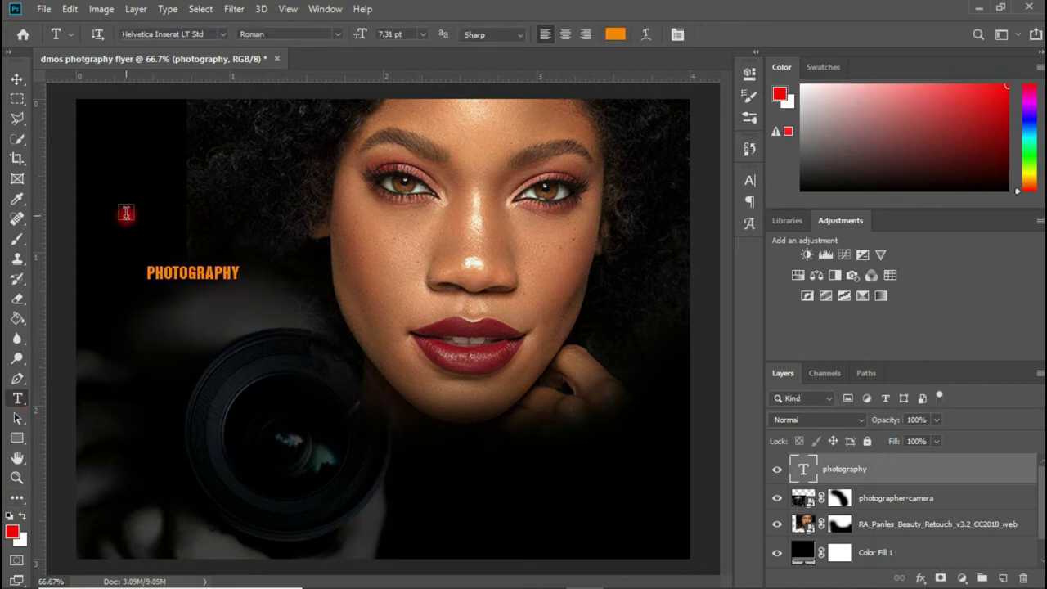
left_click(126, 213)
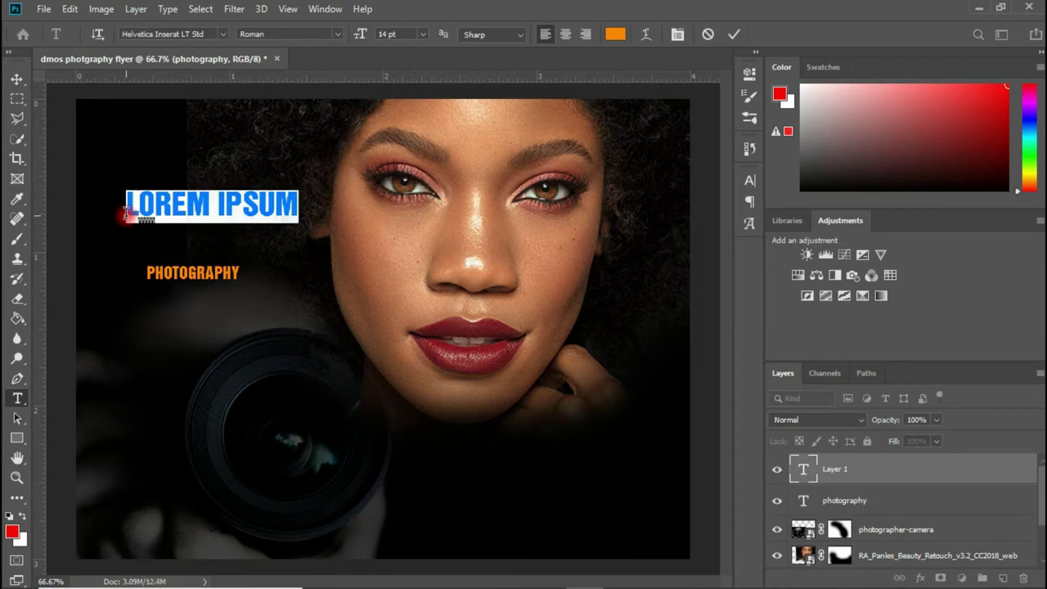
type("DMOS")
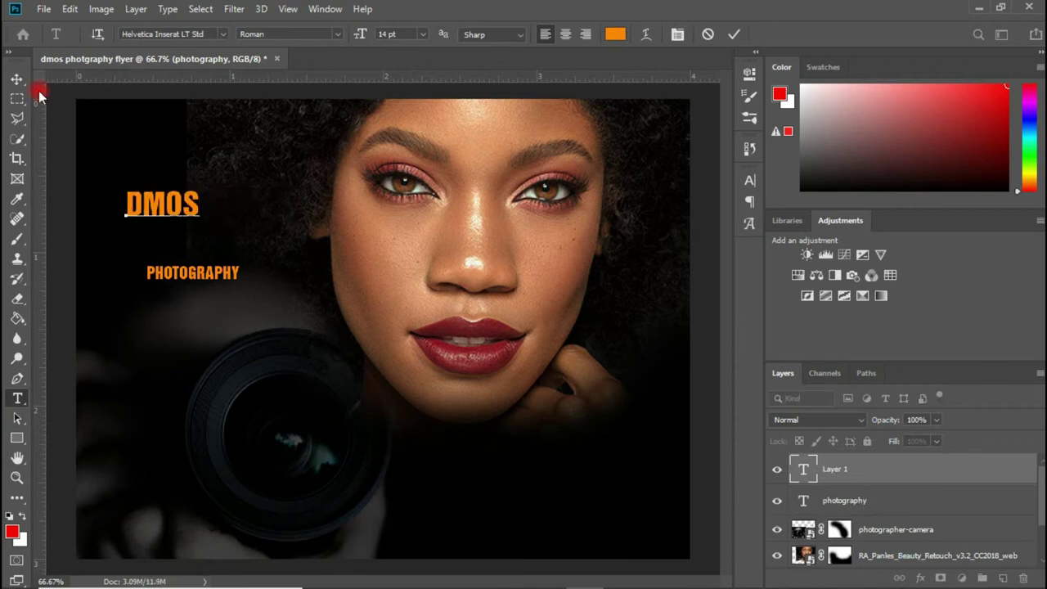
left_click(16, 79)
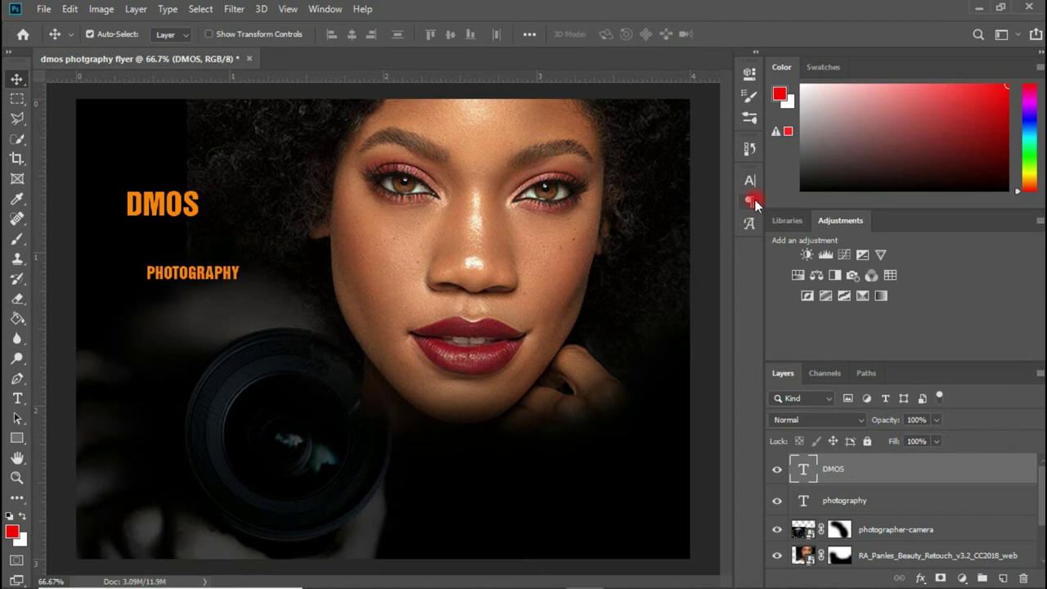
left_click(753, 188)
left_click(708, 266)
mouse_move(654, 303)
left_mouse_down()
mouse_move(656, 180)
mouse_move(631, 128)
left_mouse_up()
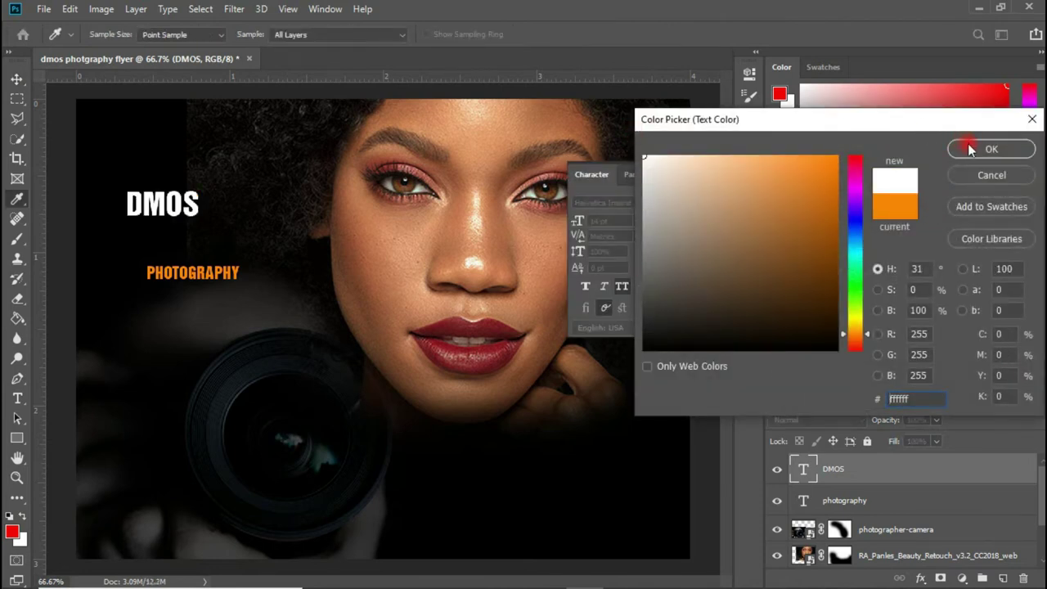
left_click(967, 149)
- Enlarge DMOS to about 154% and place it high, with PHOTOGRAPHY directly beneath
left_click_drag(197, 221, 208, 221)
key("ctrl+t")
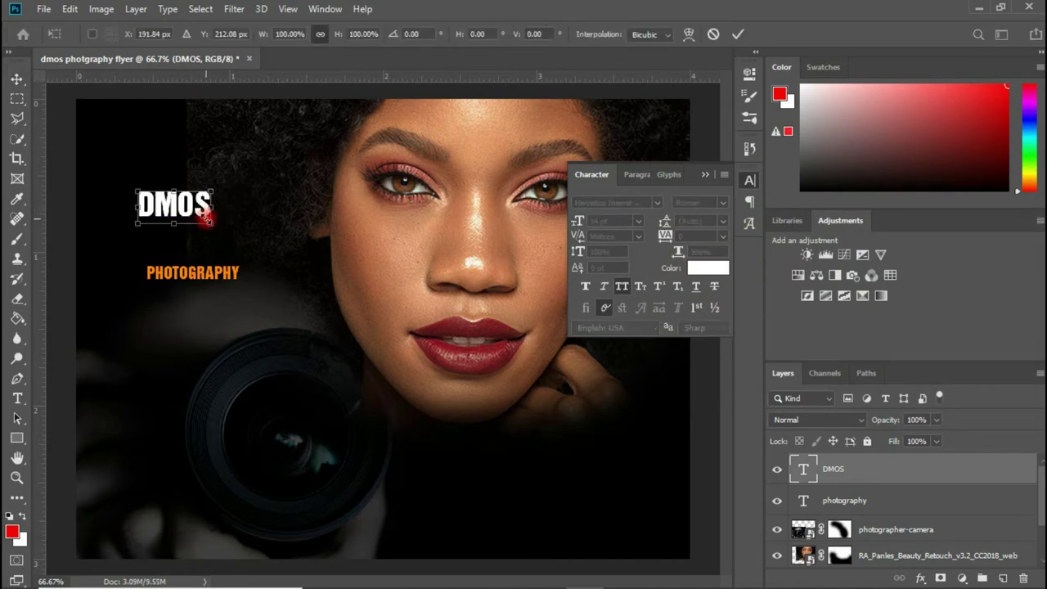
left_click_drag(211, 221, 233, 241)
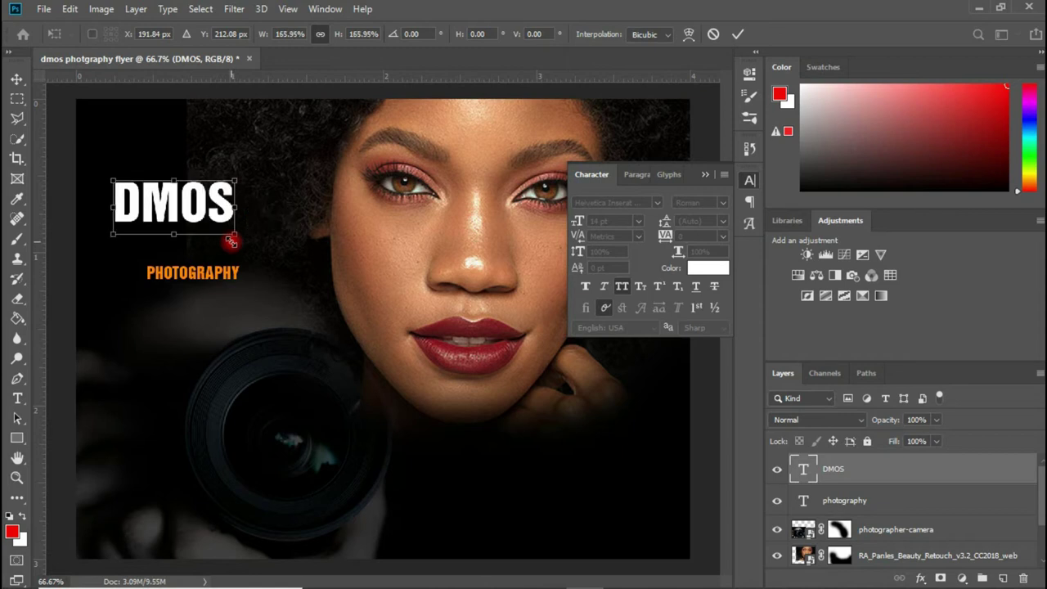
key("Return")
left_click_drag(211, 206, 210, 164)
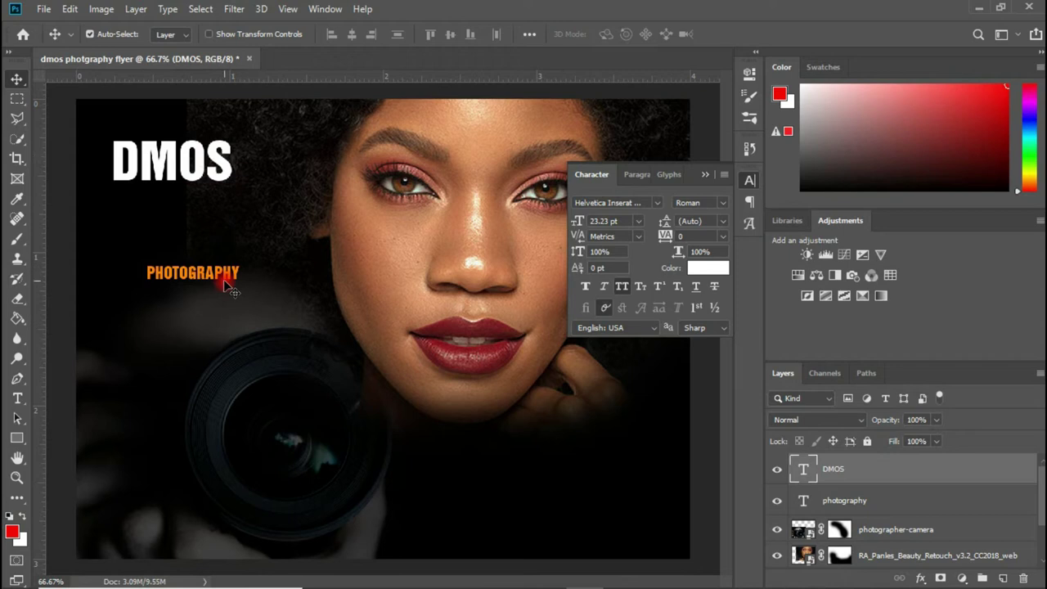
left_click_drag(227, 273, 210, 203)
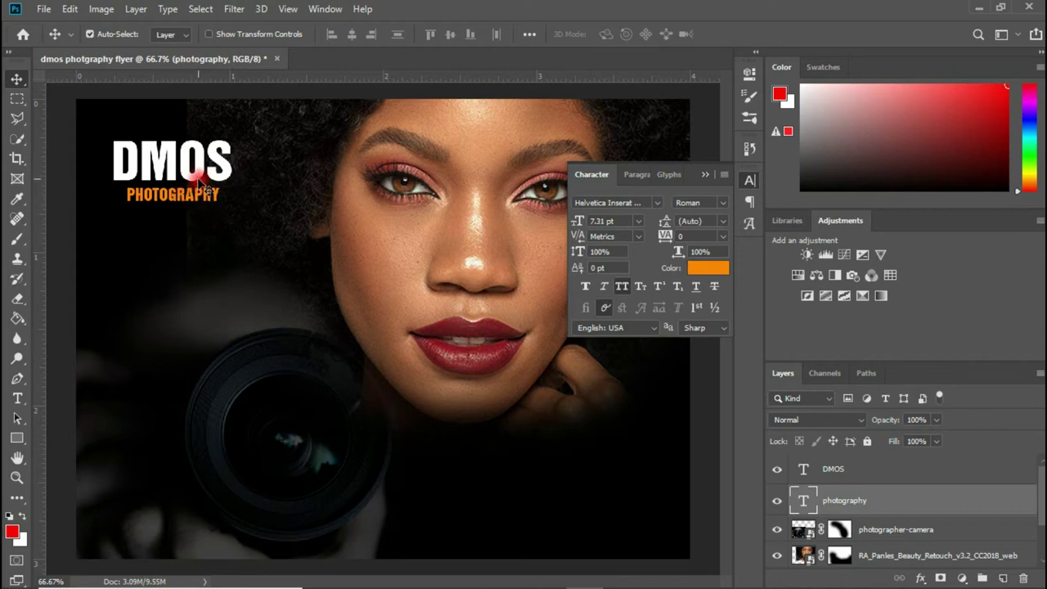
- Shrink the DMOS title to about 88% so it matches PHOTOGRAPHY's width
left_click(202, 180)
key("ctrl+t")
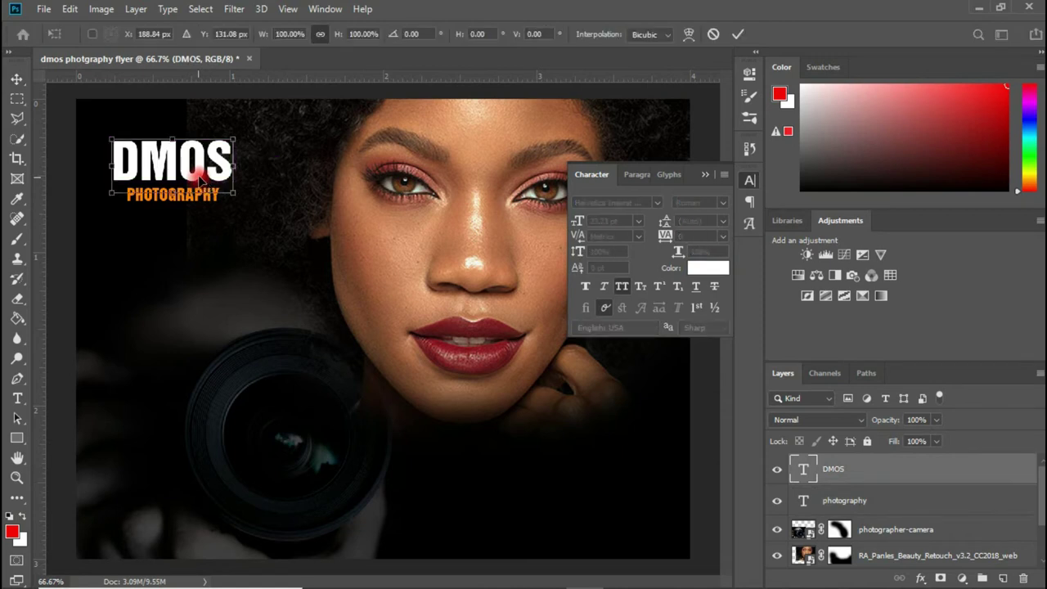
left_click_drag(236, 135, 228, 142)
key("Return")
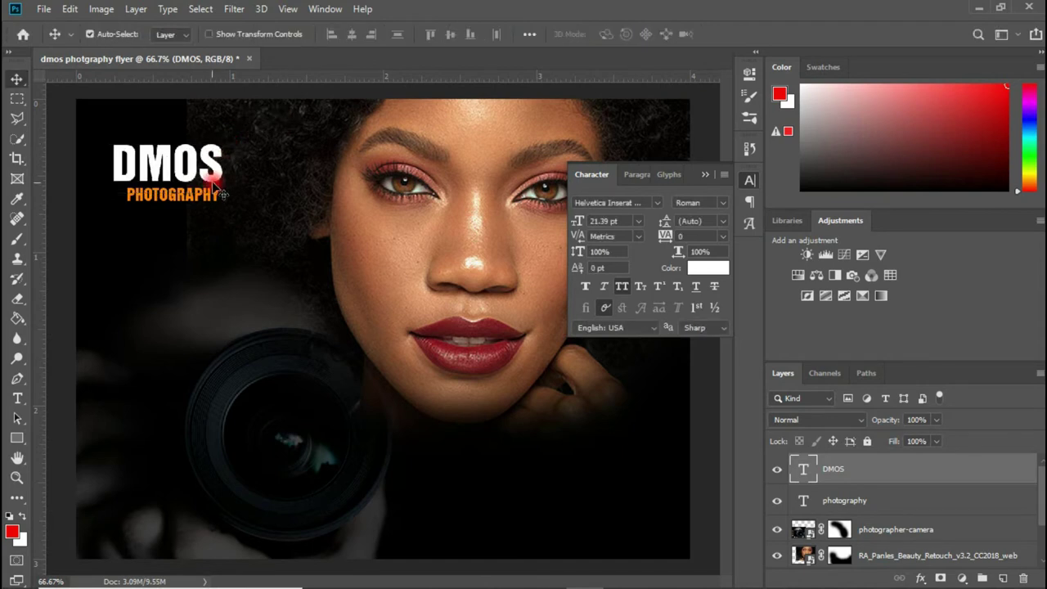
mouse_move(212, 170)
left_mouse_down()
mouse_move(236, 175)
mouse_move(222, 155)
left_mouse_up()
key("ctrl+t")
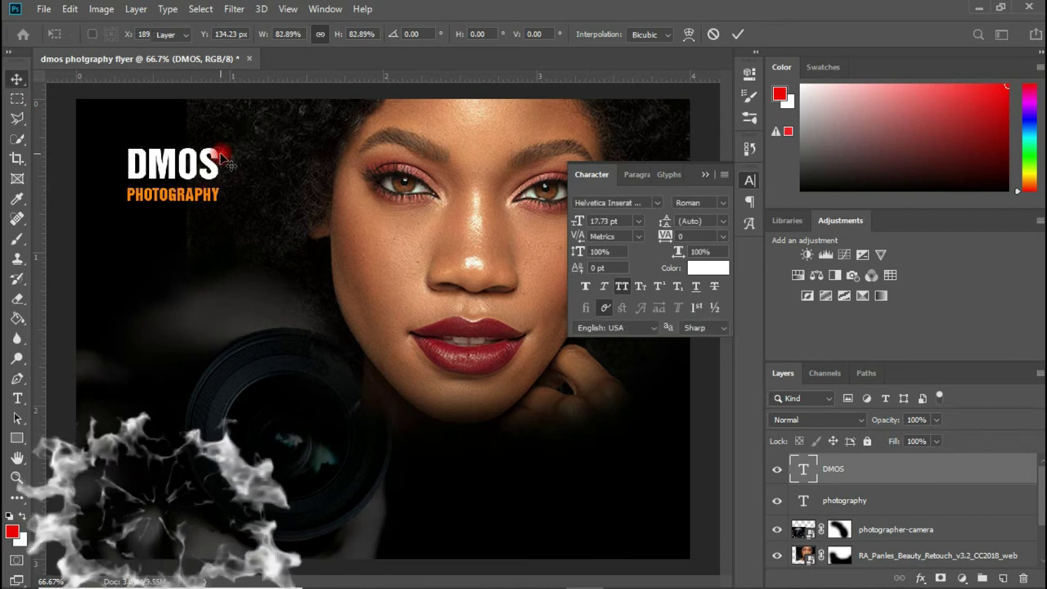
key("Return")
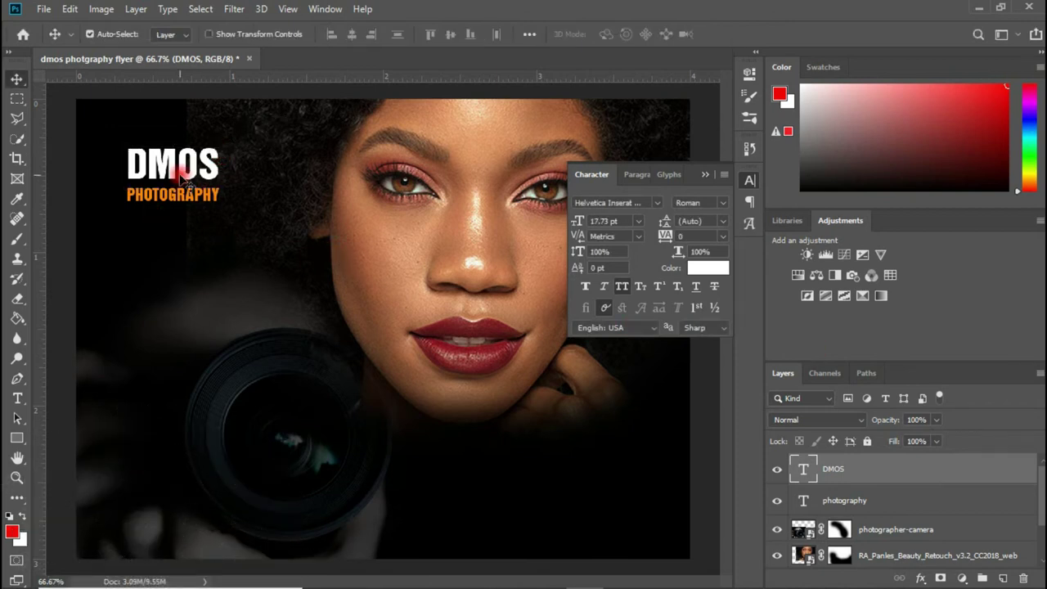
left_click_drag(180, 175, 204, 181)
key("ctrl+z")
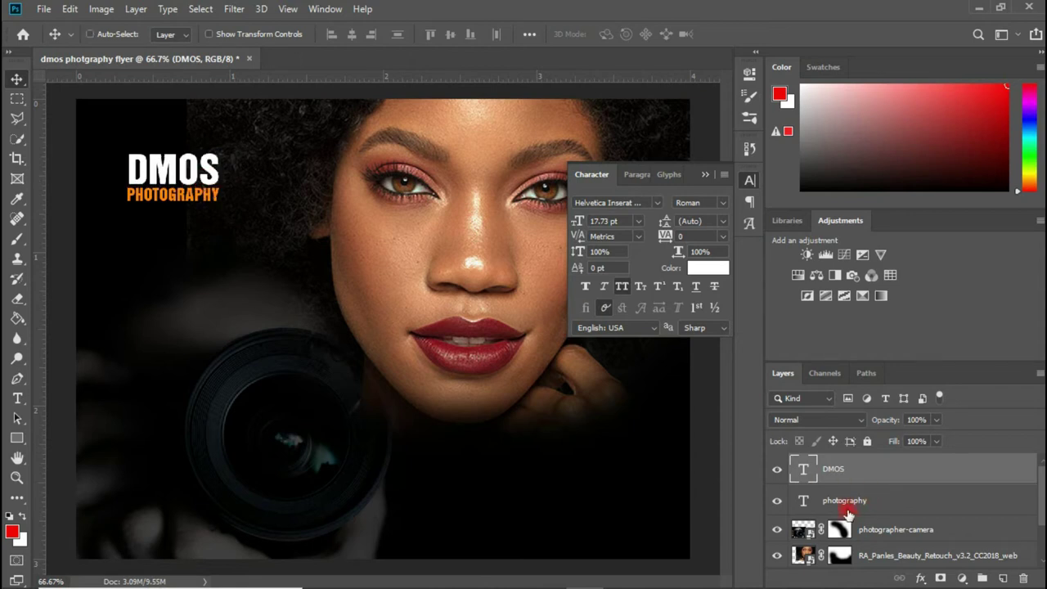
- Link DMOS with PHOTOGRAPHY and move both titles up-left toward the corner
left_click(875, 502, "shift")
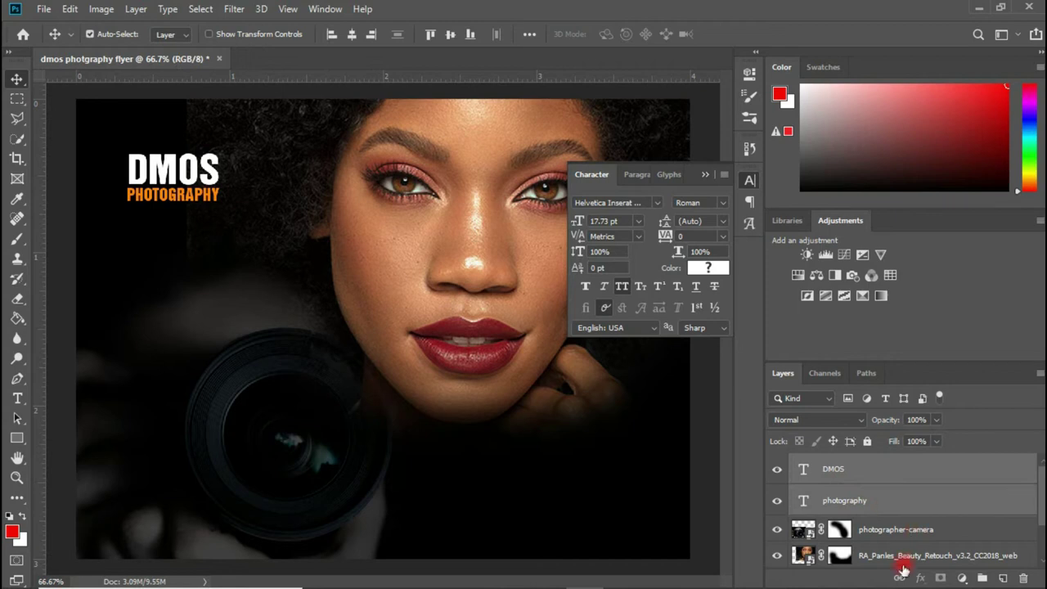
left_click_drag(170, 162, 148, 132)
left_click(705, 174)
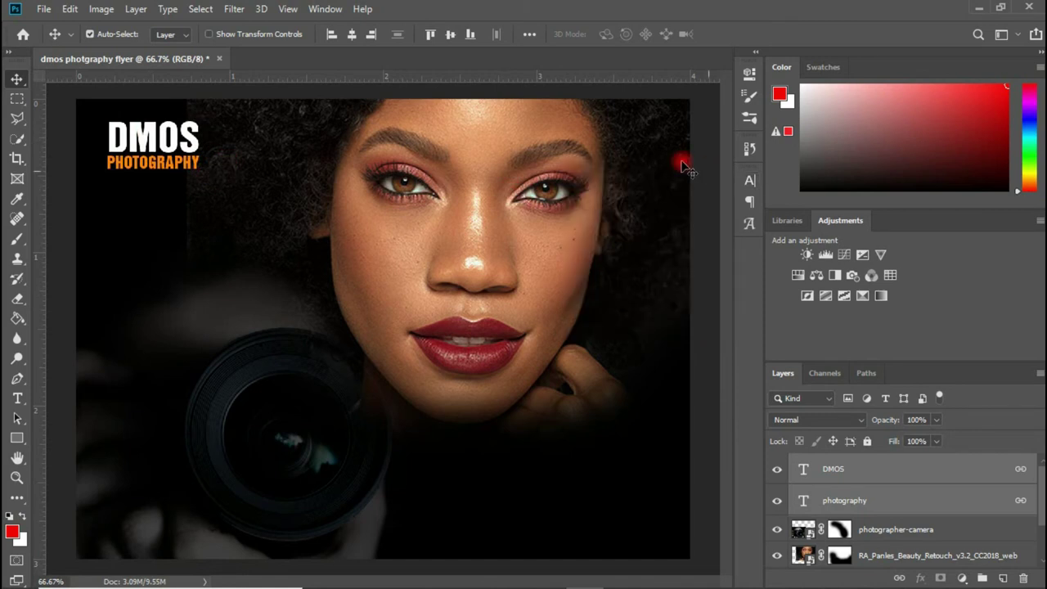
- Move the portrait to the right side and nudge the camera photo left and down
left_click_drag(521, 225, 660, 199)
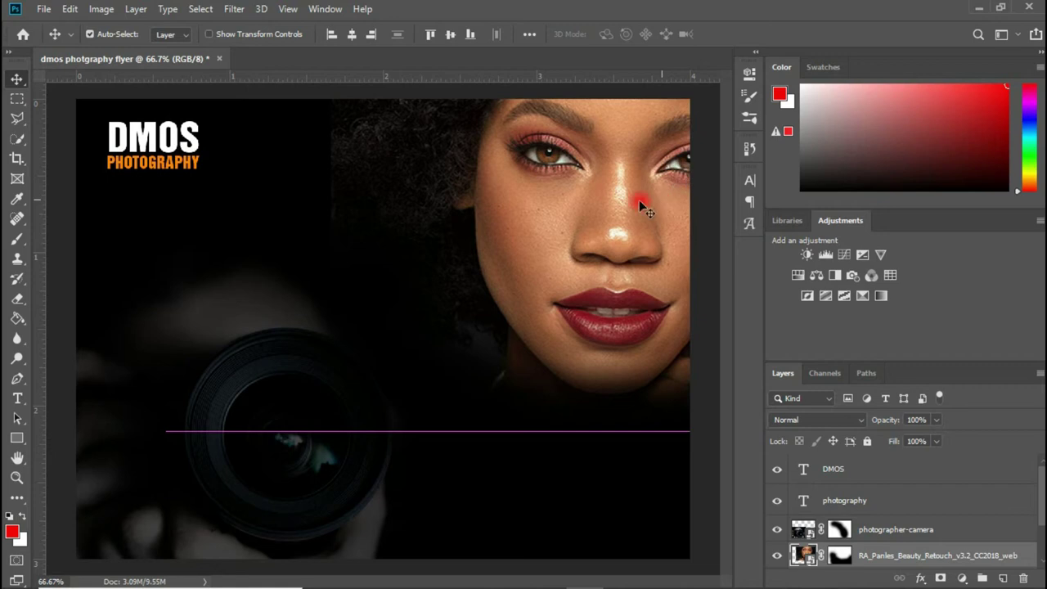
left_click_drag(304, 352, 273, 378)
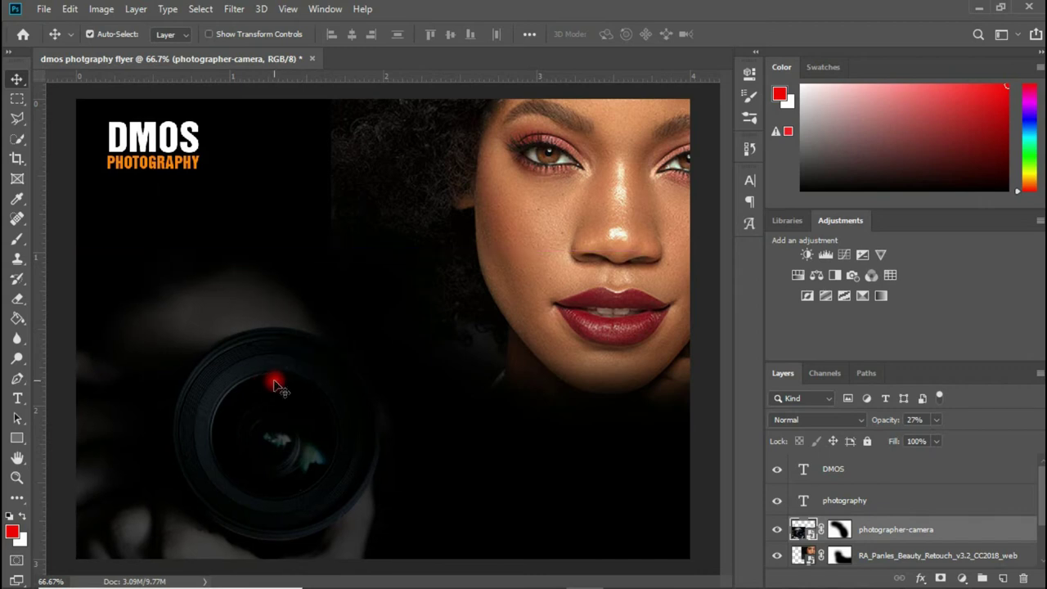
left_click_drag(304, 337, 309, 333)
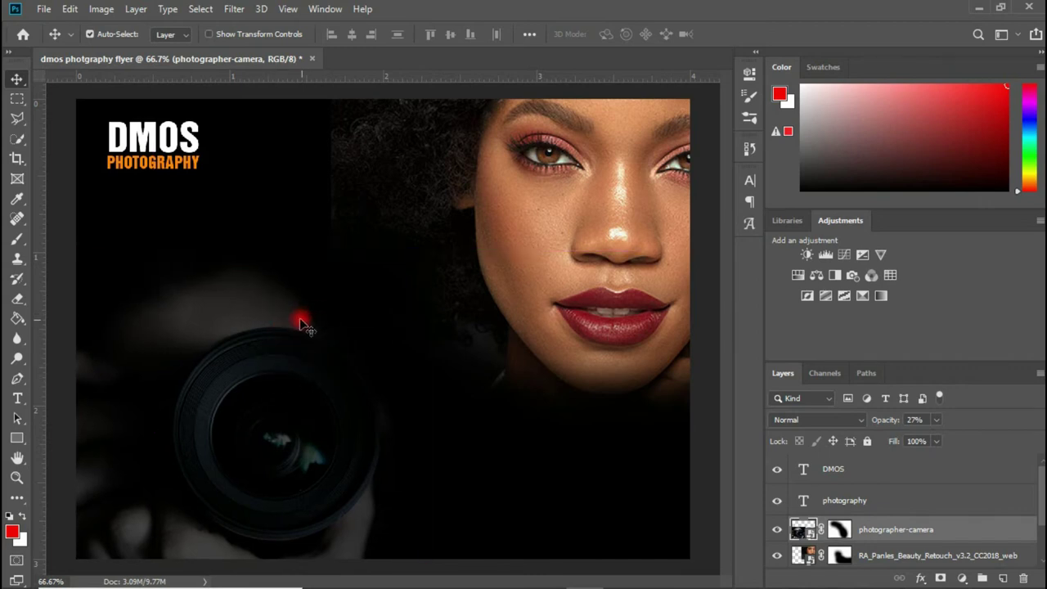
left_click(18, 437)
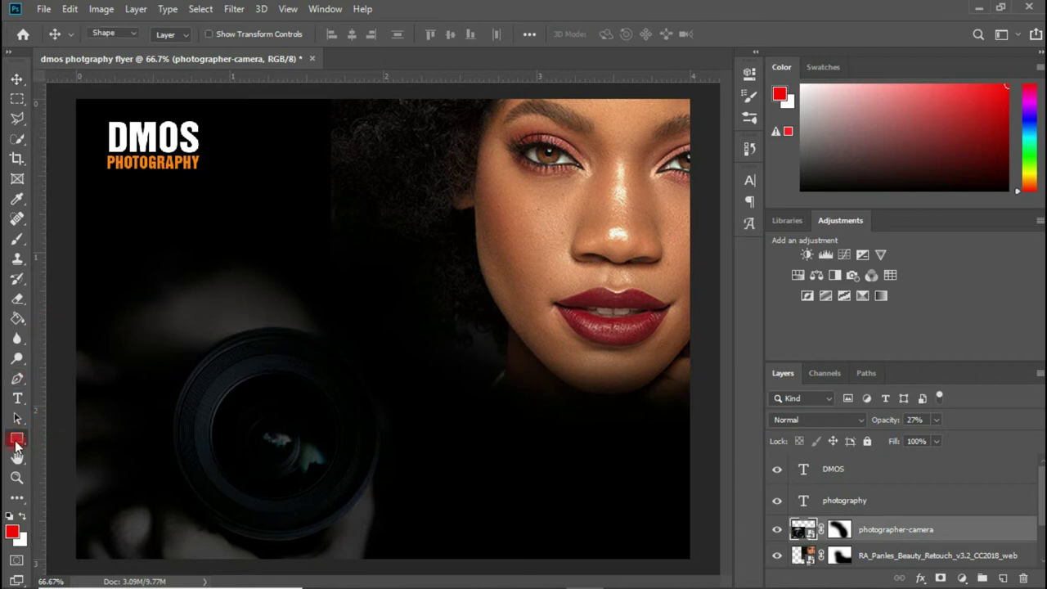
- Draw a wide rounded-rectangle bar at the flyer's left edge
right_click(16, 438)
left_click(57, 435)
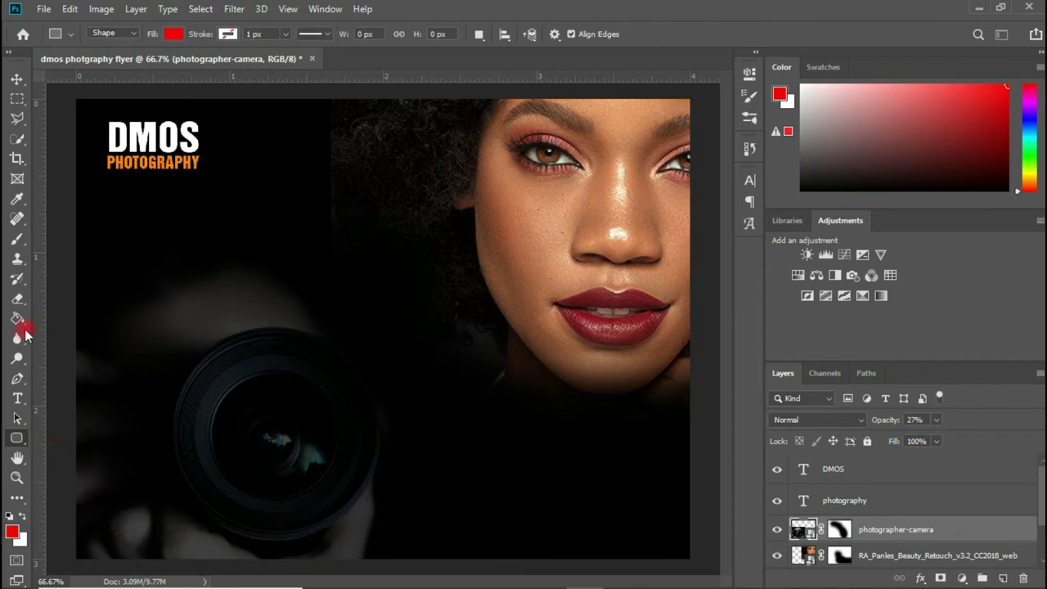
left_click_drag(62, 359, 311, 400)
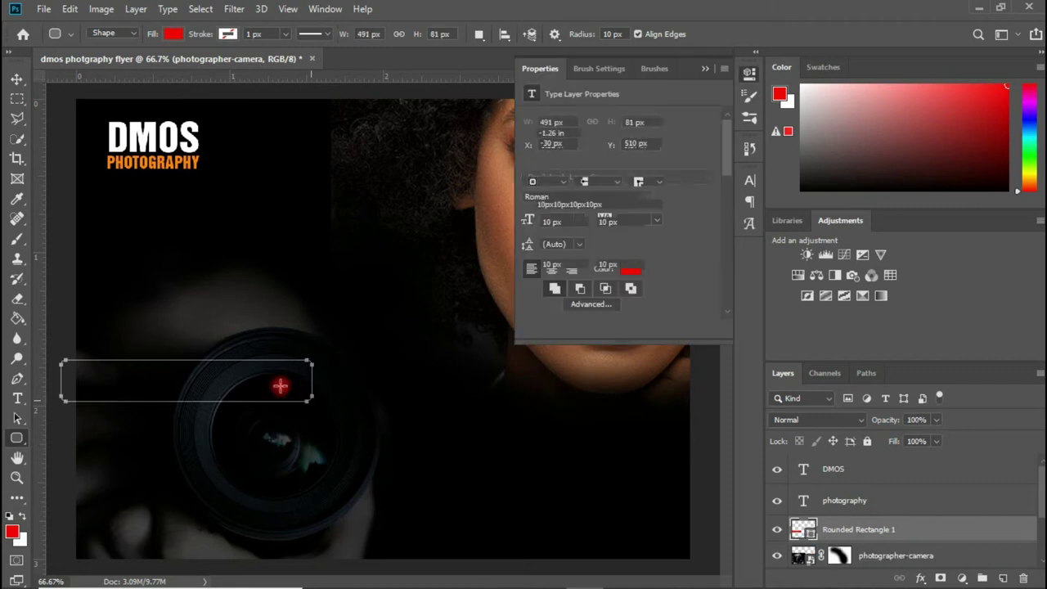
- Fill the bar with orange #ff8400 and move it up just below the title
left_click(533, 167)
left_click(679, 194)
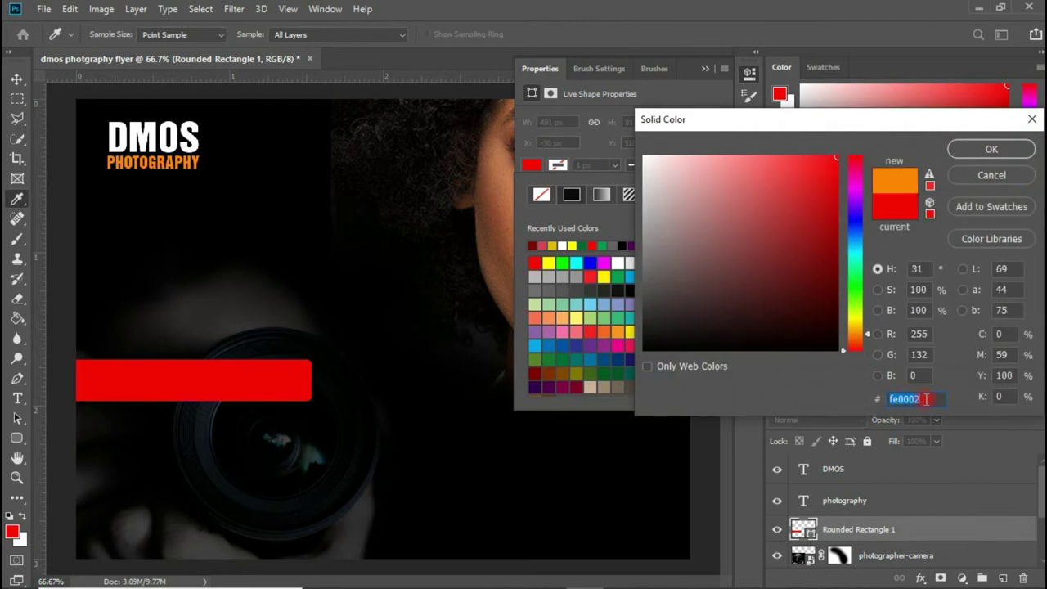
type("ff8400")
left_click(1015, 150)
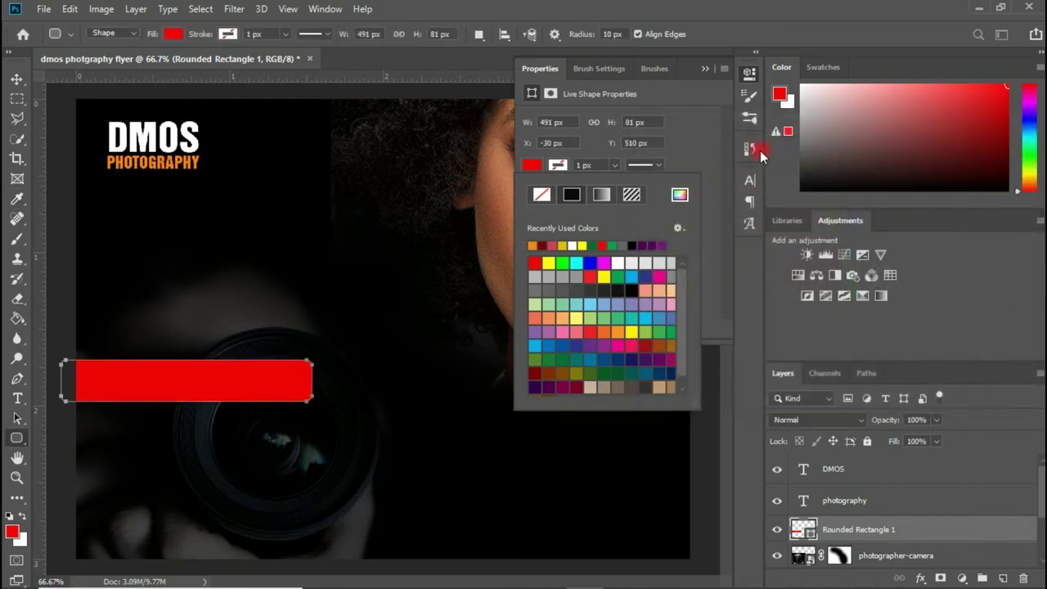
left_click(704, 72)
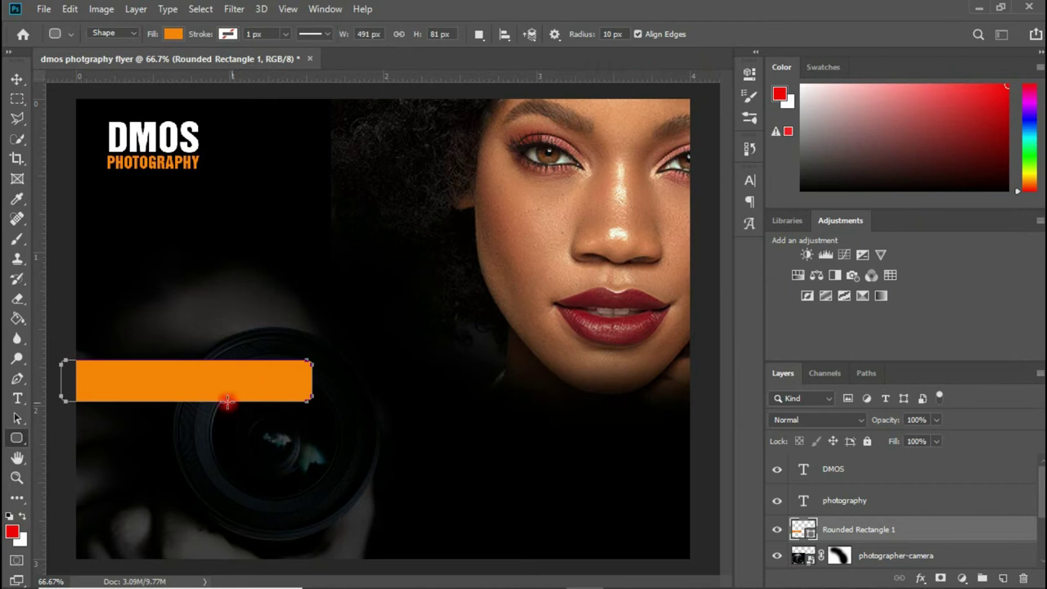
left_click(17, 79)
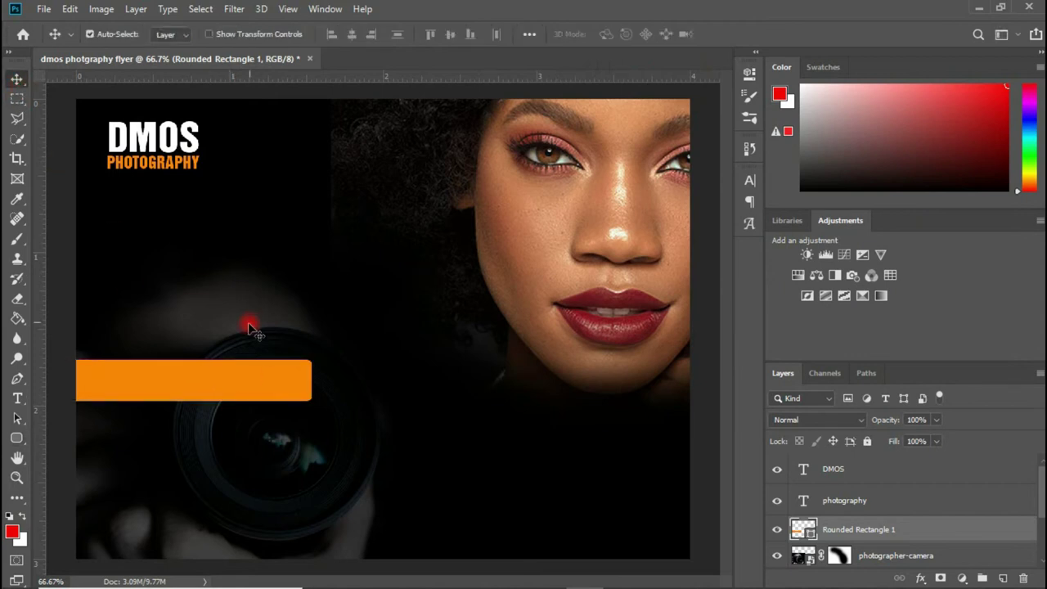
left_click_drag(204, 391, 171, 277)
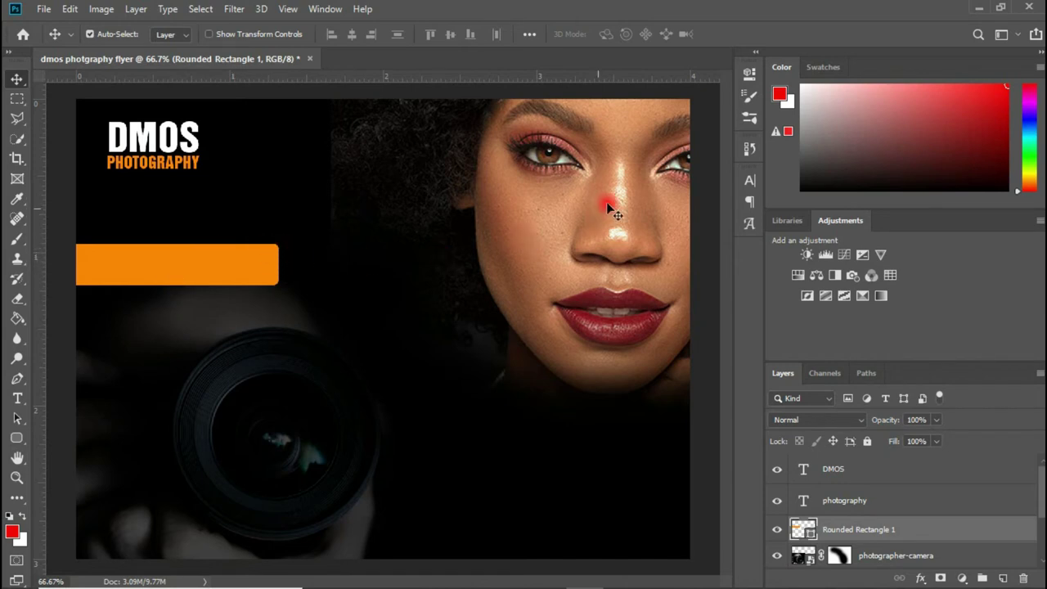
- Round all the orange banner's corners to 40.5 px and nudge it slightly up and left
left_click(749, 73)
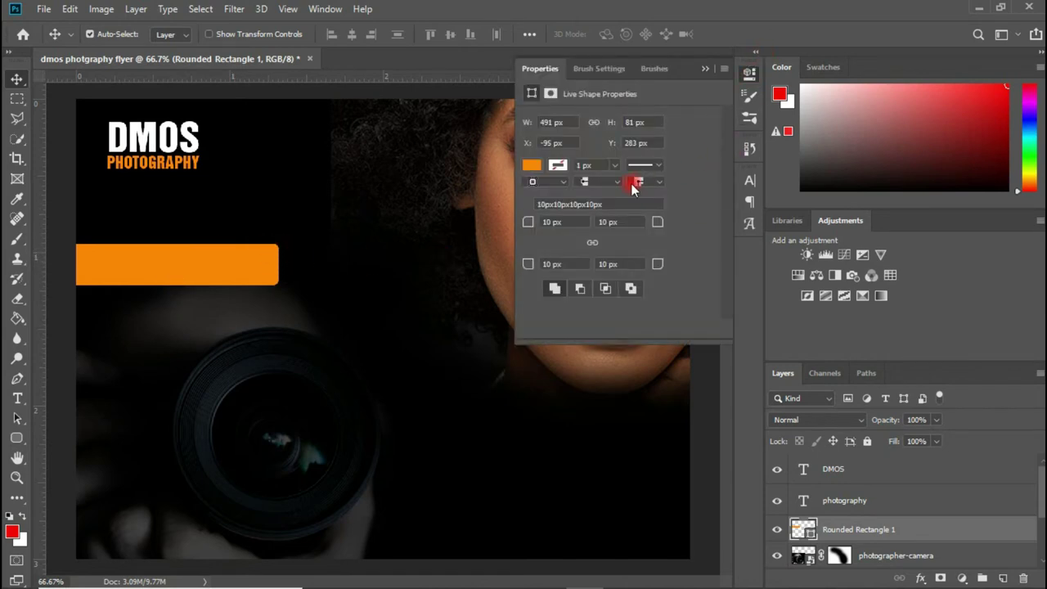
left_click_drag(656, 226, 738, 226)
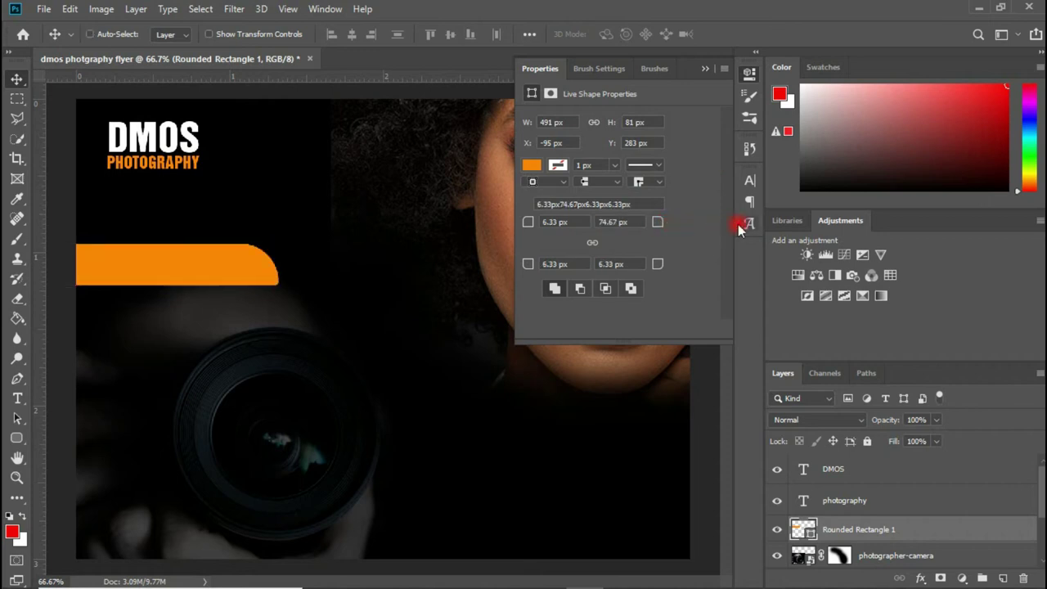
key("ctrl+z")
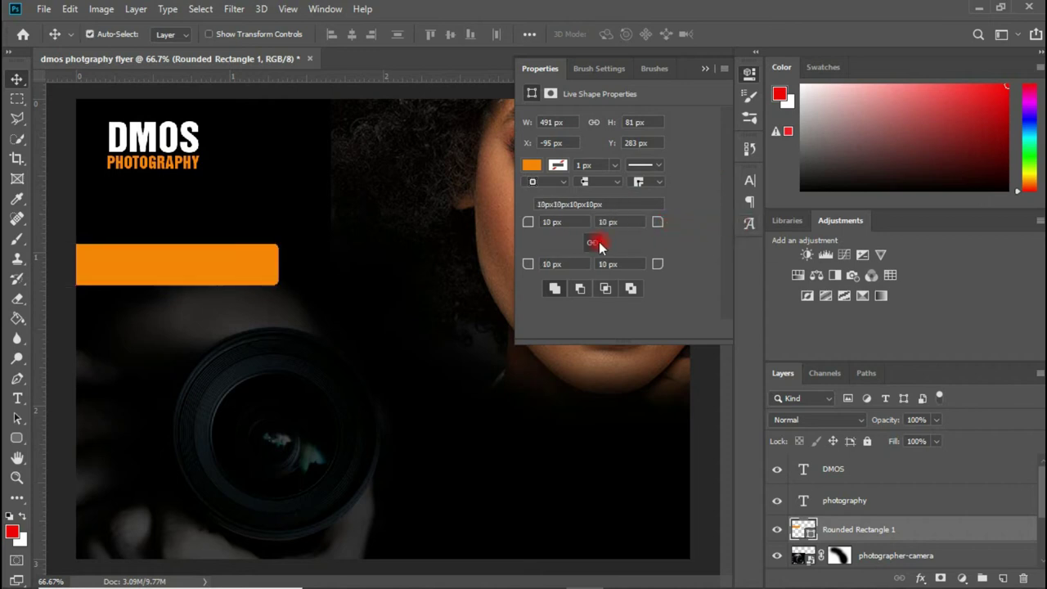
left_click_drag(656, 225, 722, 230)
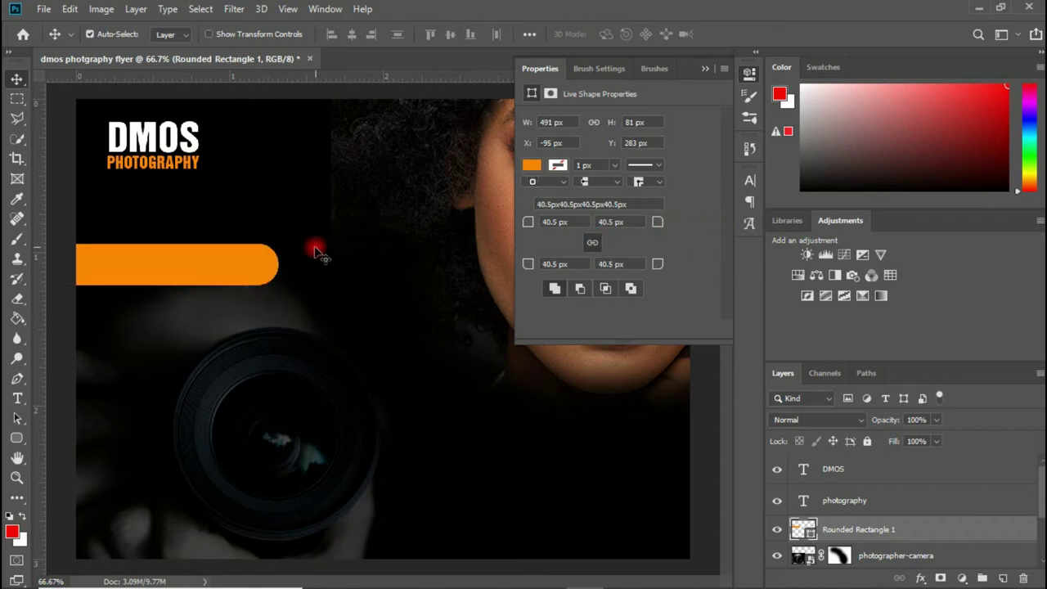
left_click_drag(250, 279, 242, 261)
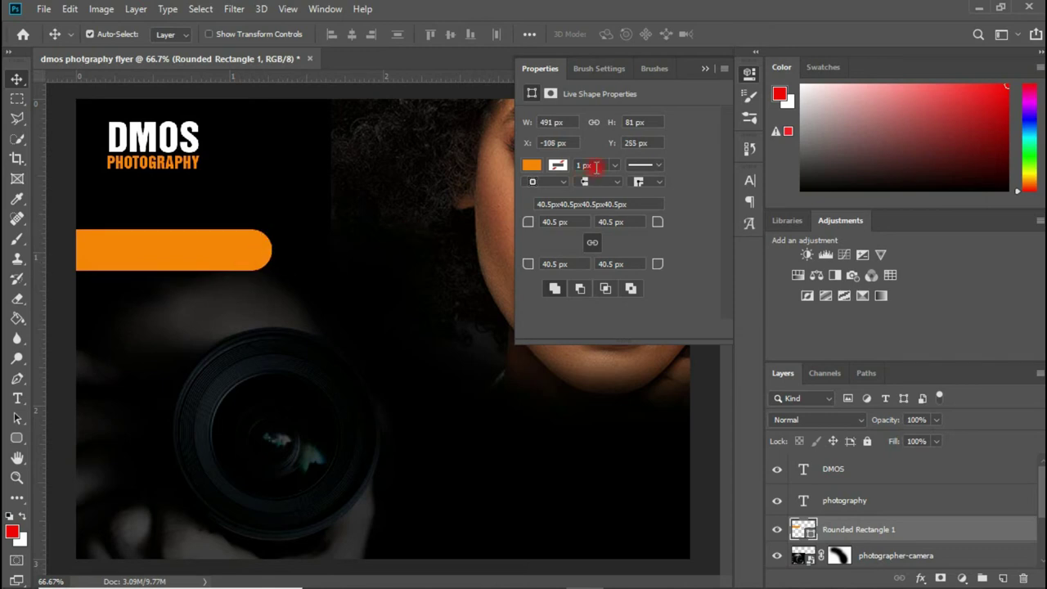
left_click(703, 70)
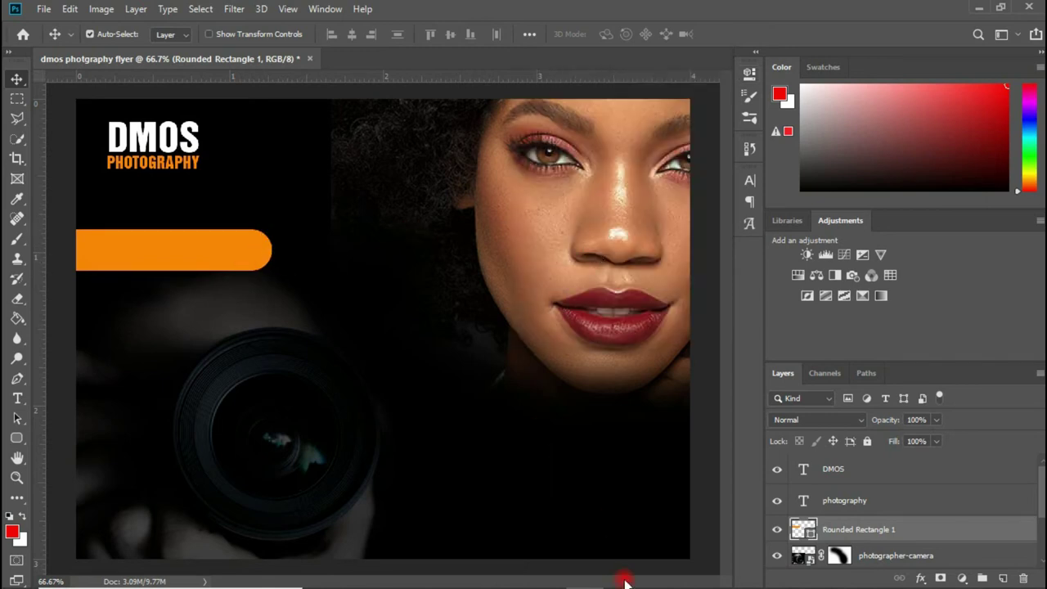
- Select the line 'our services include' in the Notepad notes and return to the flyer
mouse_move(658, 573)
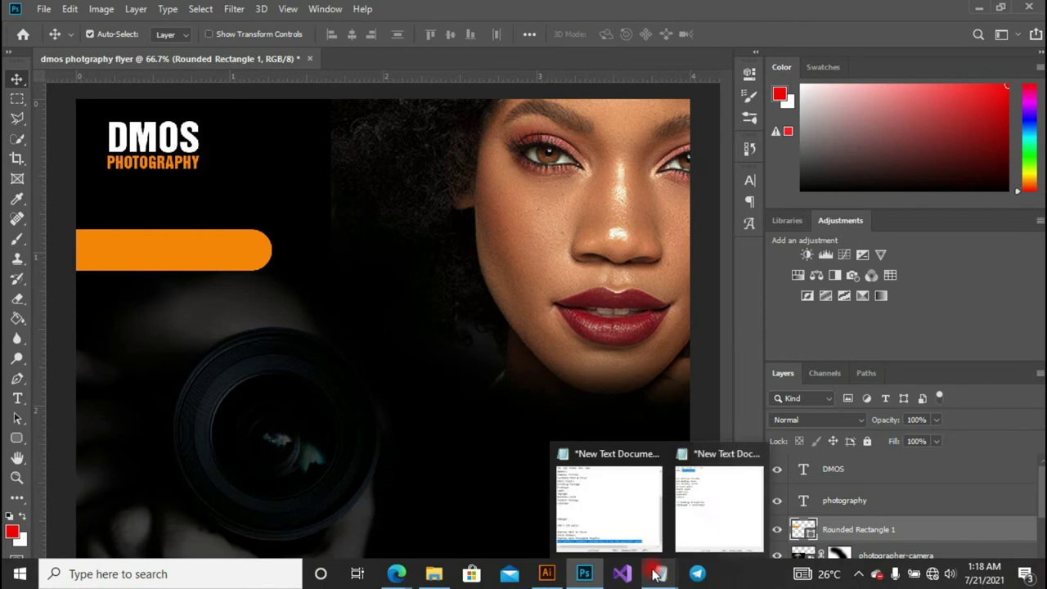
left_click(705, 509)
left_click_drag(694, 167, 578, 168)
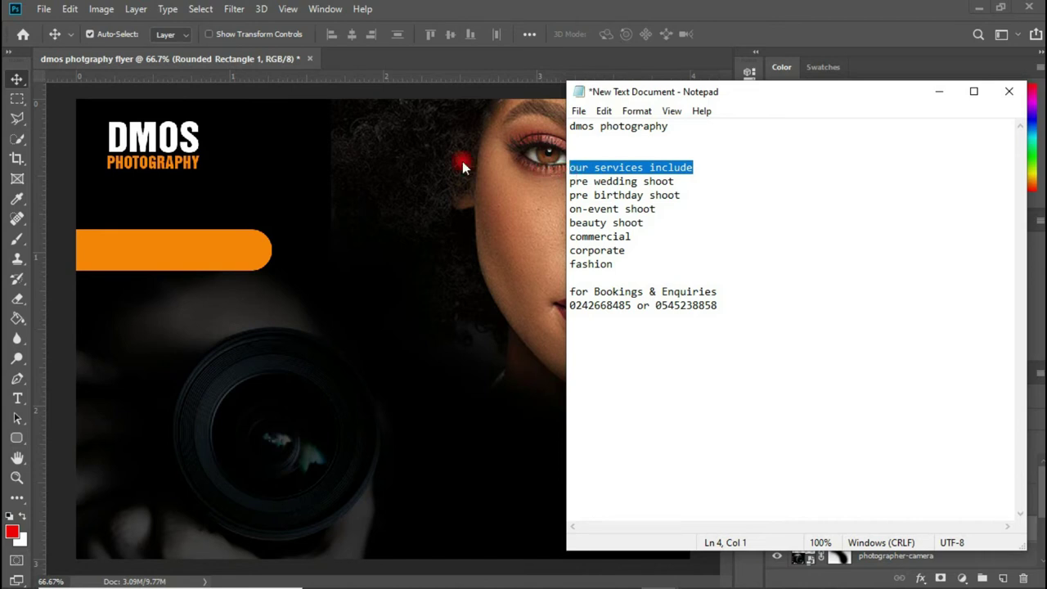
left_click(206, 247)
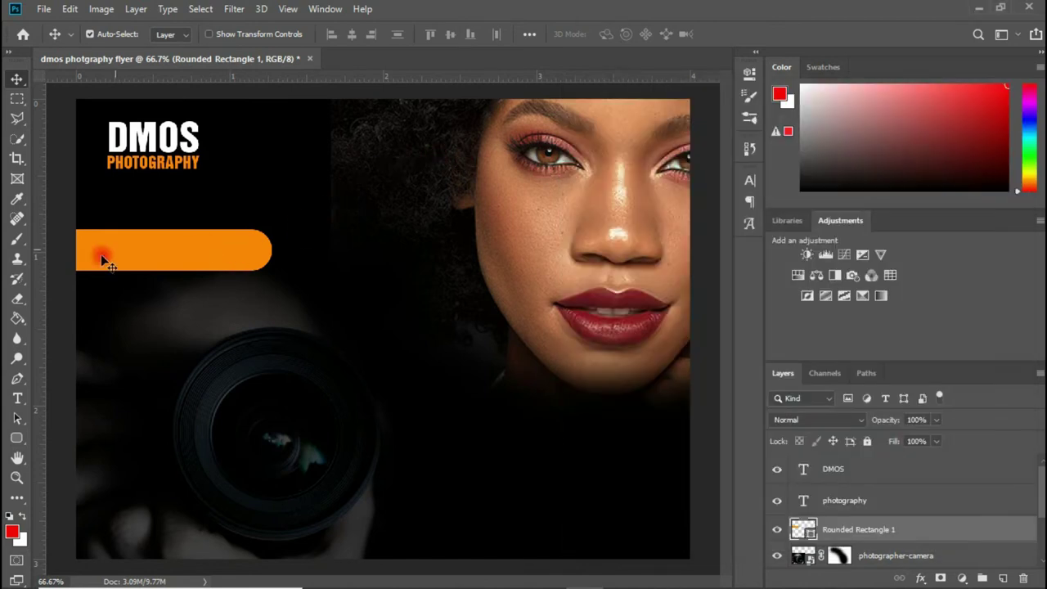
- Paste OUR SERVICES INCLUDE as a new text layer below the orange banner
left_click(17, 398)
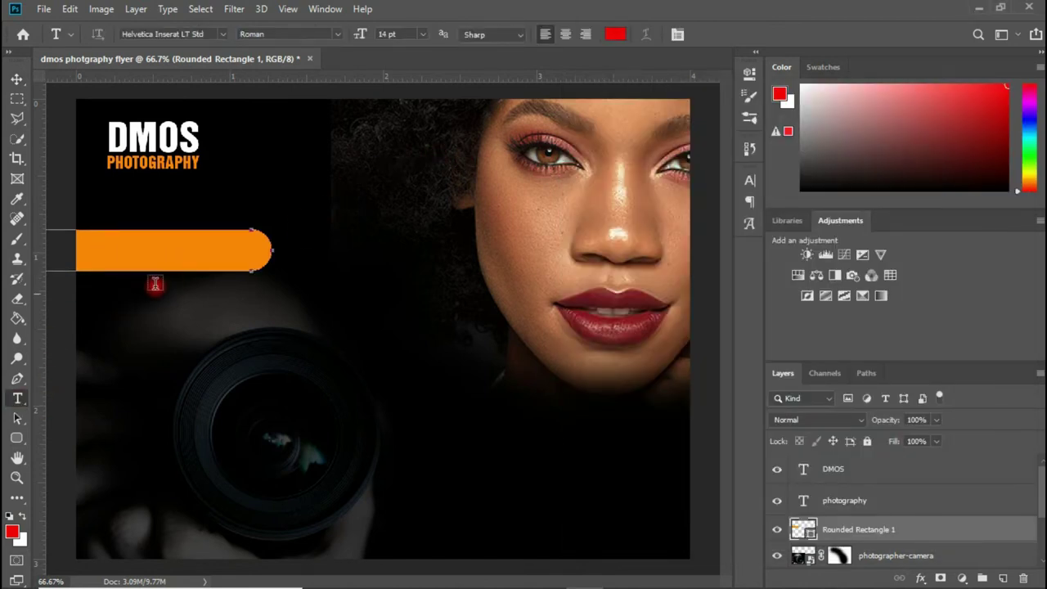
left_click(135, 307)
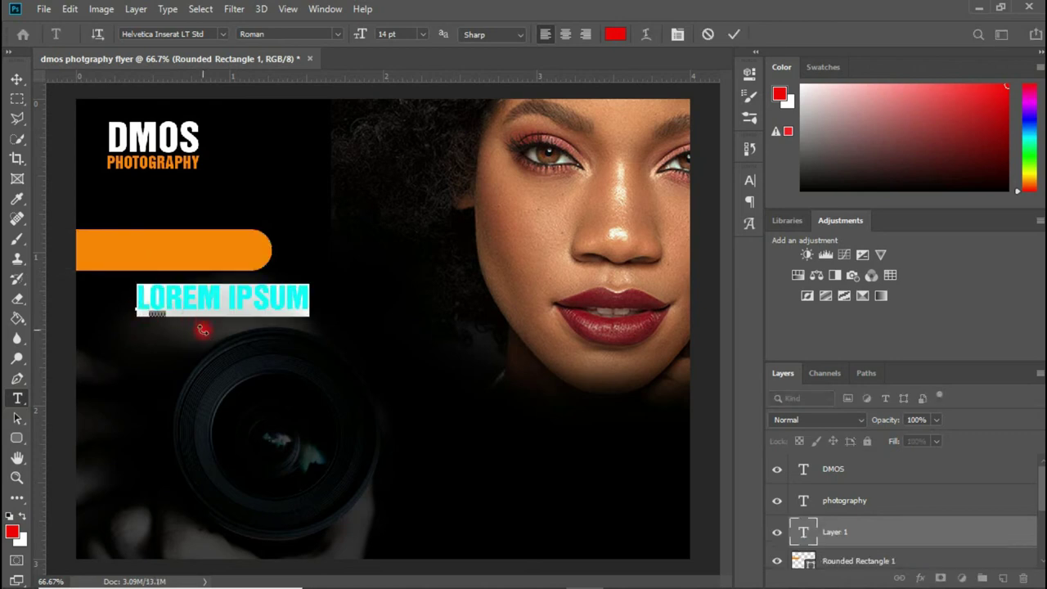
type("OUR SERVICES INCLUDE")
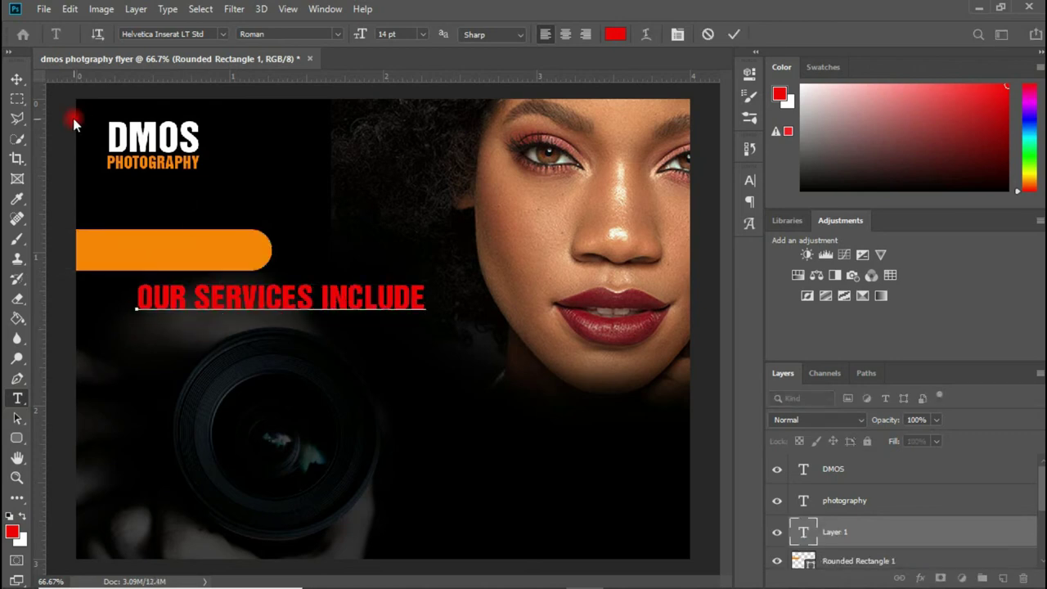
left_click(17, 79)
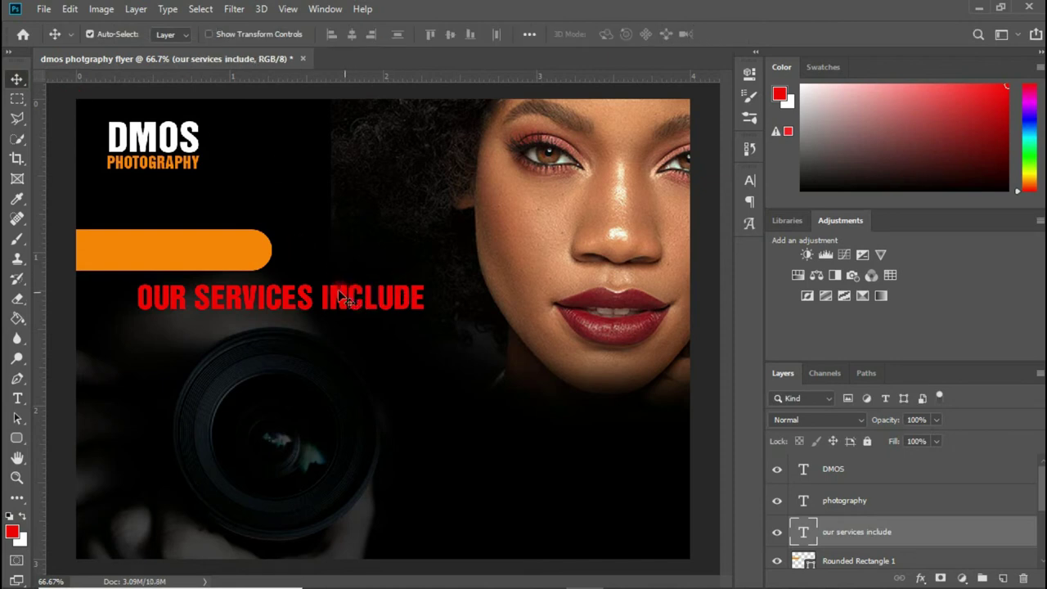
- Set the heading to LEMON MILK Medium 8 pt and move it onto the banner
left_click(746, 174)
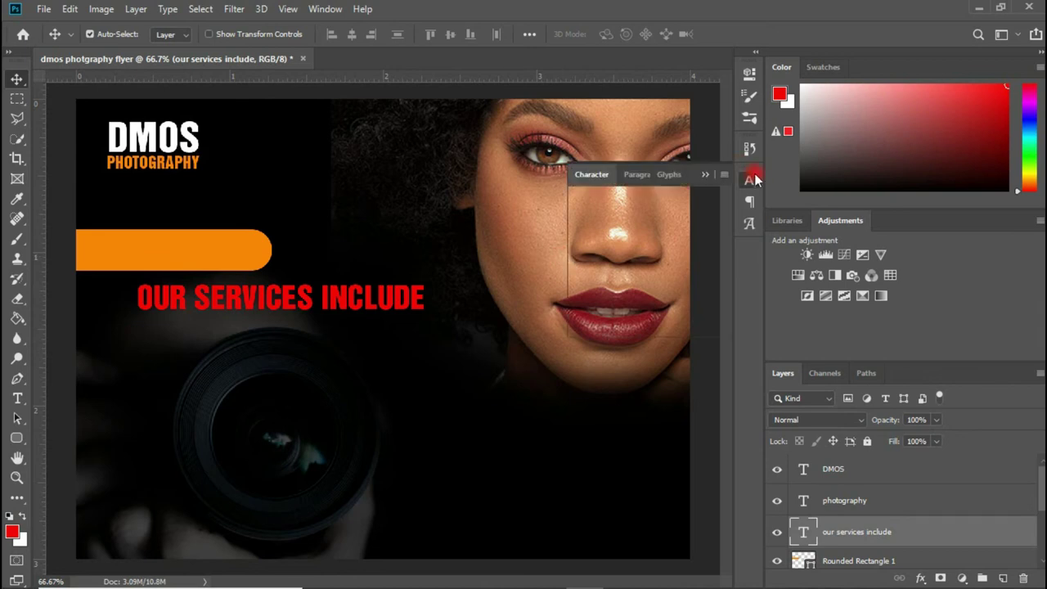
left_click(658, 203)
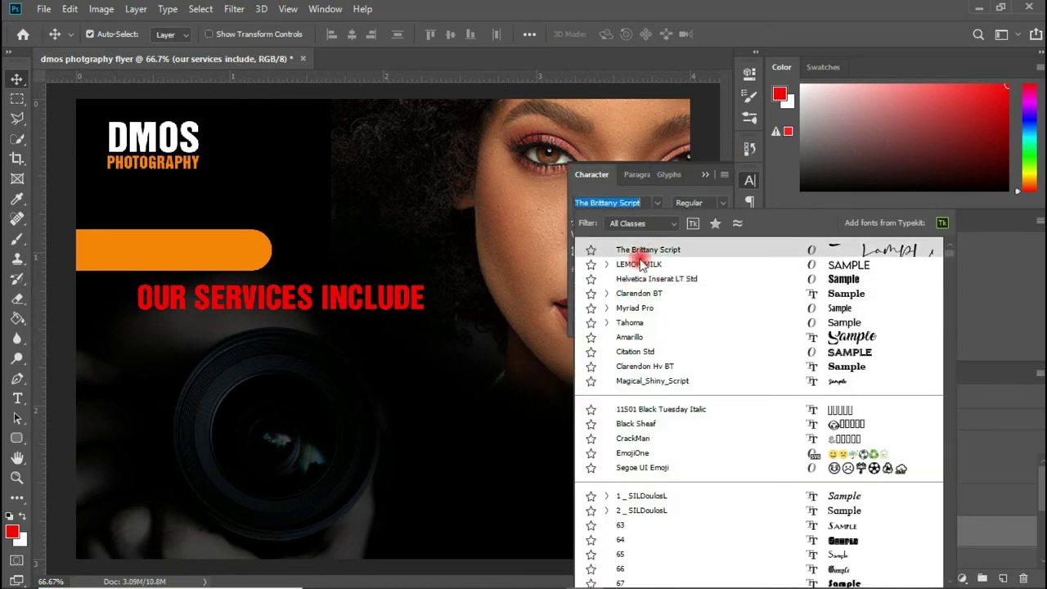
left_click(642, 263)
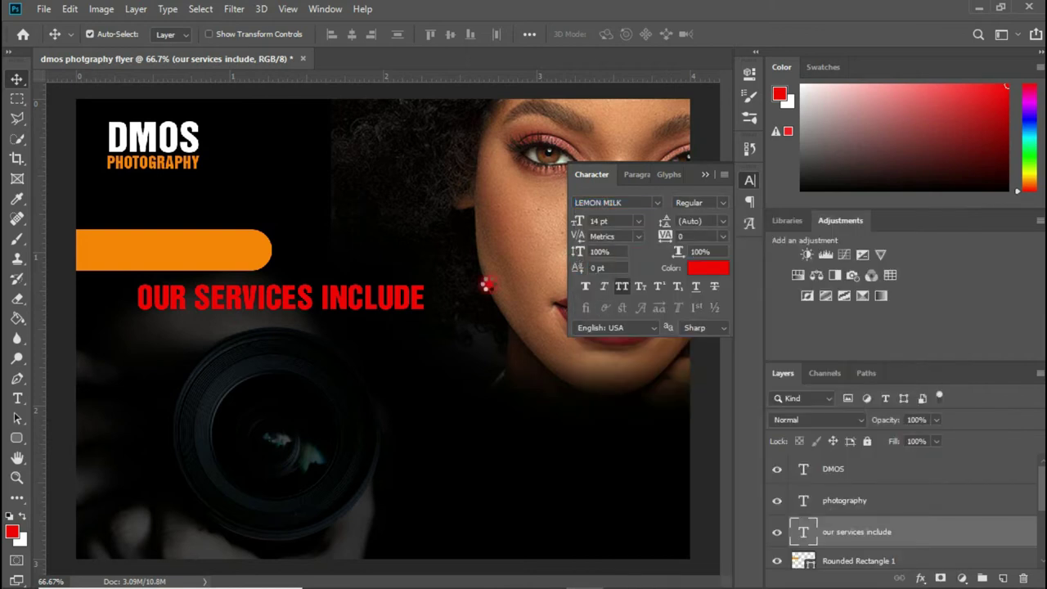
left_click(717, 202)
left_click(710, 263)
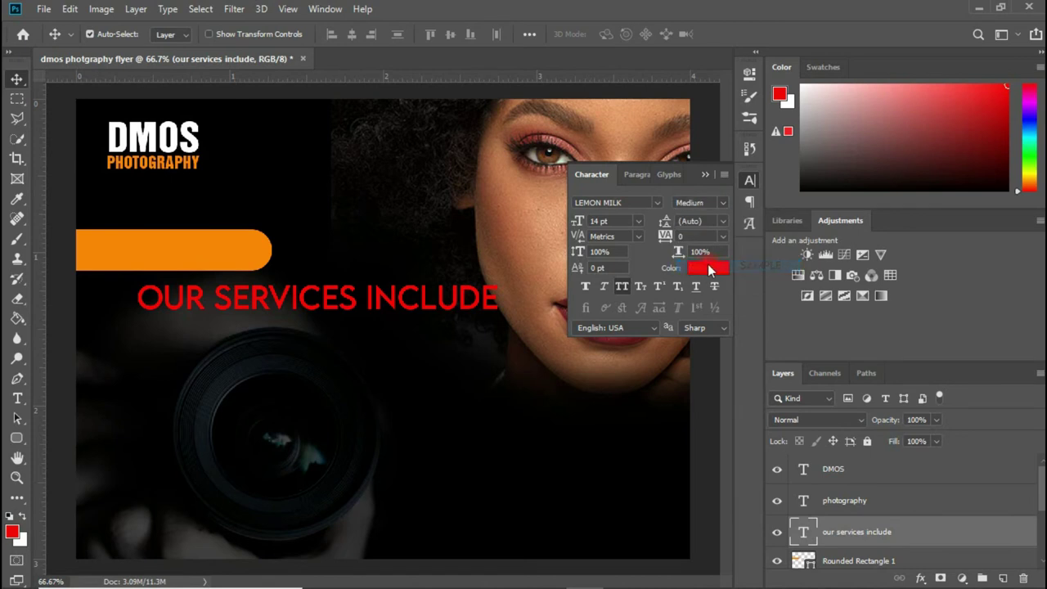
left_click(639, 220)
left_click(623, 295)
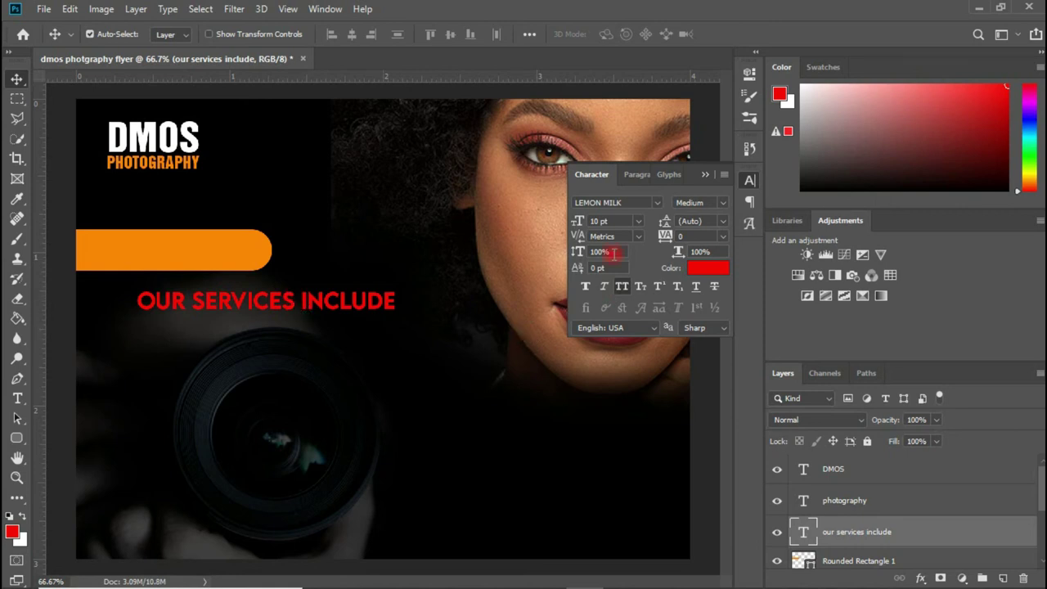
left_click(641, 222)
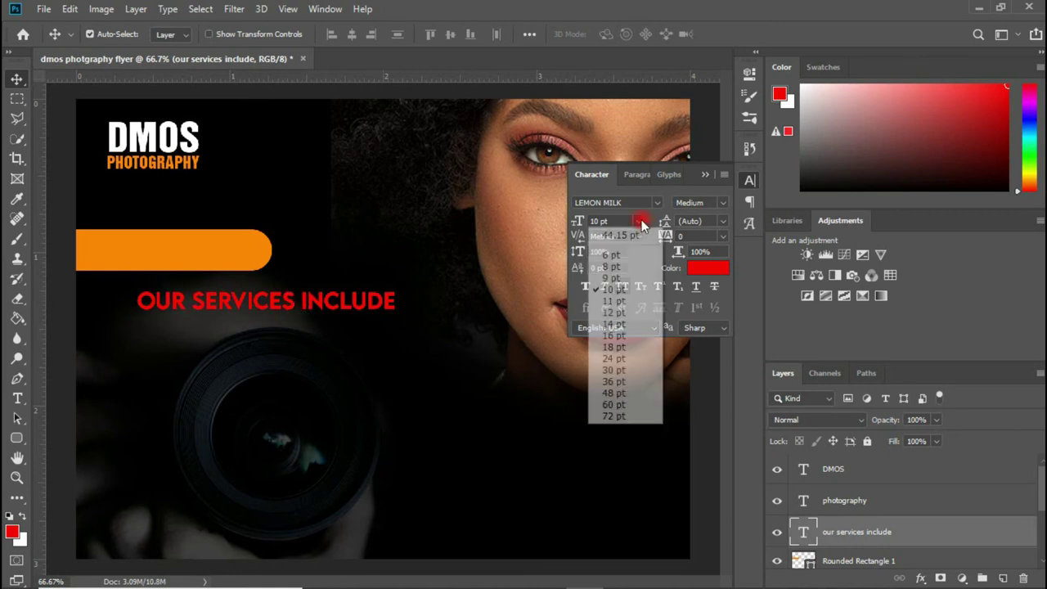
left_click(620, 270)
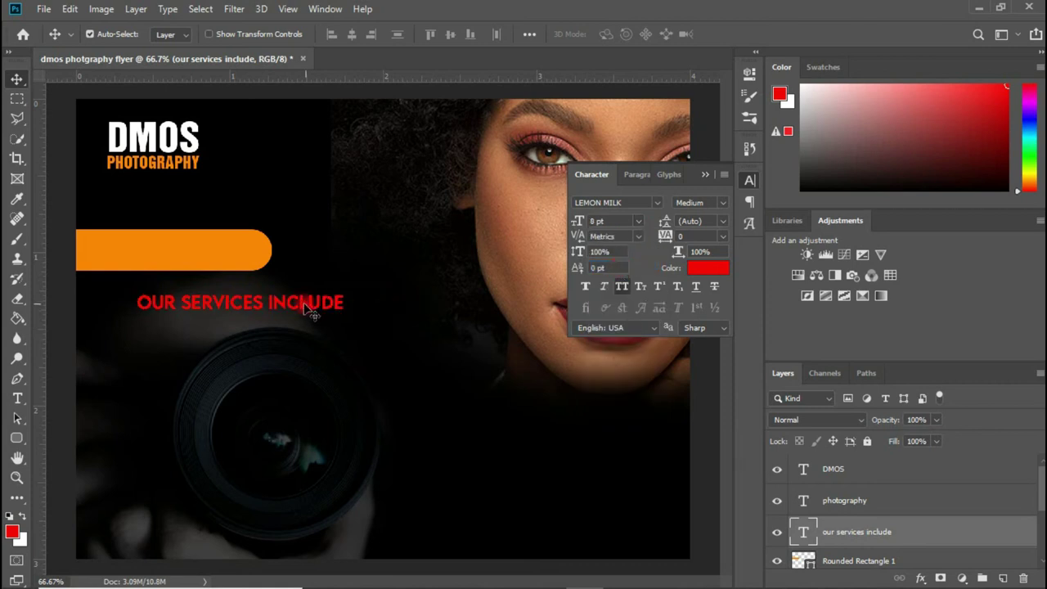
left_click_drag(285, 301, 233, 252)
- Scale OUR SERVICES INCLUDE down to about 6.32 pt to fit inside the banner
key("ctrl+t")
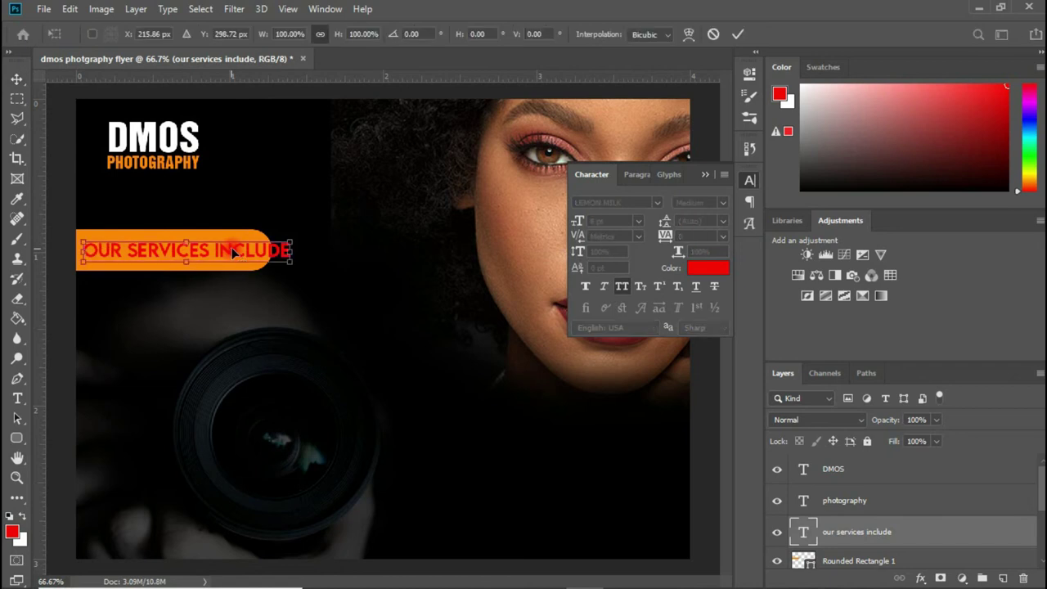
left_click_drag(290, 240, 239, 246)
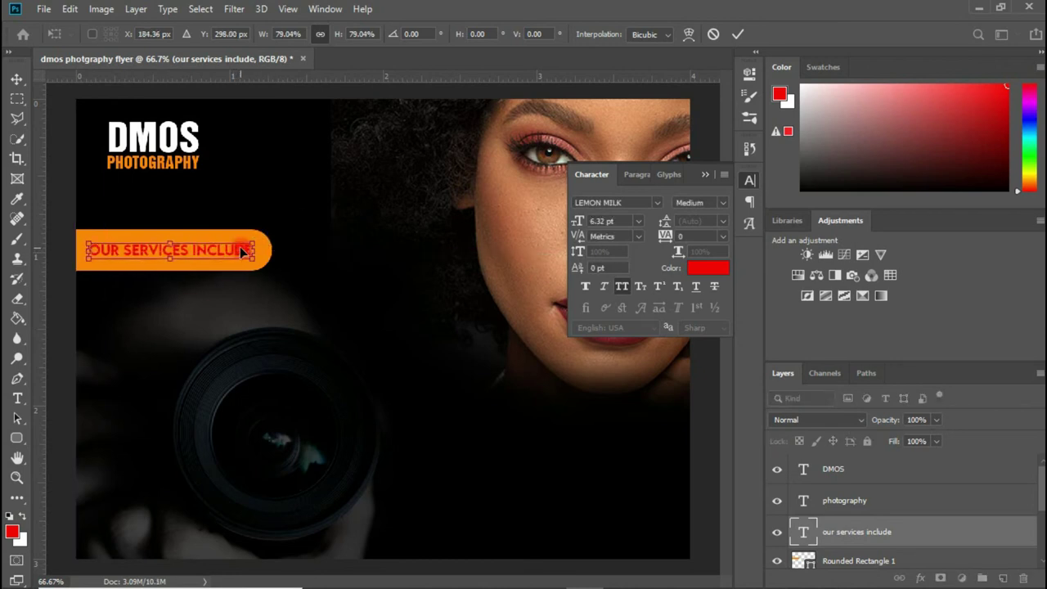
key("Return")
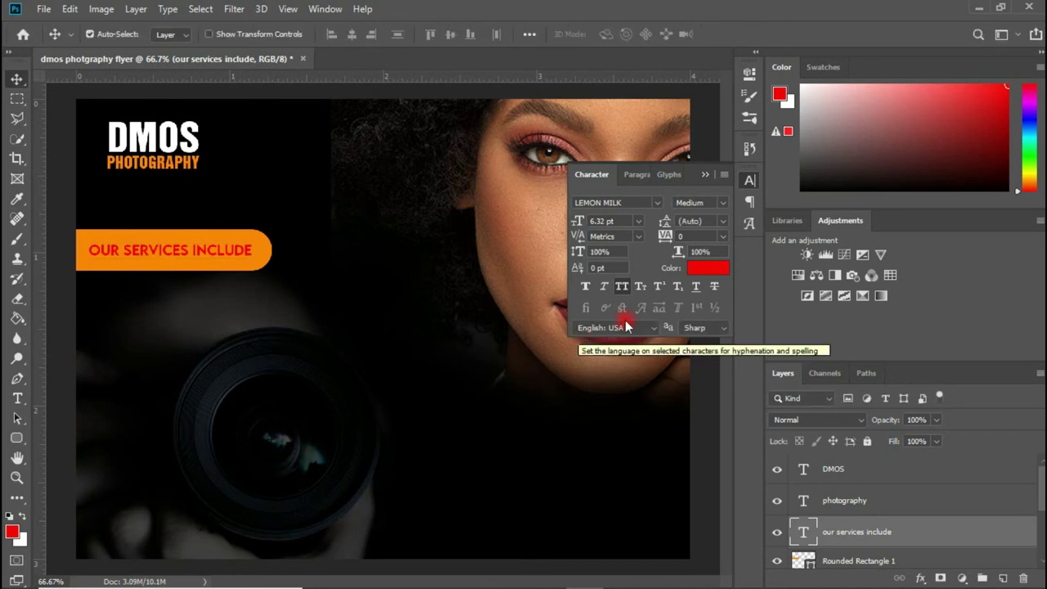
- Change the heading's text colour to black #000000
left_click(705, 268)
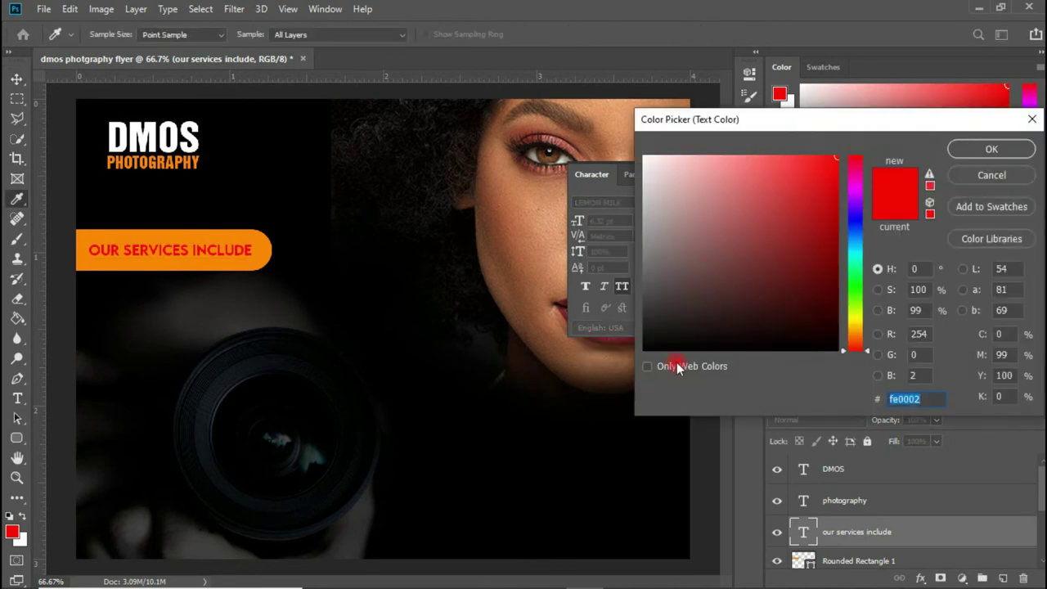
left_click_drag(802, 340, 857, 357)
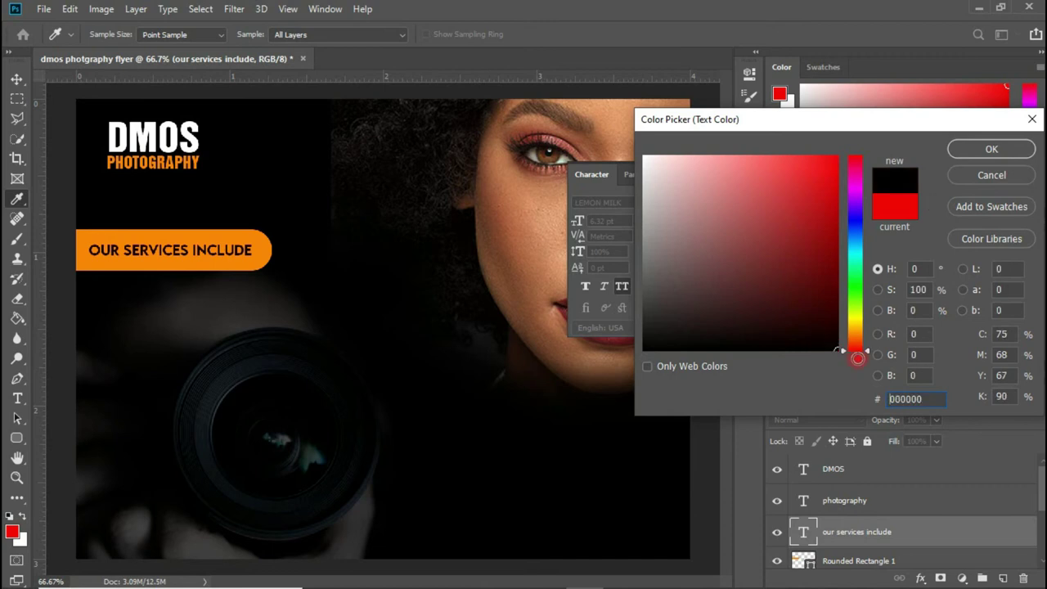
left_click(984, 153)
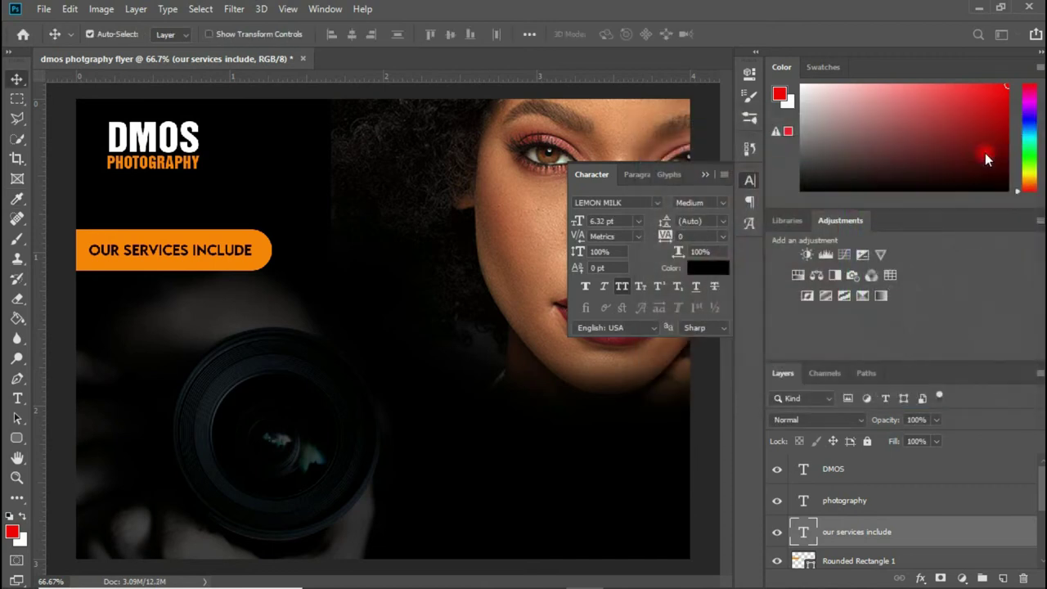
left_click(704, 175)
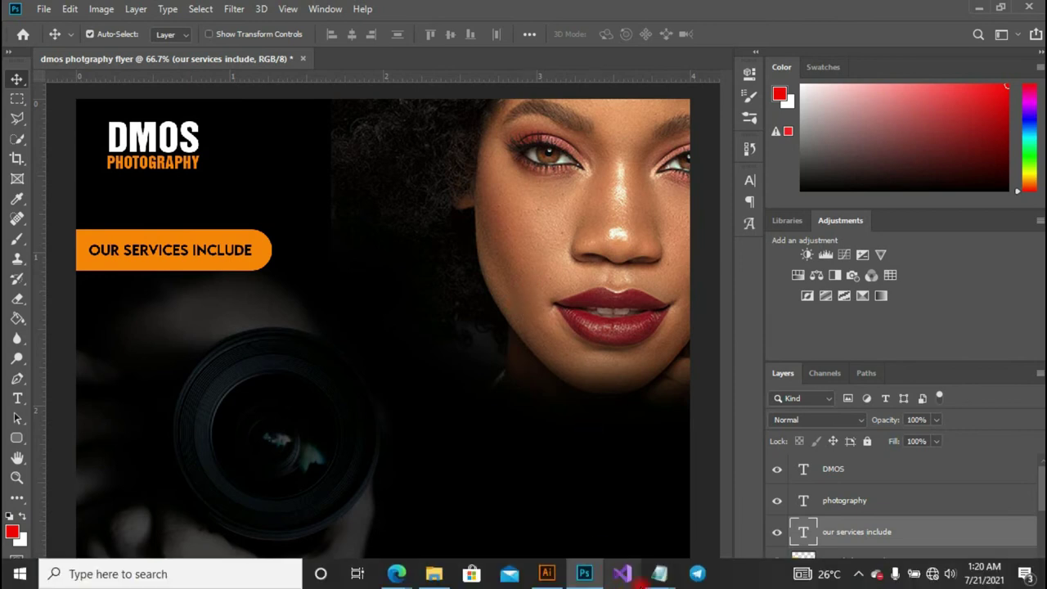
- Select the service lines from 'pre wedding shoot' to 'fashion' in the Notepad flyer notes
mouse_move(659, 573)
left_click(736, 509)
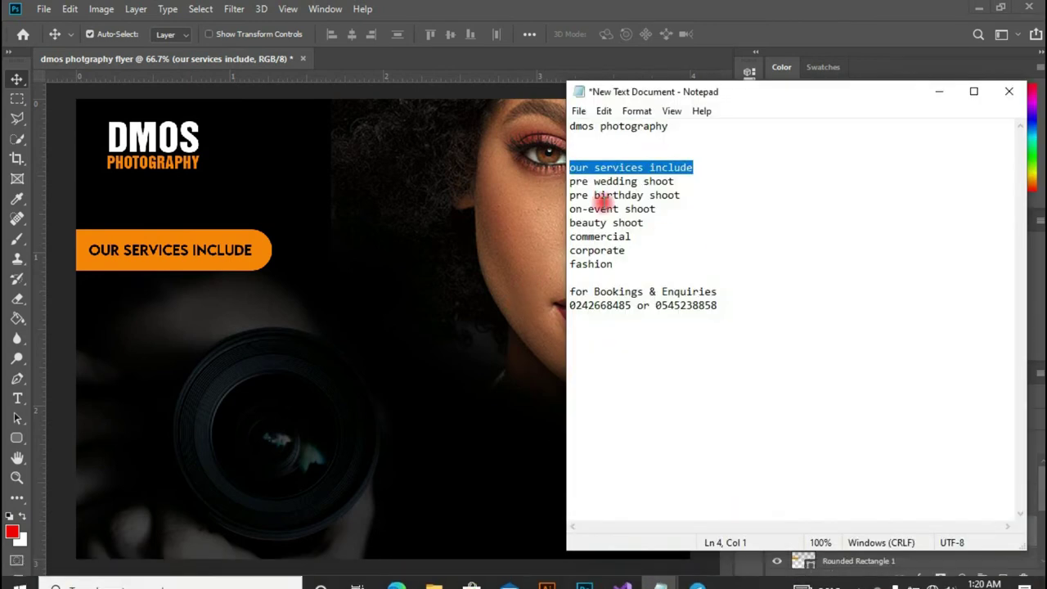
left_click_drag(571, 182, 615, 263)
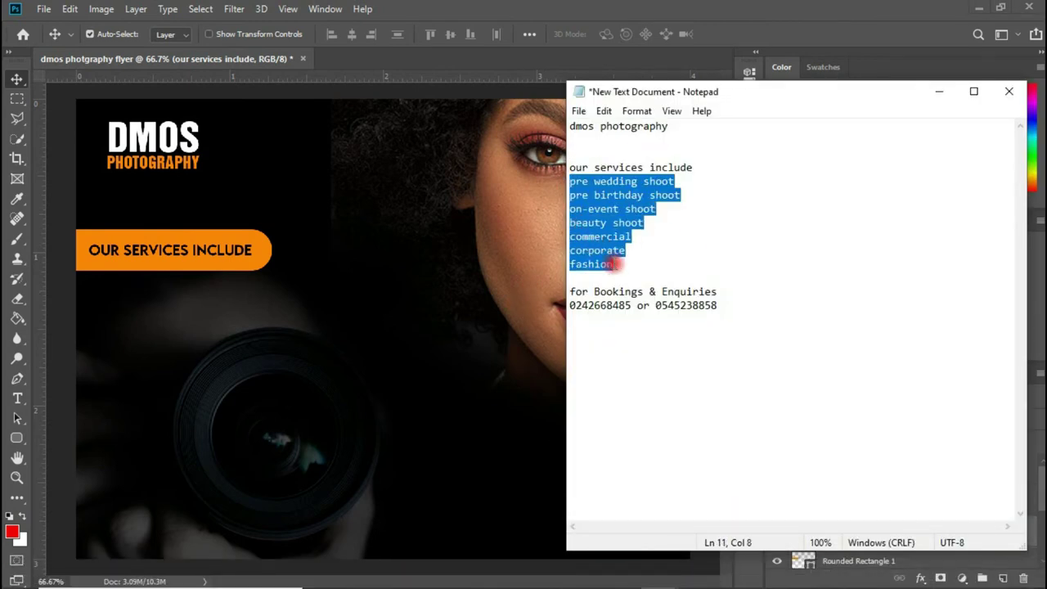
left_click(215, 358)
left_click(17, 398)
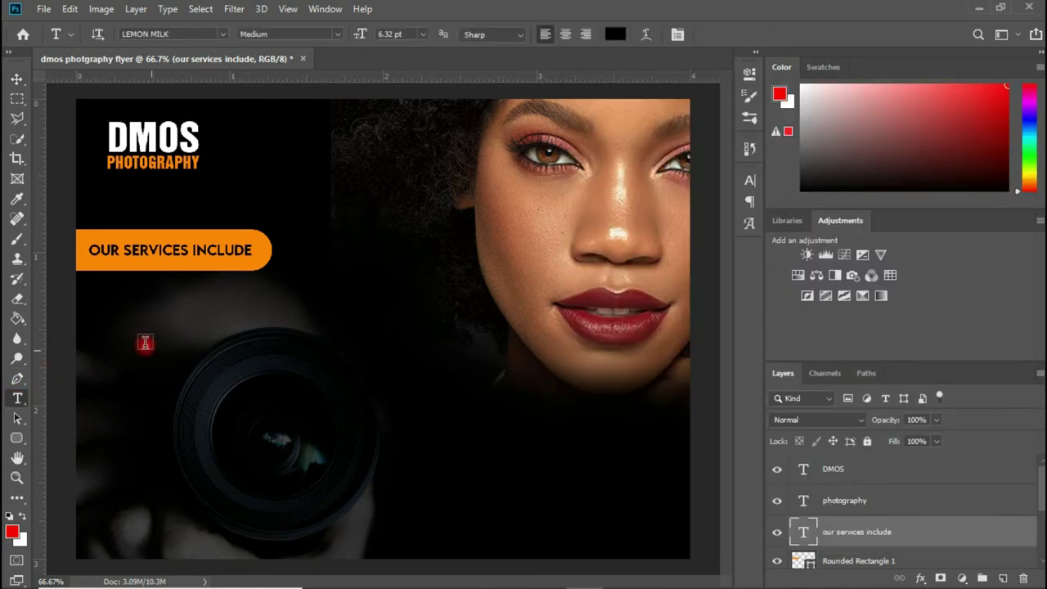
- Paste the service list as a new text layer and colour it white (ffffff)
left_click(133, 334)
key("ctrl+v")
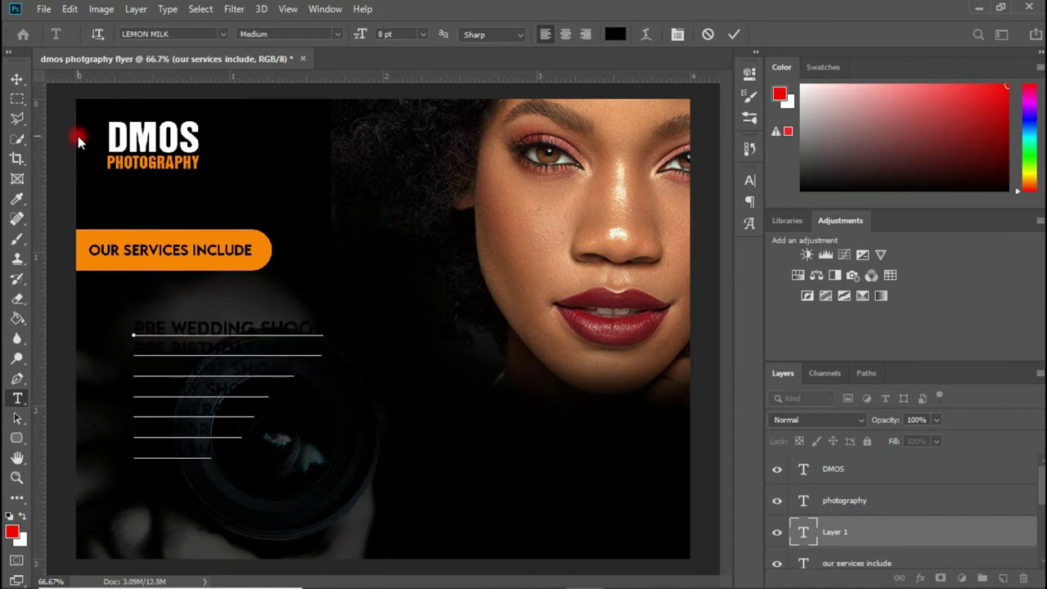
left_click(16, 79)
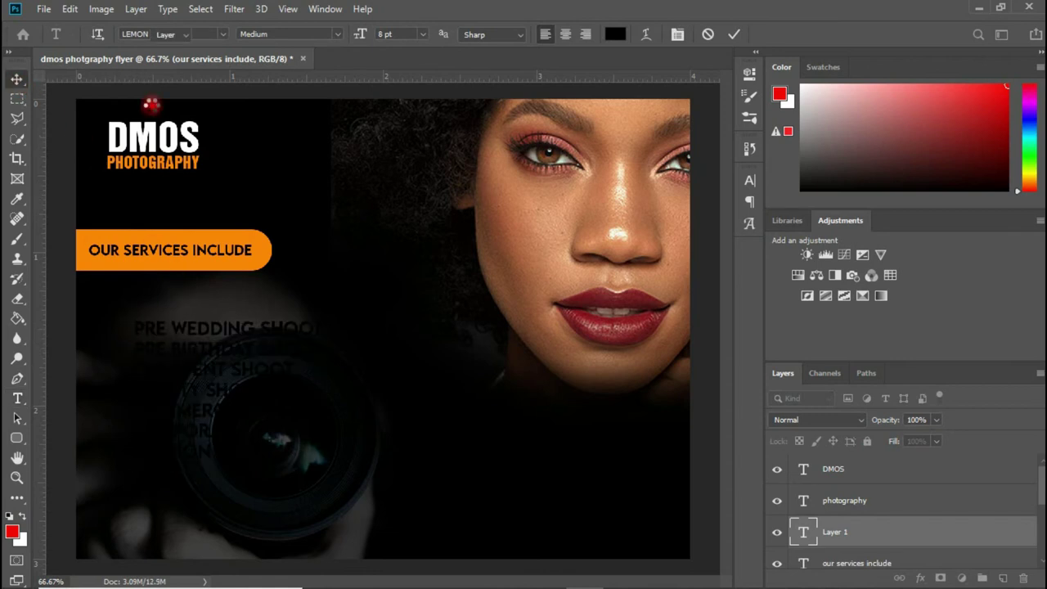
left_click(749, 180)
left_click(720, 274)
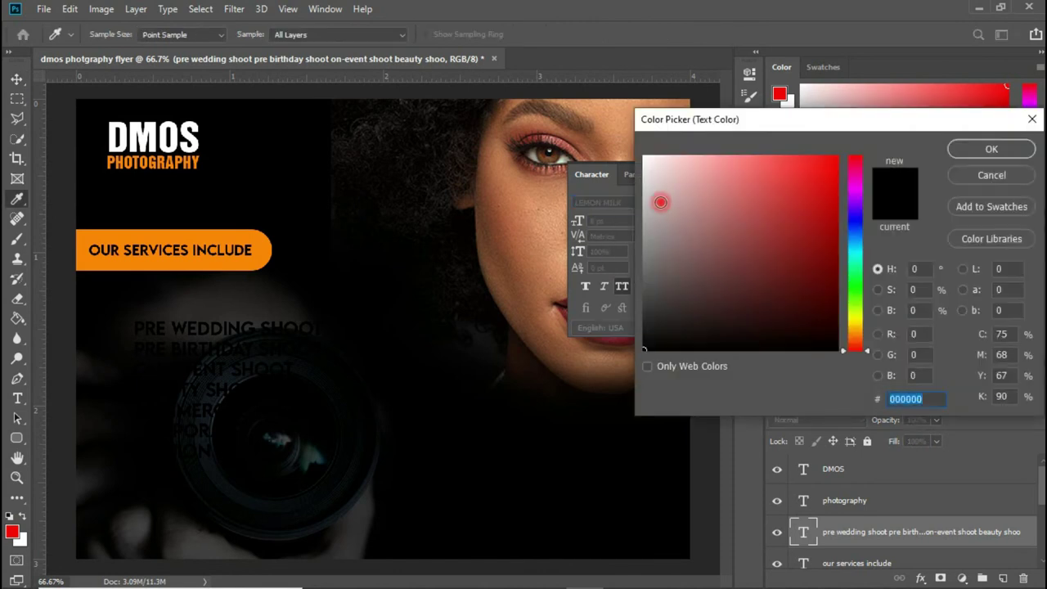
type("ffffff")
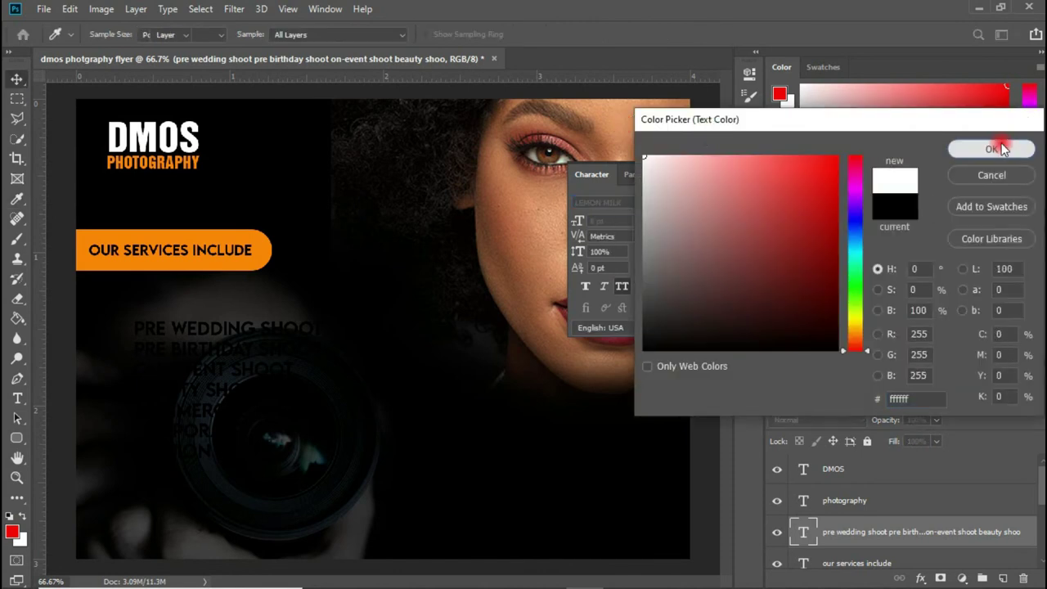
left_click(999, 148)
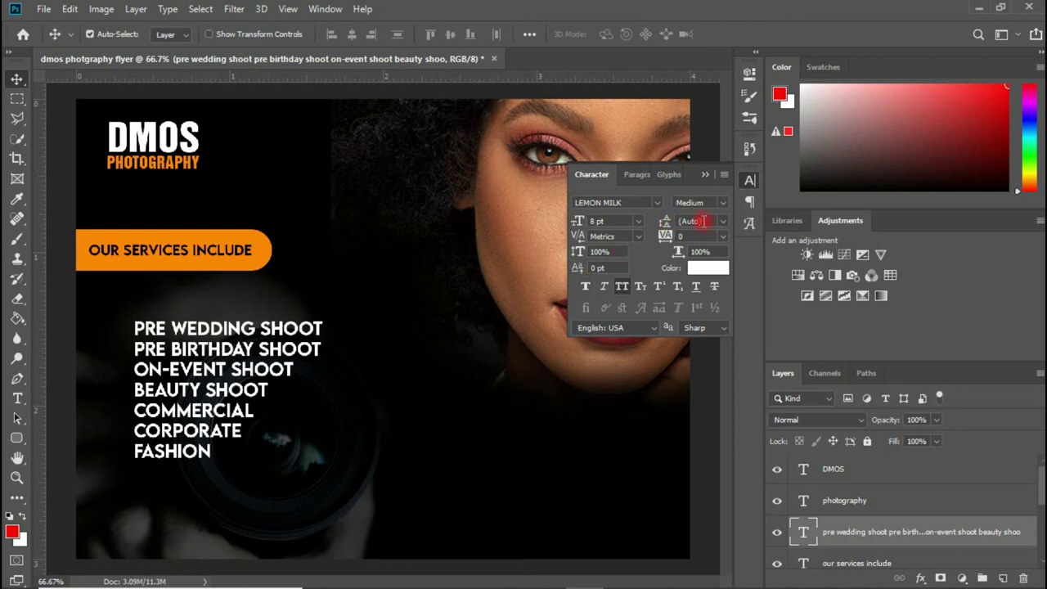
- Set the service list to the Regular style and move it up and left under the banner
left_click(722, 203)
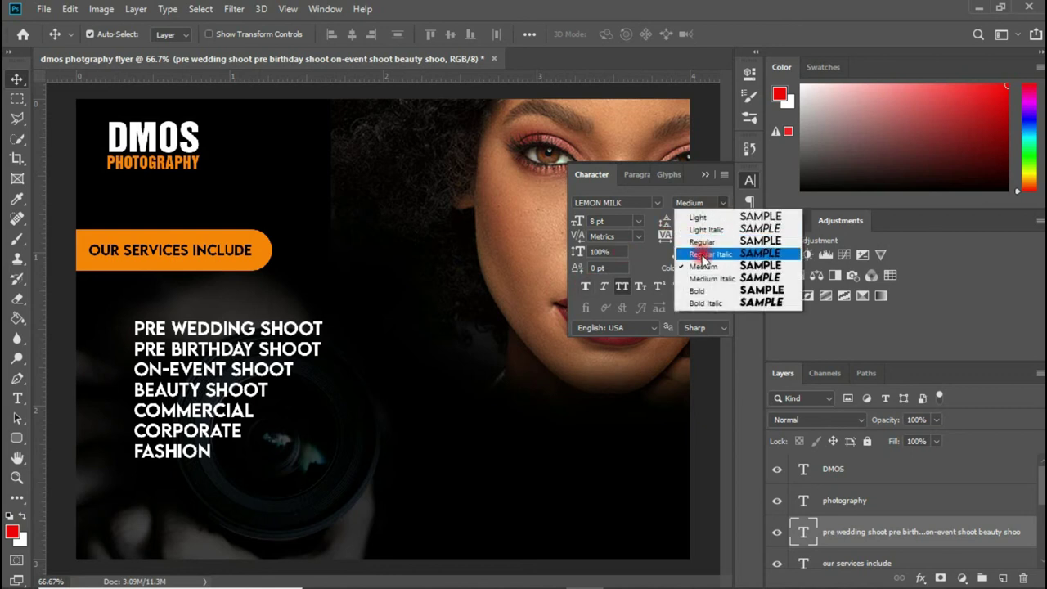
left_click(704, 242)
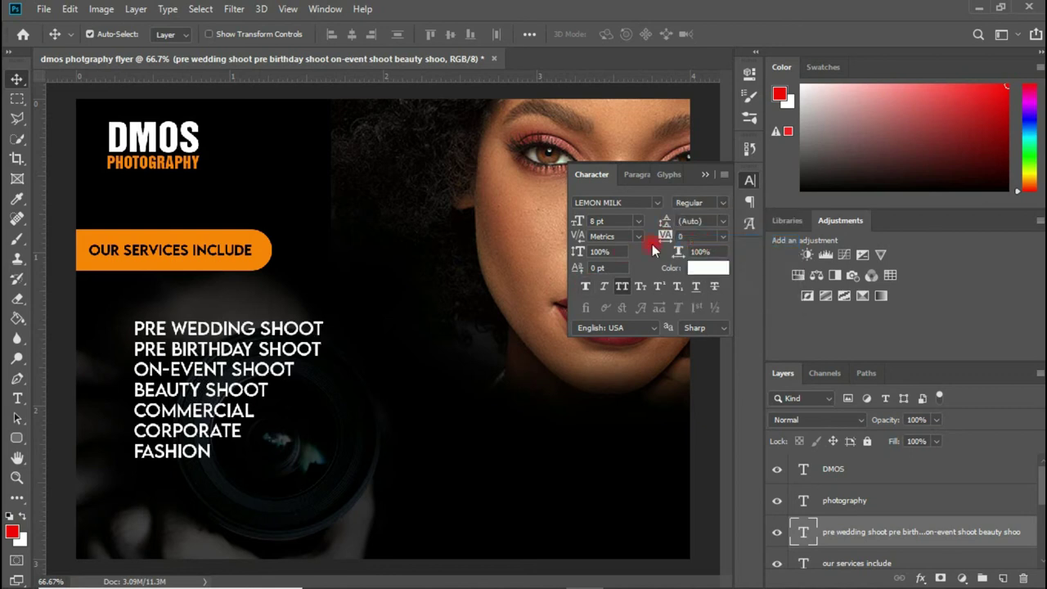
left_click(704, 175)
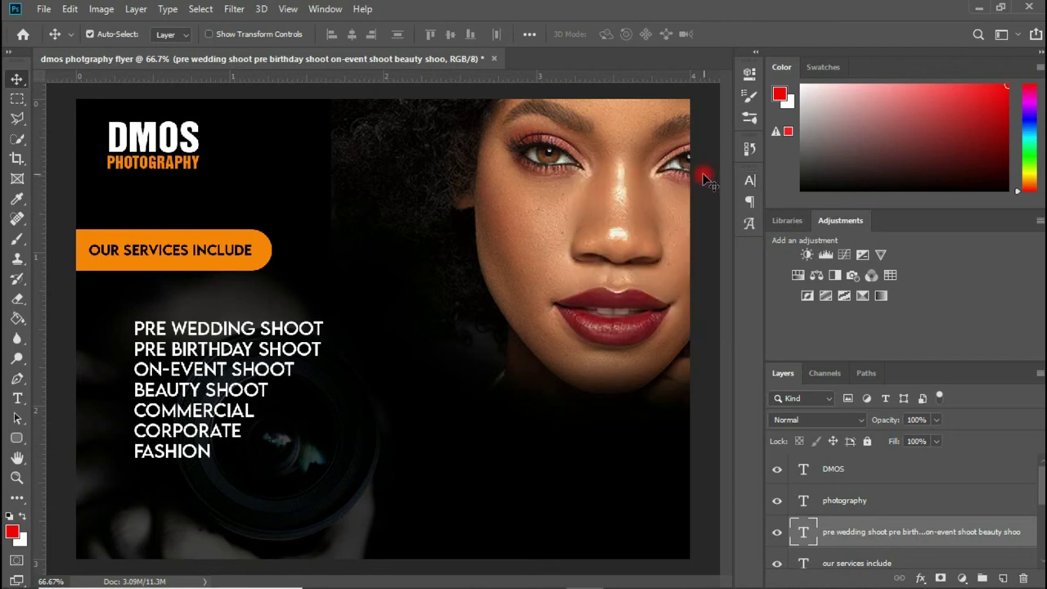
left_click_drag(229, 329, 211, 303)
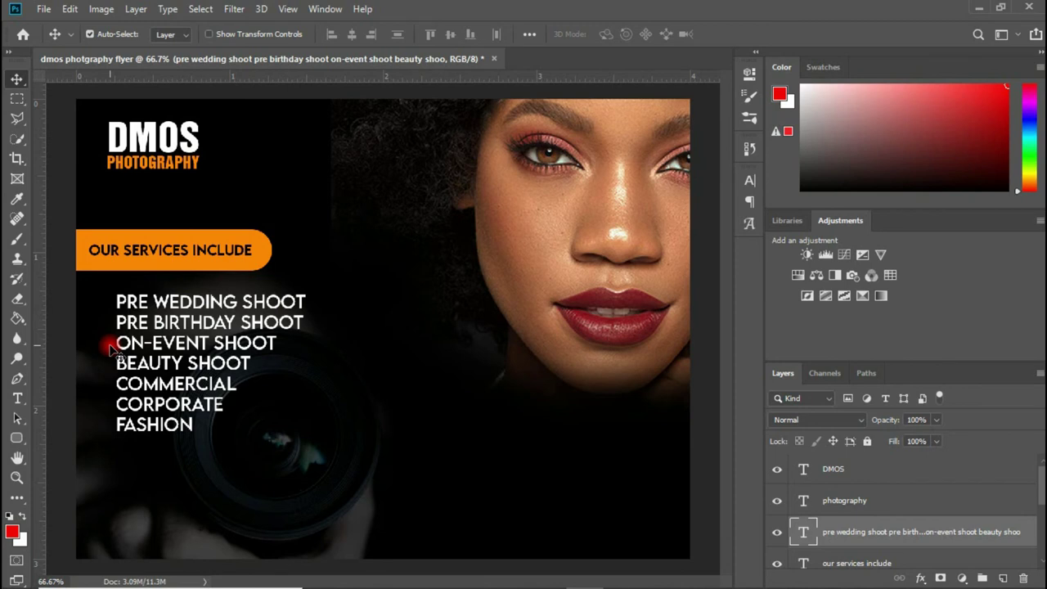
right_click(18, 439)
left_click(49, 468)
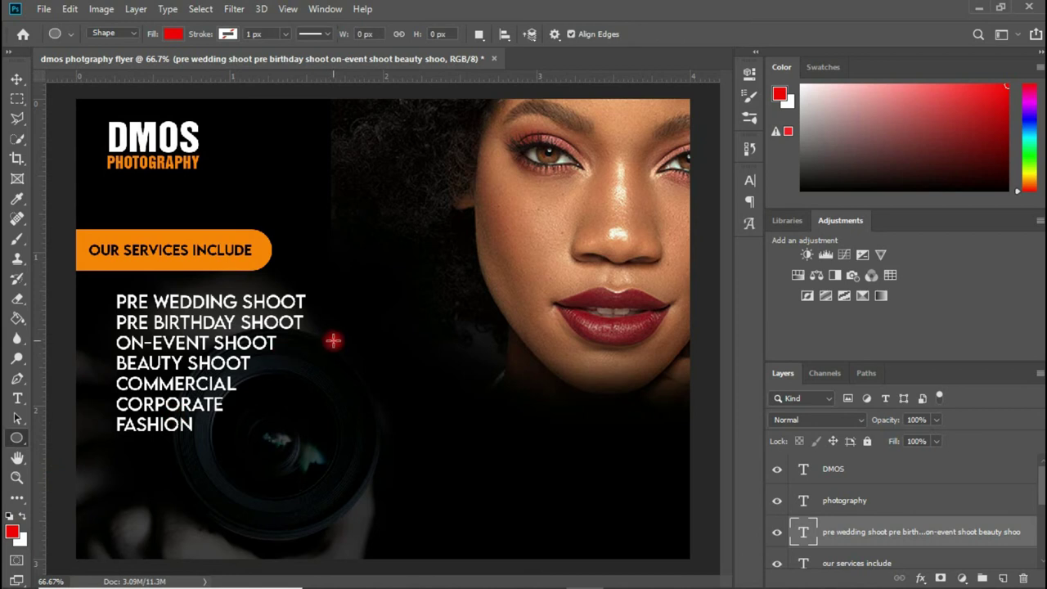
- Draw a small red circle and place it left of PRE WEDDING SHOOT as the first bullet
left_click_drag(332, 341, 340, 349)
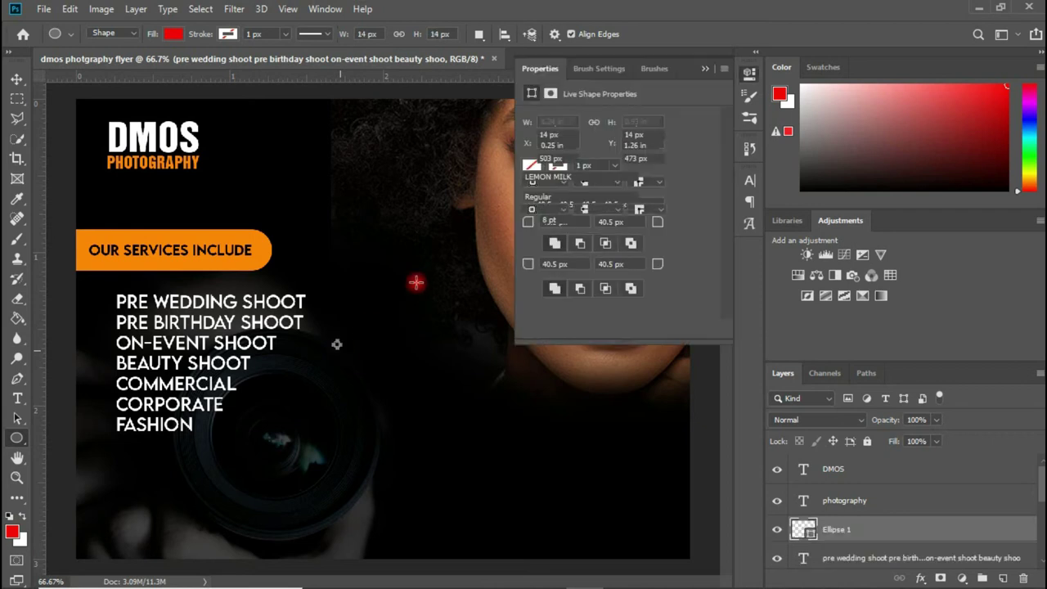
left_click(16, 79)
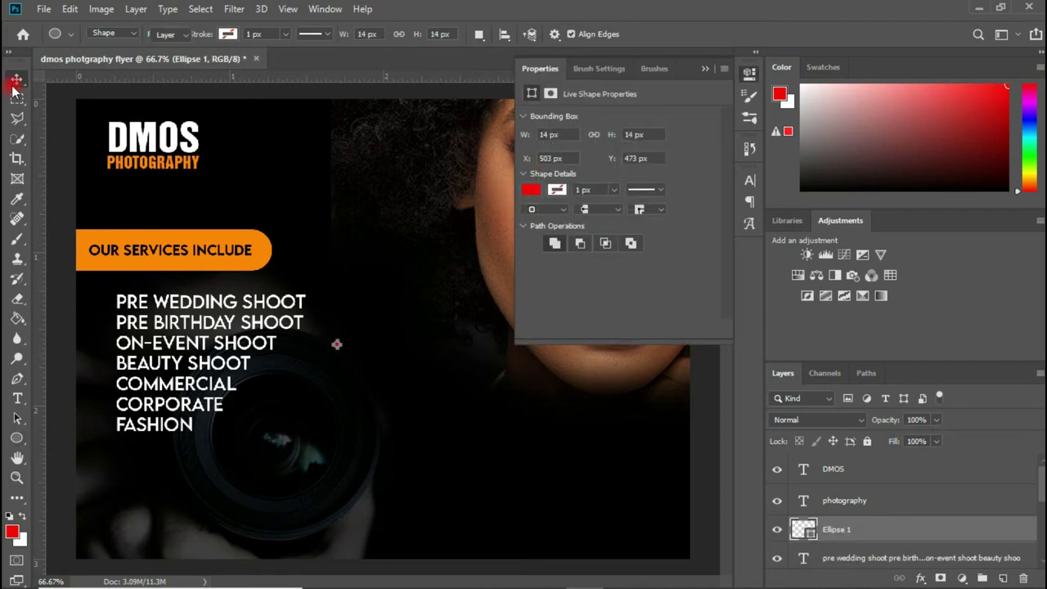
left_click_drag(339, 350, 113, 304)
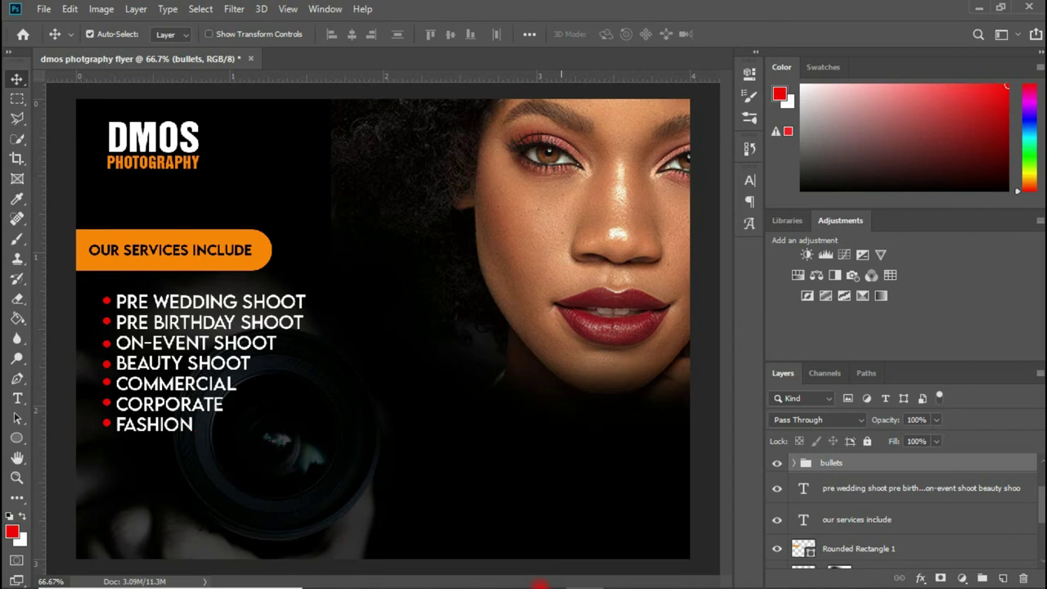
- Alt-drag a copy of the orange Rounded Rectangle 1 banner down toward the flyer's bottom centre
left_click(659, 573)
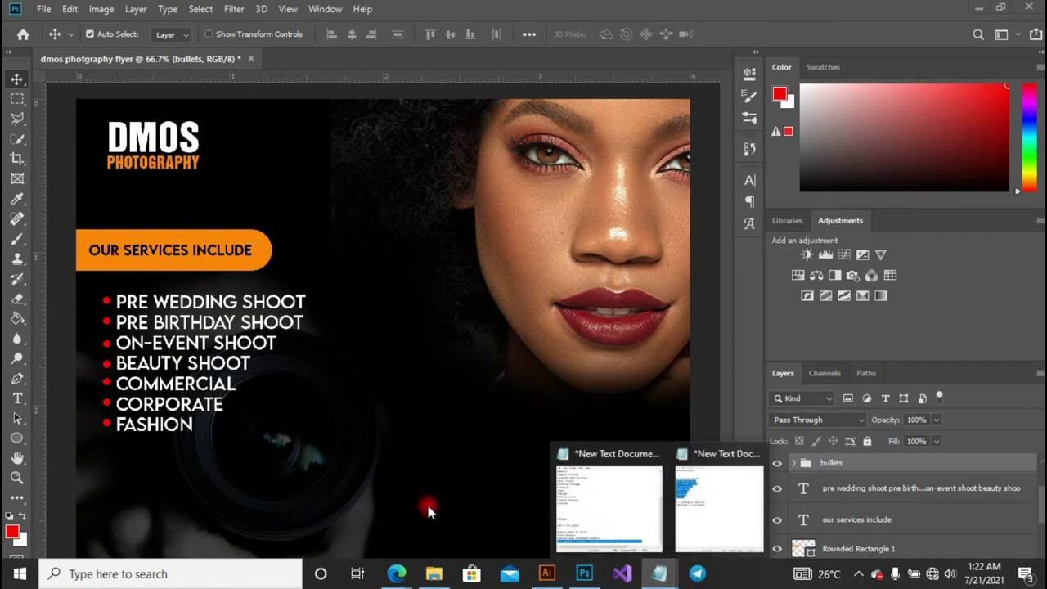
left_click(281, 479)
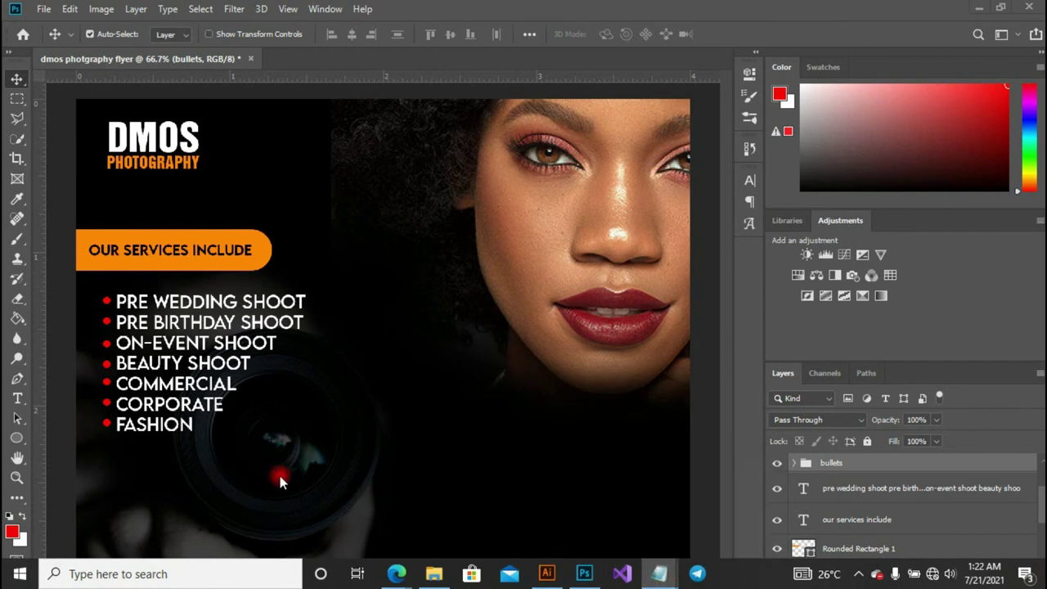
left_click(255, 263)
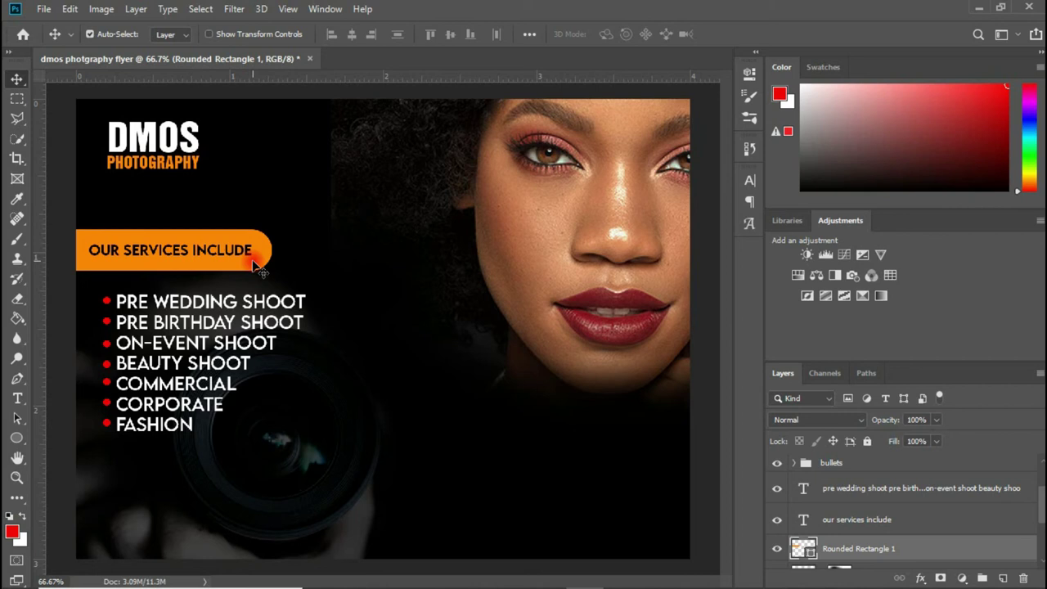
left_click_drag(254, 263, 477, 526)
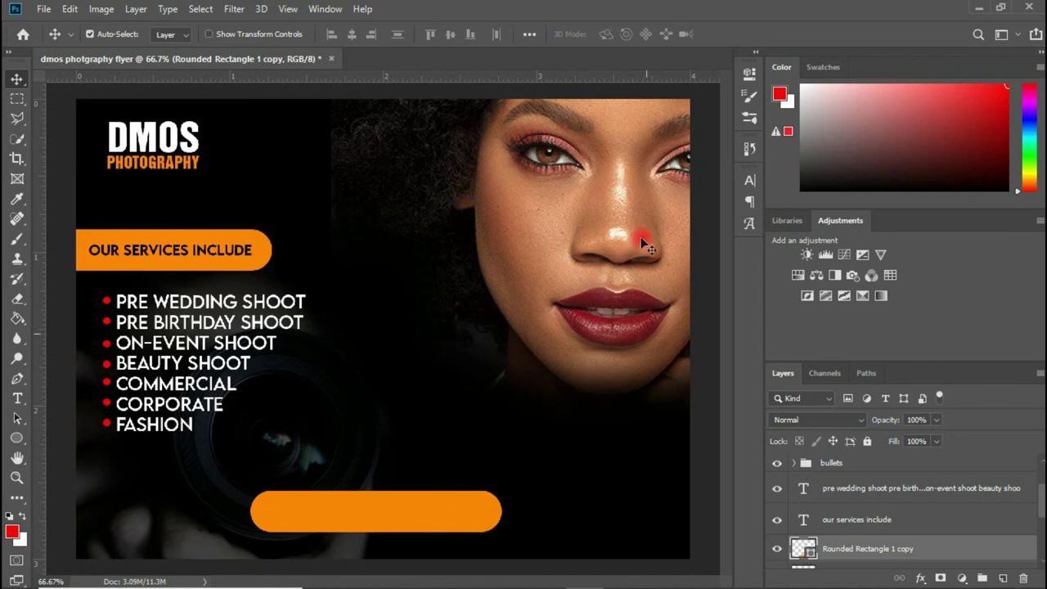
- Set all corner radii of the copied banner to 0 px for square corners
left_click(749, 73)
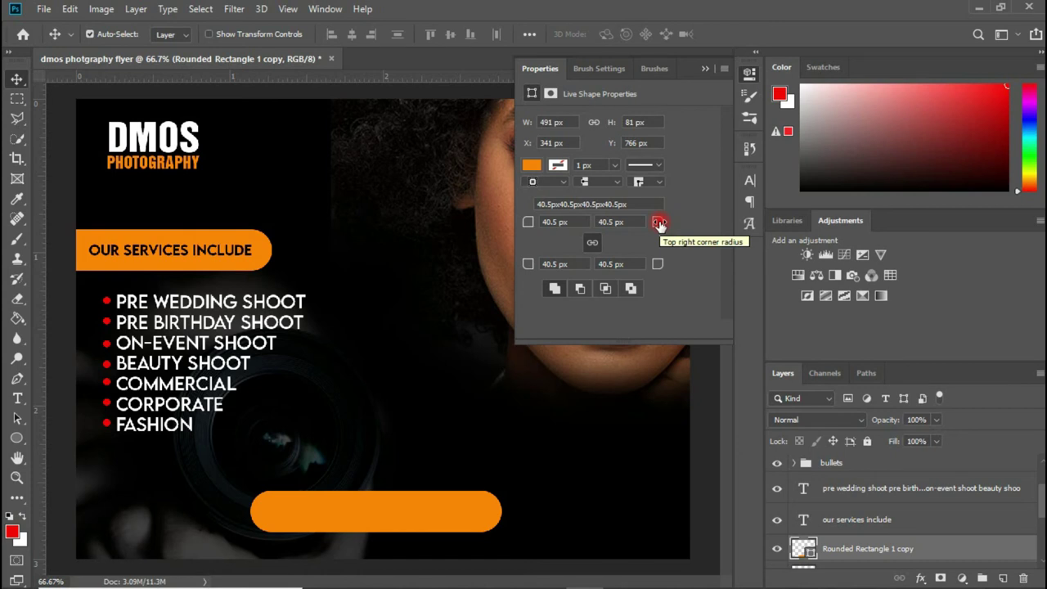
left_click_drag(660, 223, 505, 238)
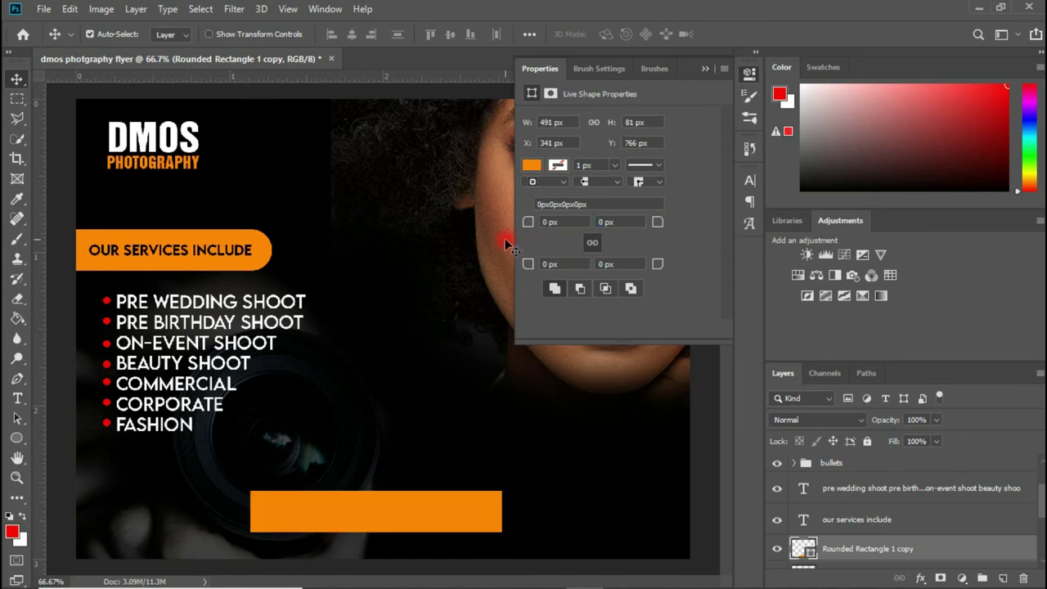
left_click_drag(400, 509, 391, 507)
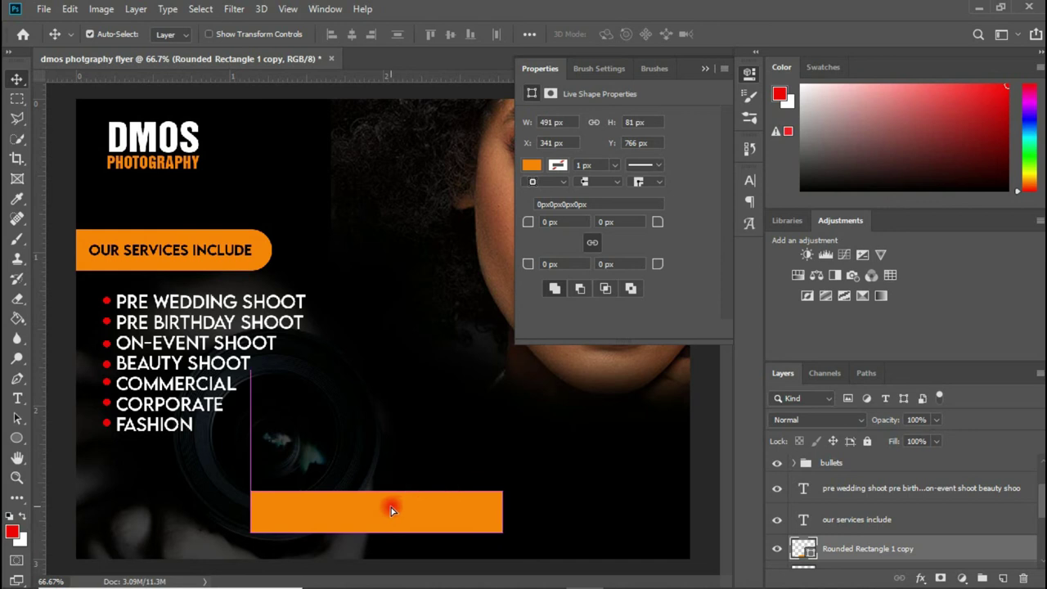
left_click(705, 68)
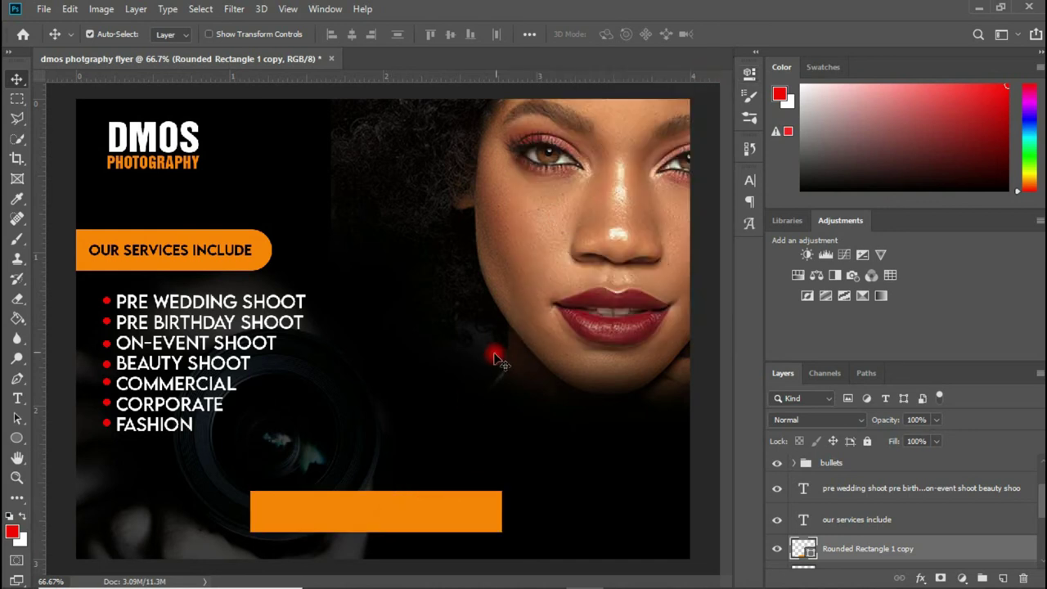
- Widen the orange bar to about 175% and position it along the flyer's lower-left edge
key("ctrl+t")
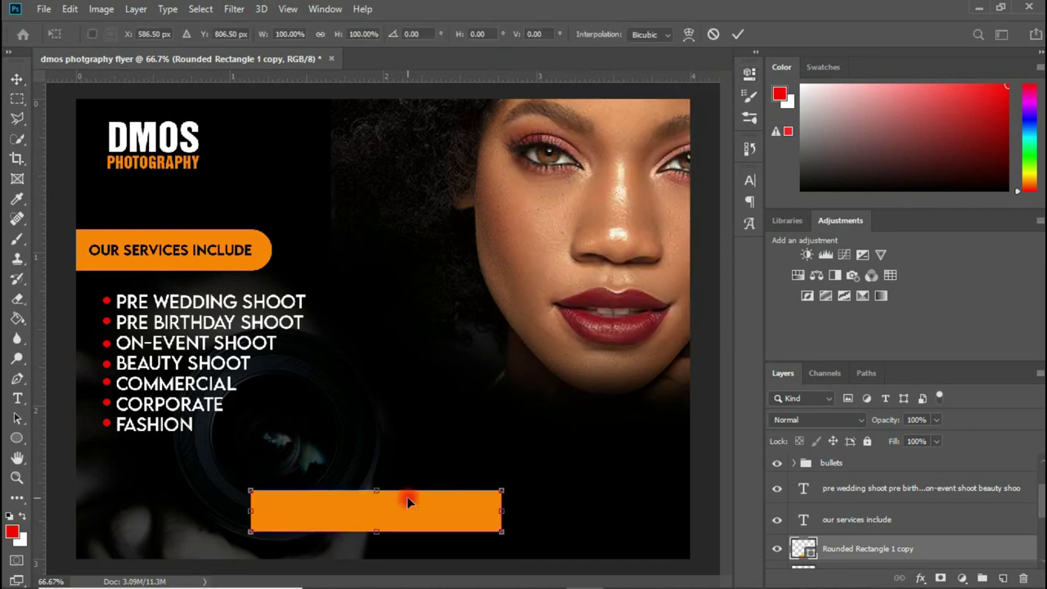
mouse_move(504, 511)
left_mouse_down()
mouse_move(565, 502)
mouse_move(365, 496)
mouse_move(508, 506)
left_mouse_up()
left_click_drag(433, 498, 433, 503)
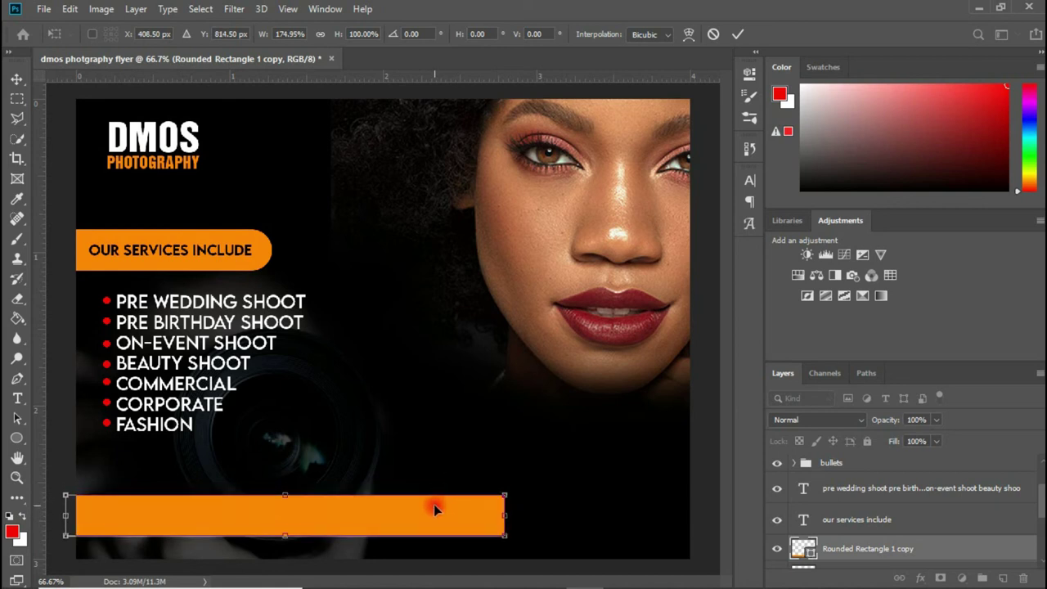
key("Return")
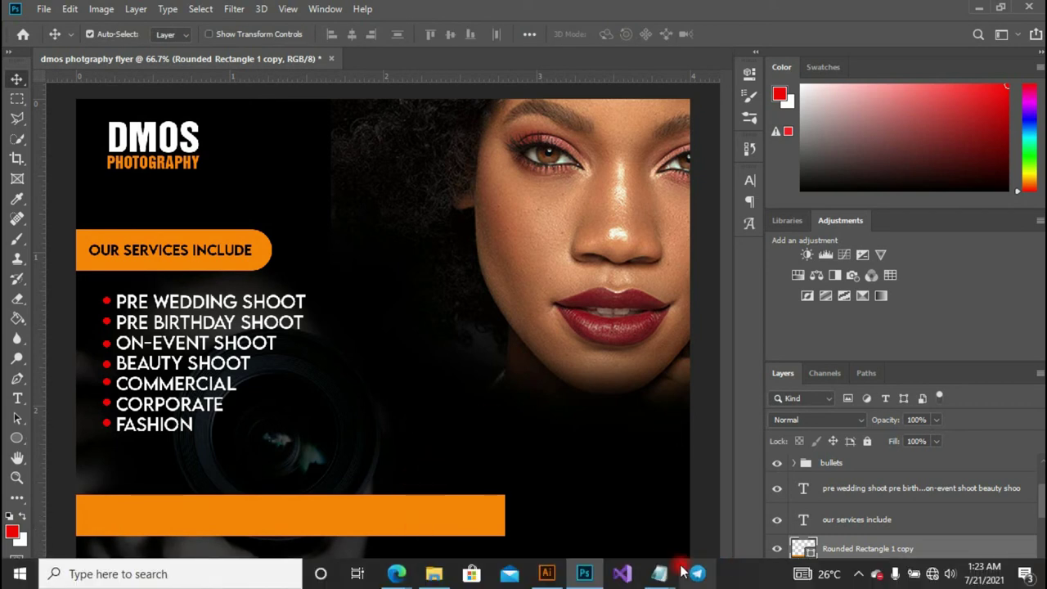
- Copy the FOR BOOKINGS & ENQUIRIES line from Notepad and paste it as new text above the bar
mouse_move(659, 574)
left_click(692, 518)
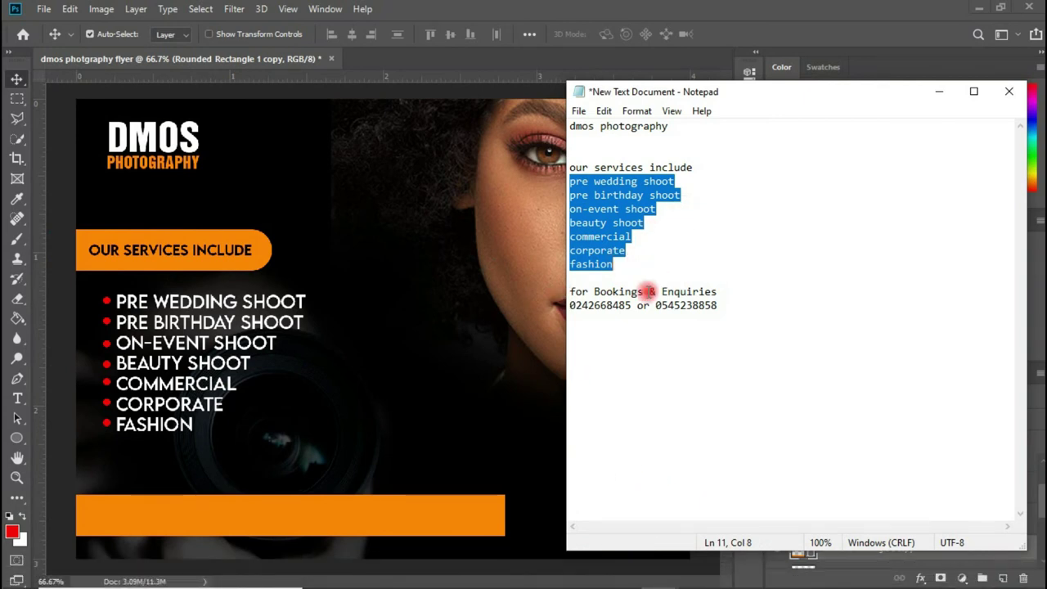
left_click_drag(571, 291, 721, 287)
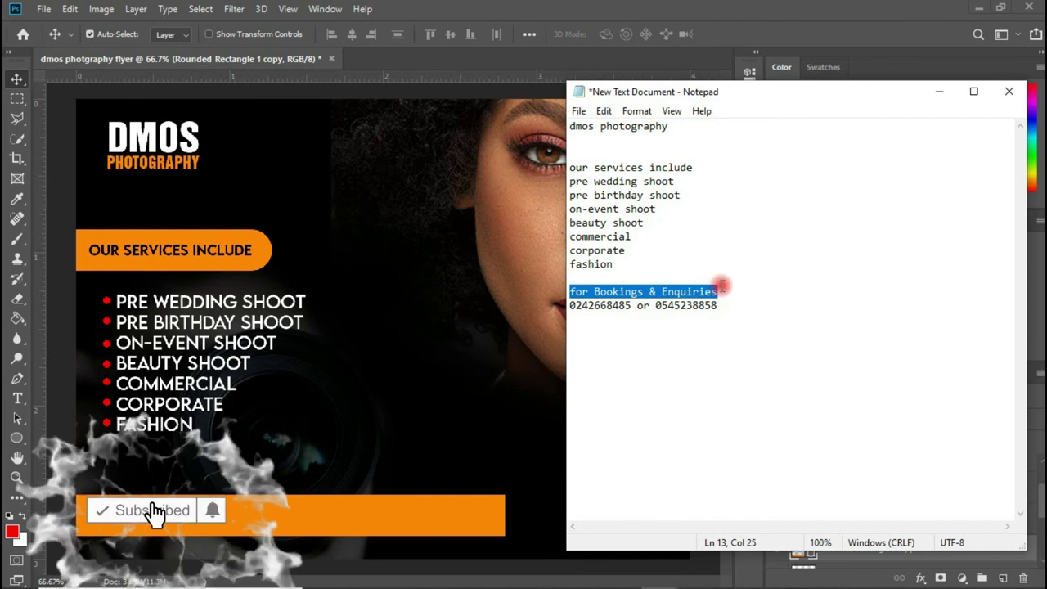
left_click(17, 398)
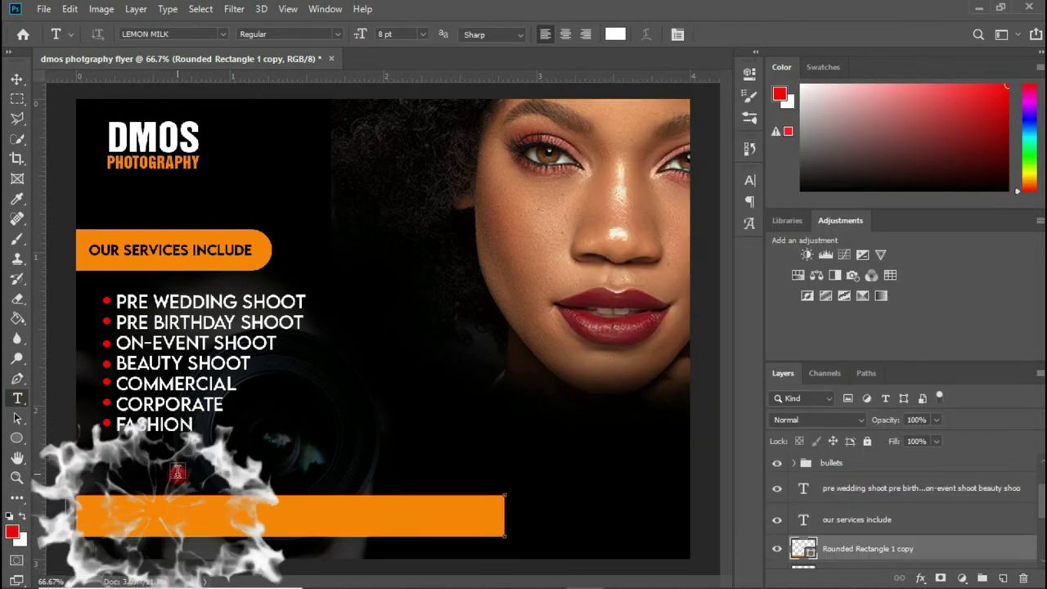
left_click(177, 473)
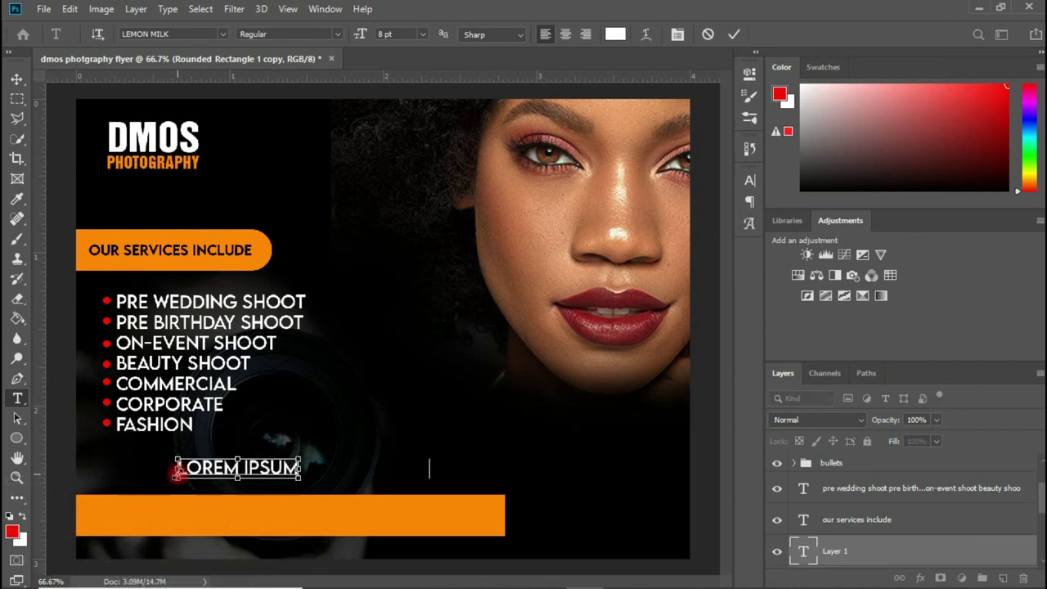
type("FOR BOOKINGS & ENQUIRIES")
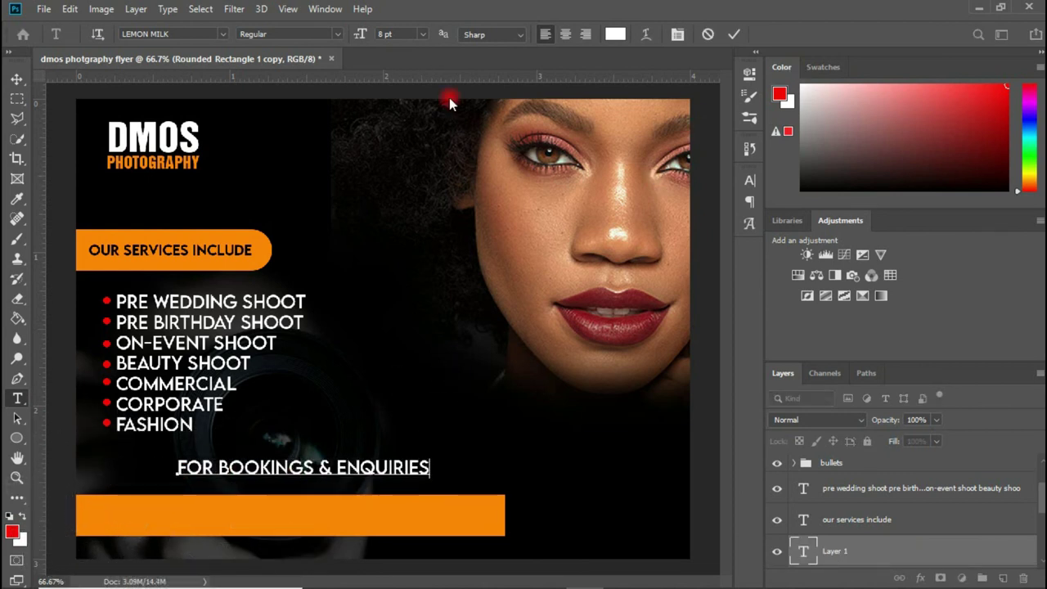
left_click(14, 80)
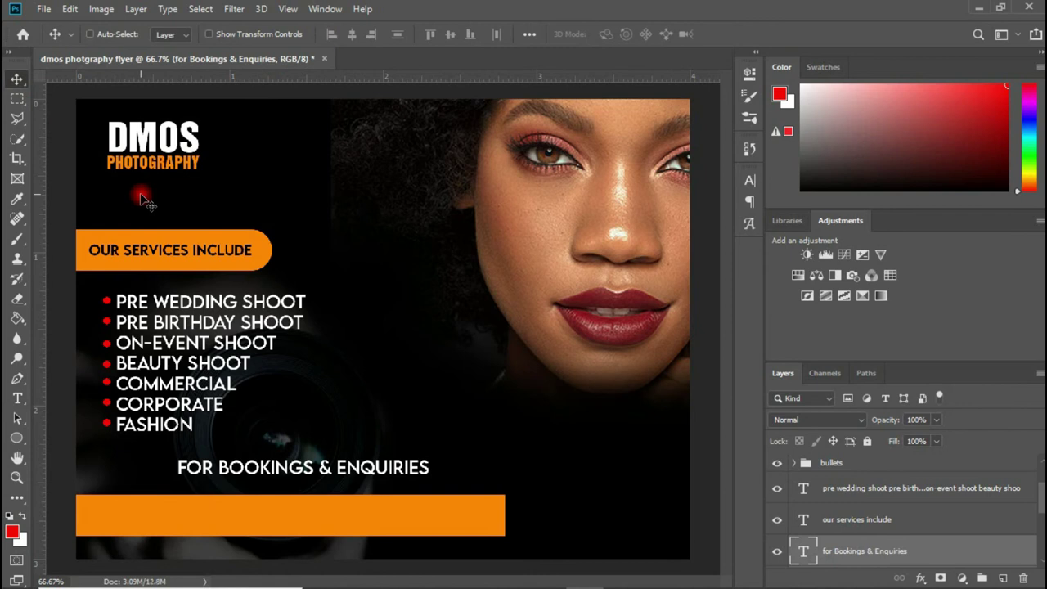
- Scale the FOR BOOKINGS & ENQUIRIES text down to about 63% just above the orange bar
key("ctrl+t")
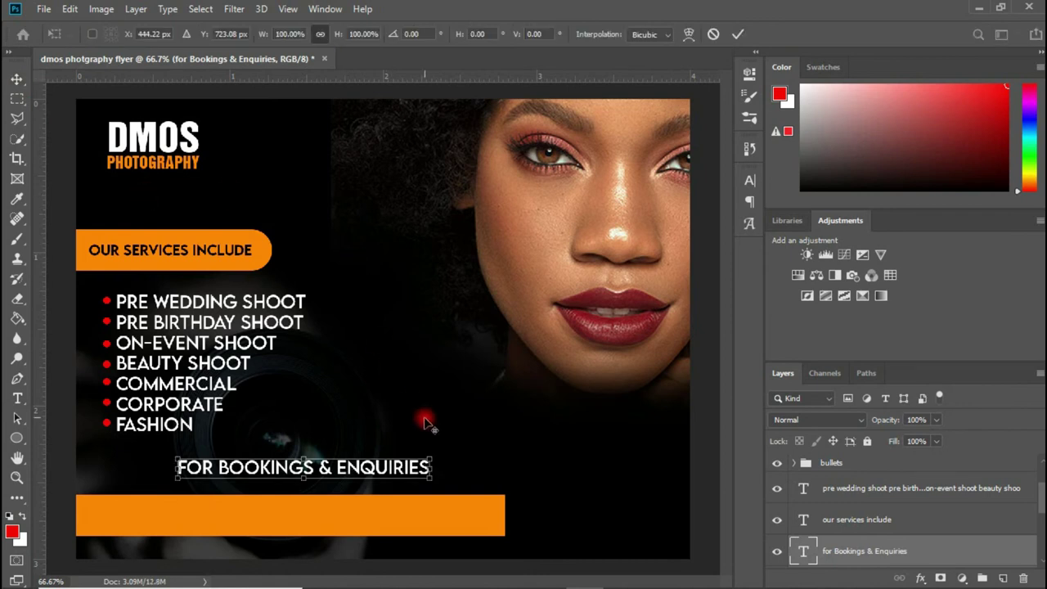
left_click_drag(431, 467, 227, 490)
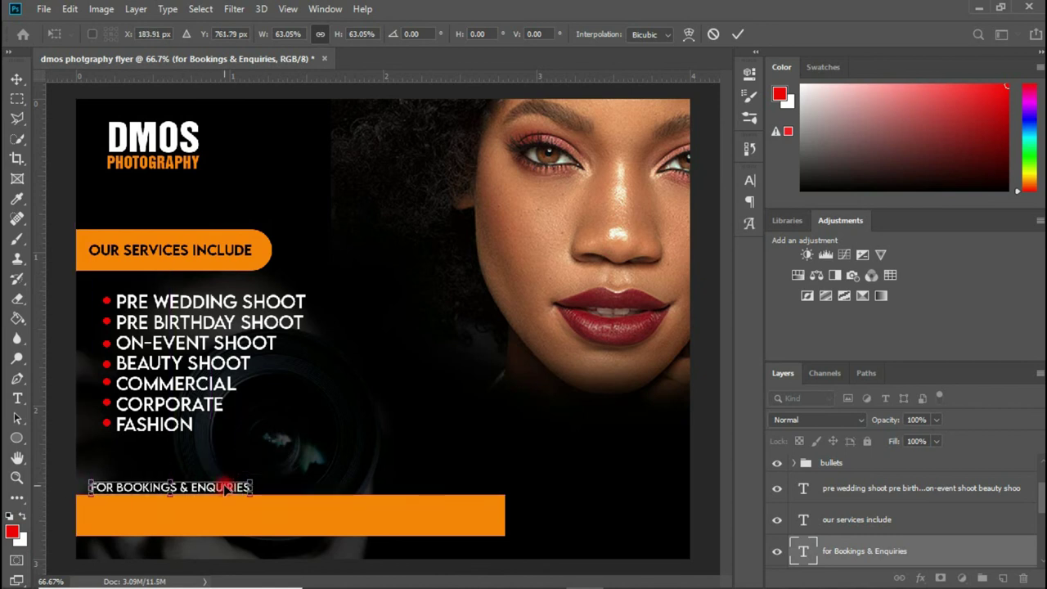
key("Return")
mouse_move(456, 576)
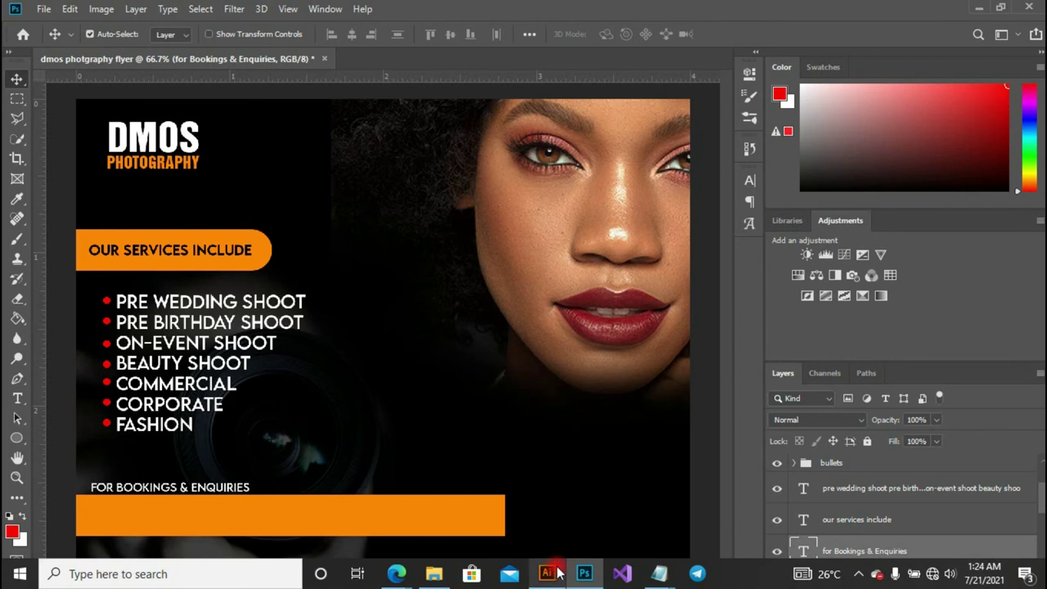
- Copy the phone-number line from Notepad and paste it as a new text layer on the flyer
mouse_move(666, 576)
left_click(703, 507)
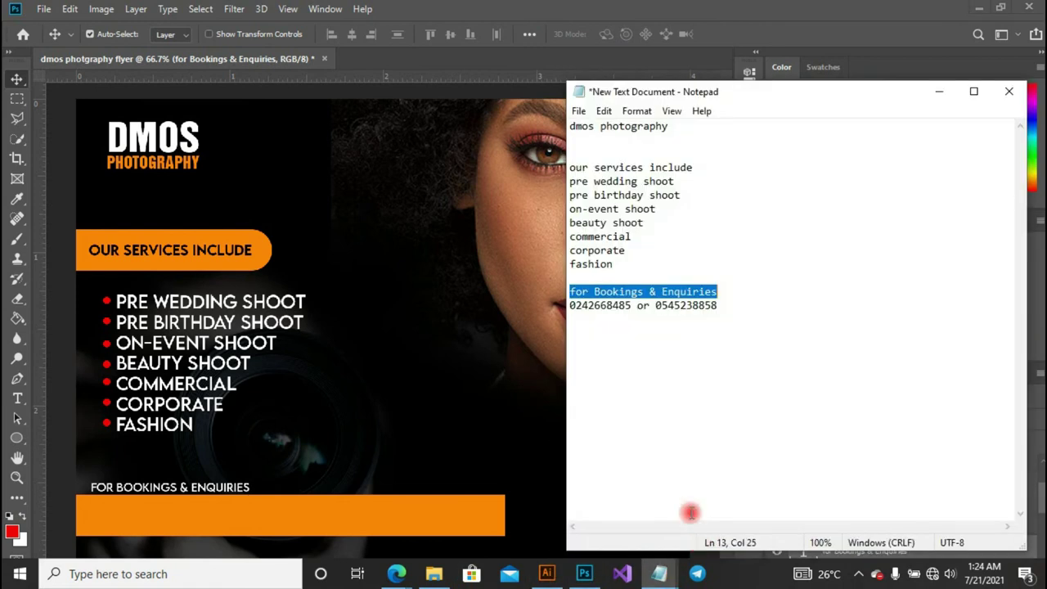
left_click_drag(718, 305, 574, 306)
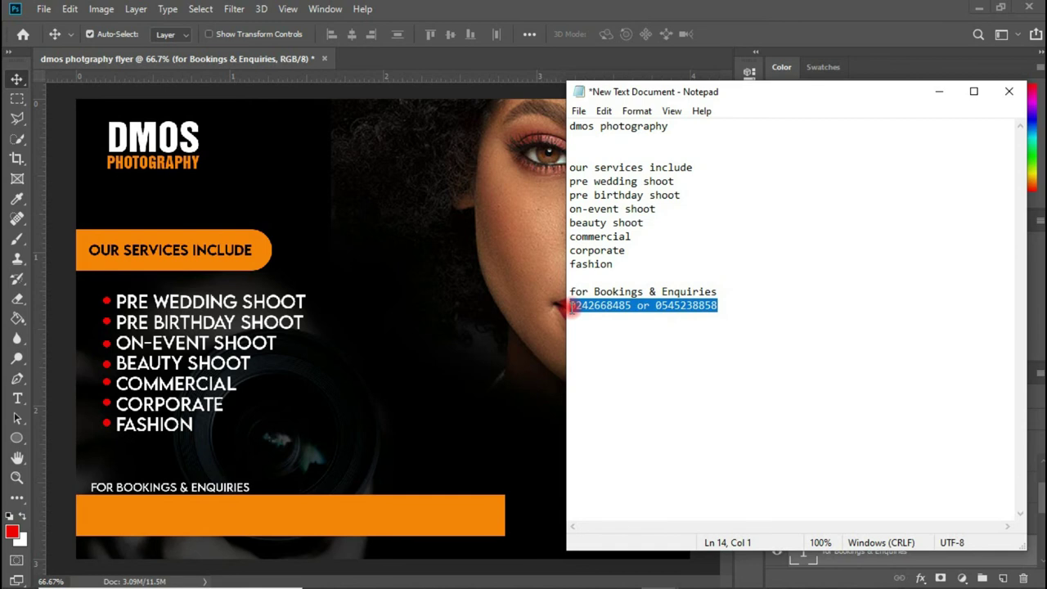
left_click(326, 419)
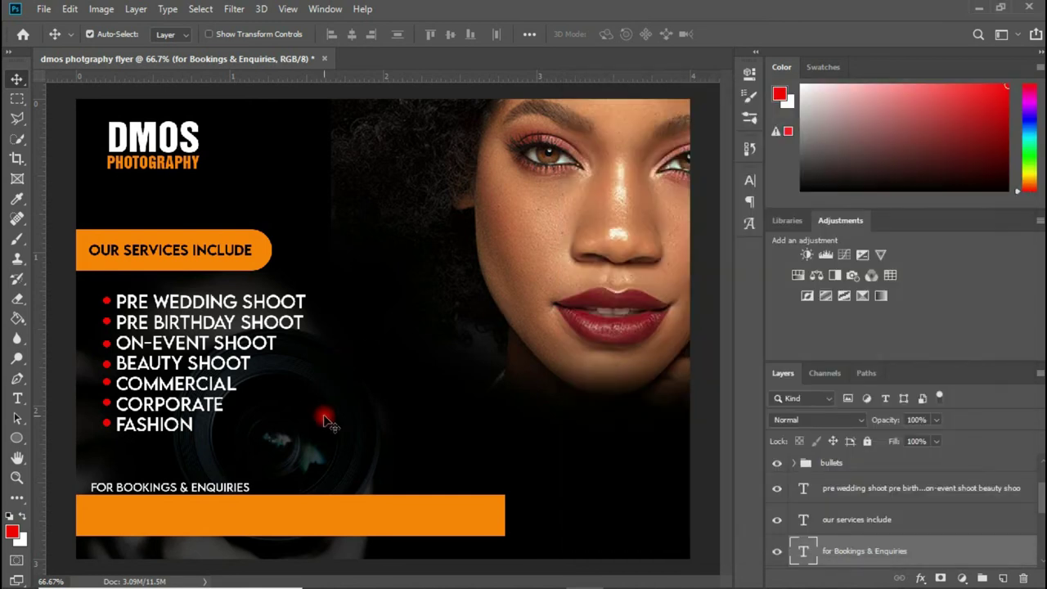
left_click(17, 399)
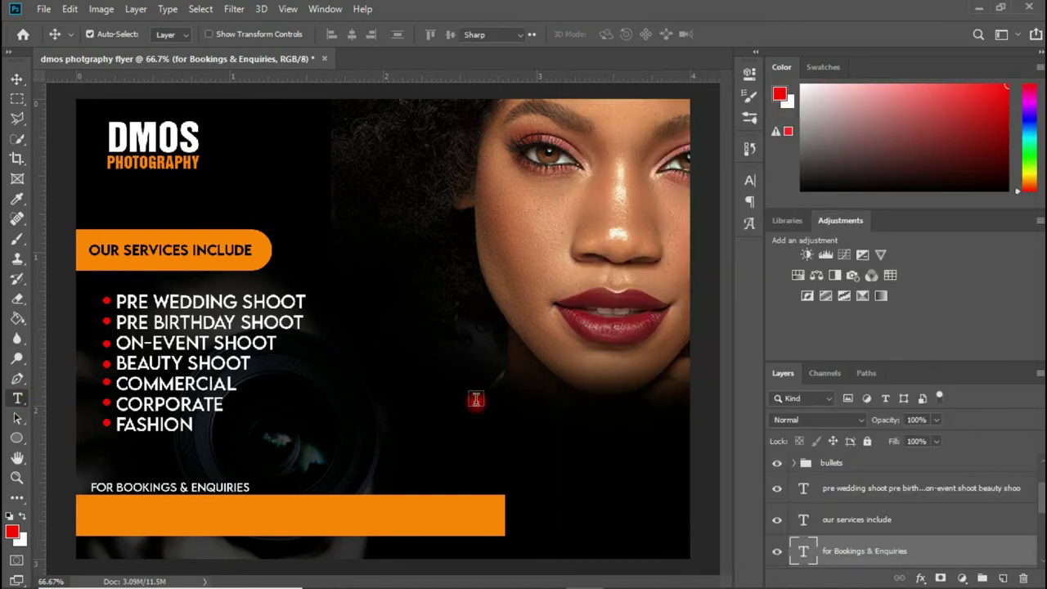
left_click(461, 396)
key("ctrl+v")
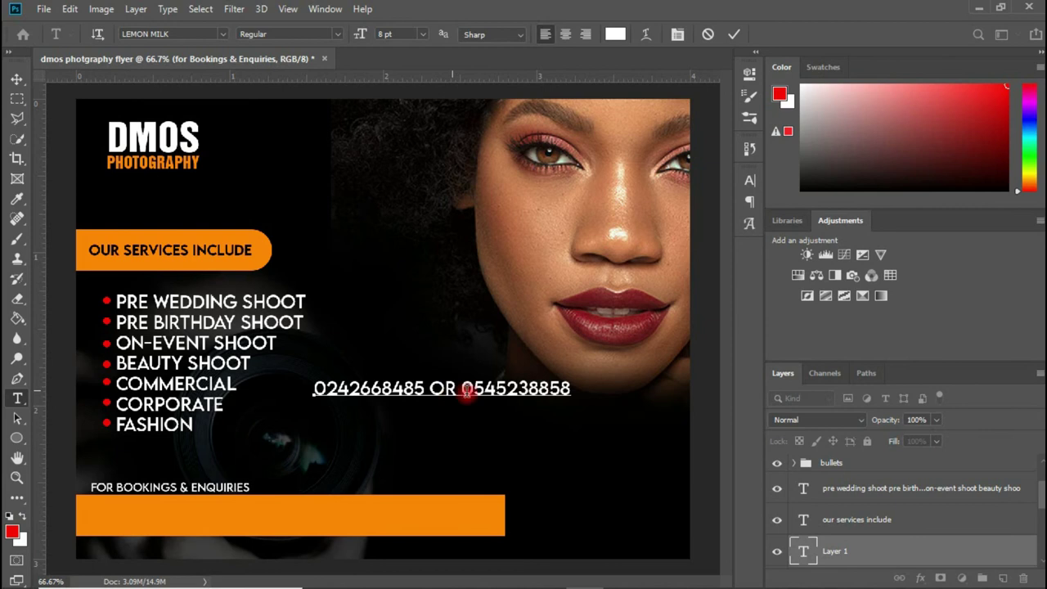
left_click(16, 80)
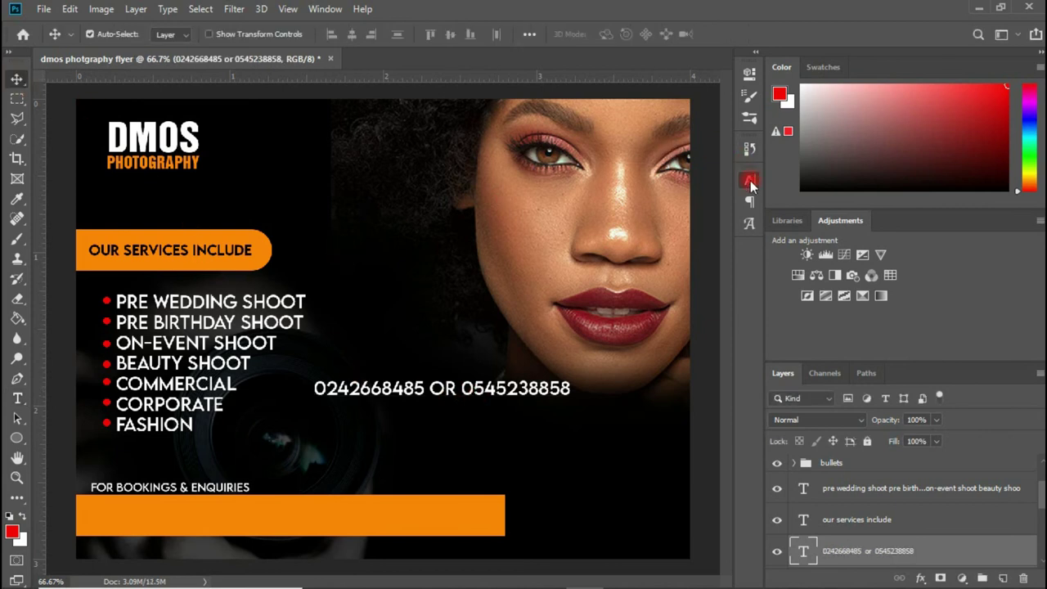
- Set the phone text font to Helvetica Inserat LT Std and replace 'OR' between the numbers with '/'
left_click(749, 180)
left_click(659, 203)
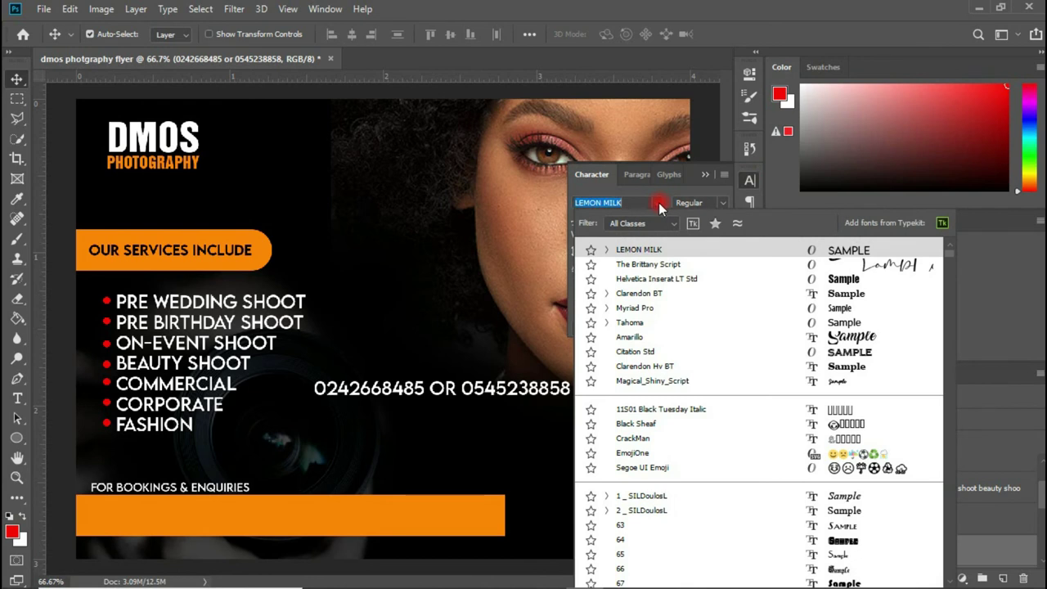
left_click(648, 279)
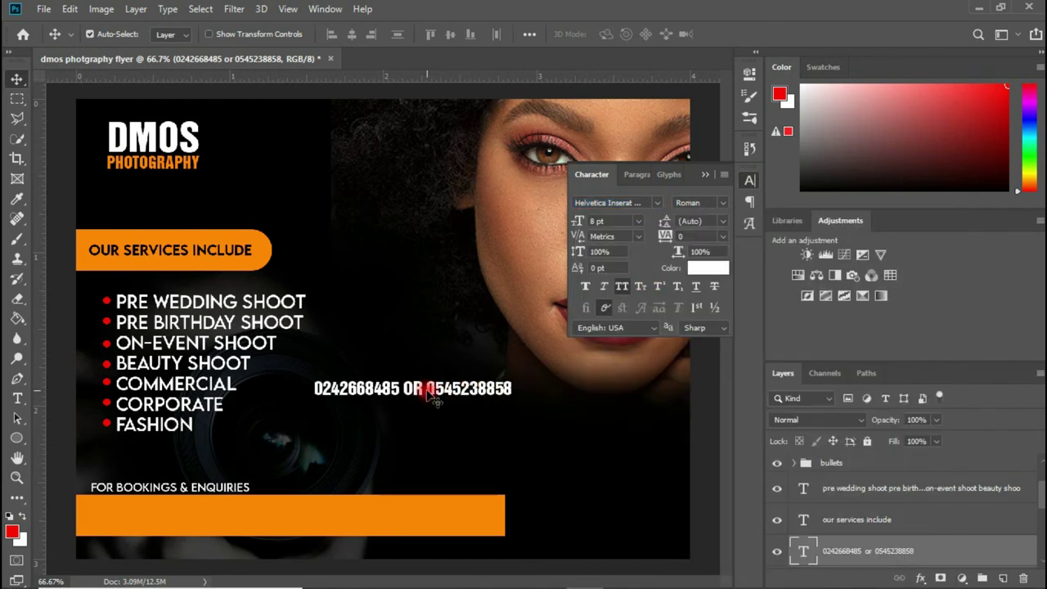
key("t")
left_click_drag(426, 388, 403, 389)
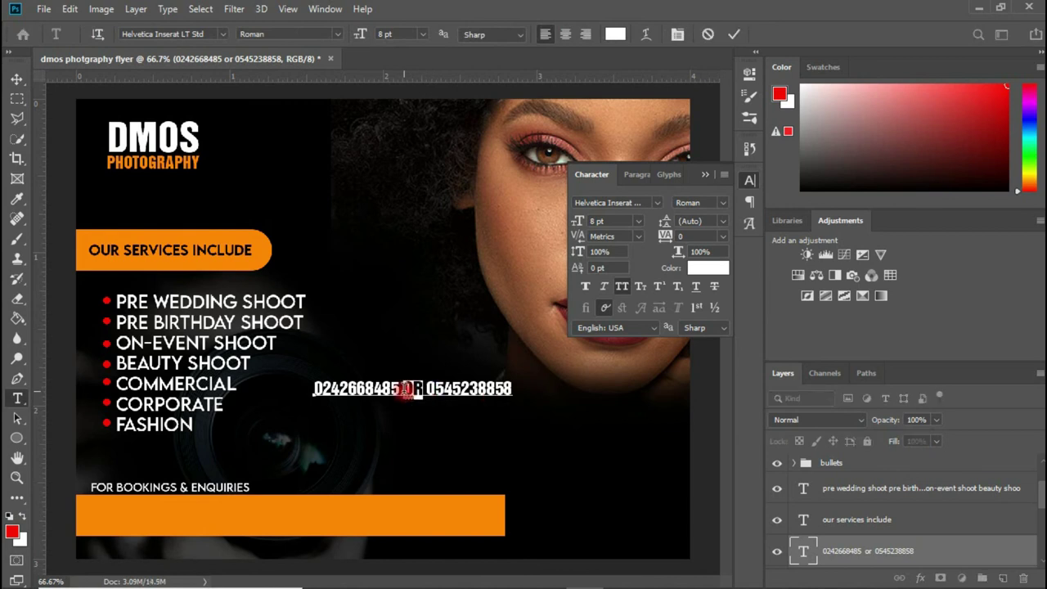
key("BackSpace")
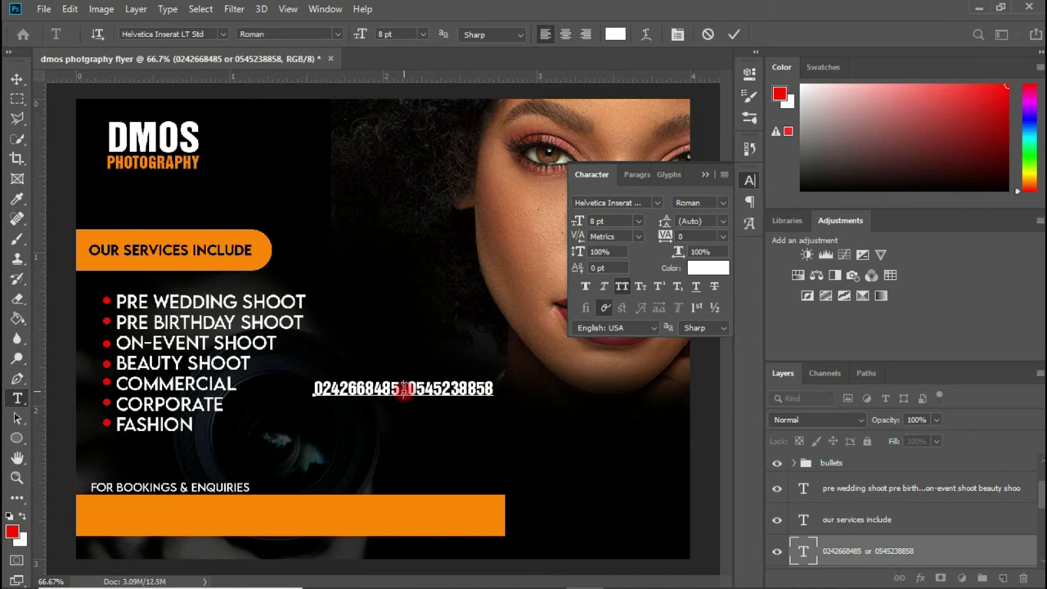
type("/")
- Move the phone-number text down onto the lower orange bar
left_click(704, 174)
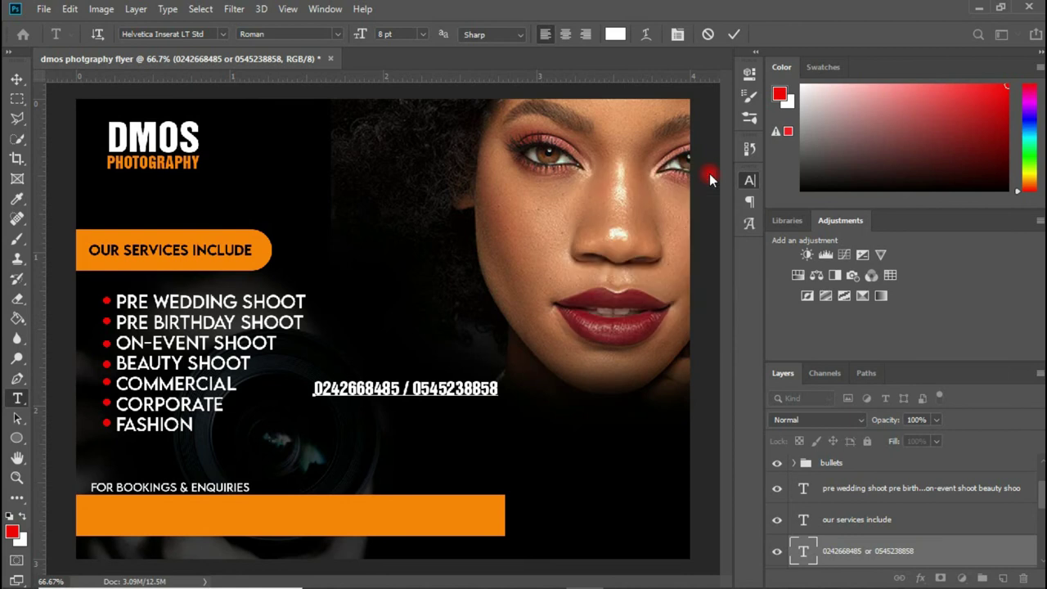
left_click(16, 79)
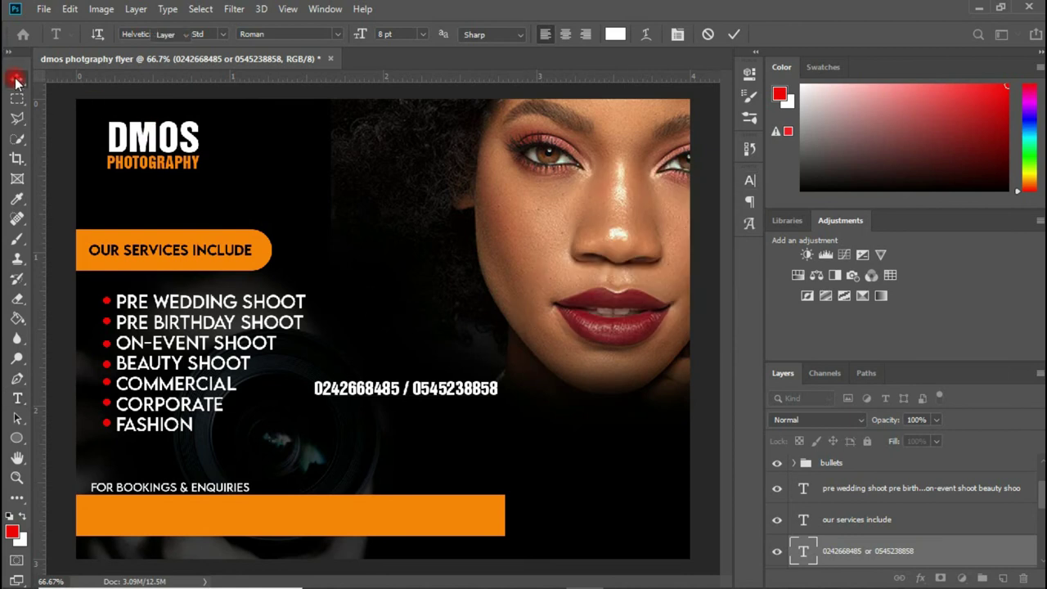
left_click_drag(434, 390, 335, 519)
key("ctrl+t")
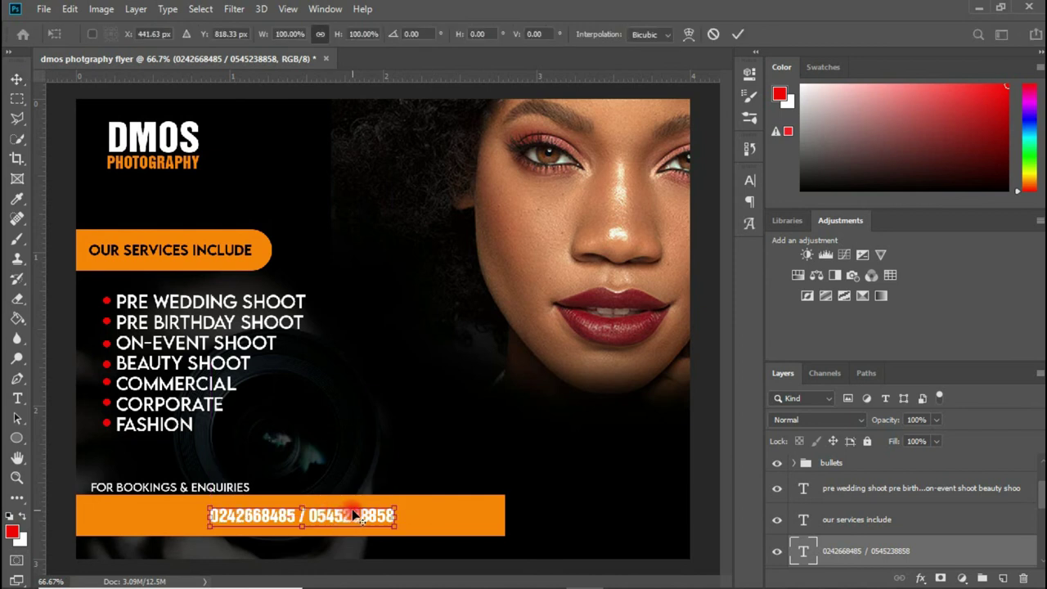
- Enlarge the phone numbers to fill the bar and insert spaces between each number's digit groups
left_click_drag(390, 500, 441, 492)
key("Return")
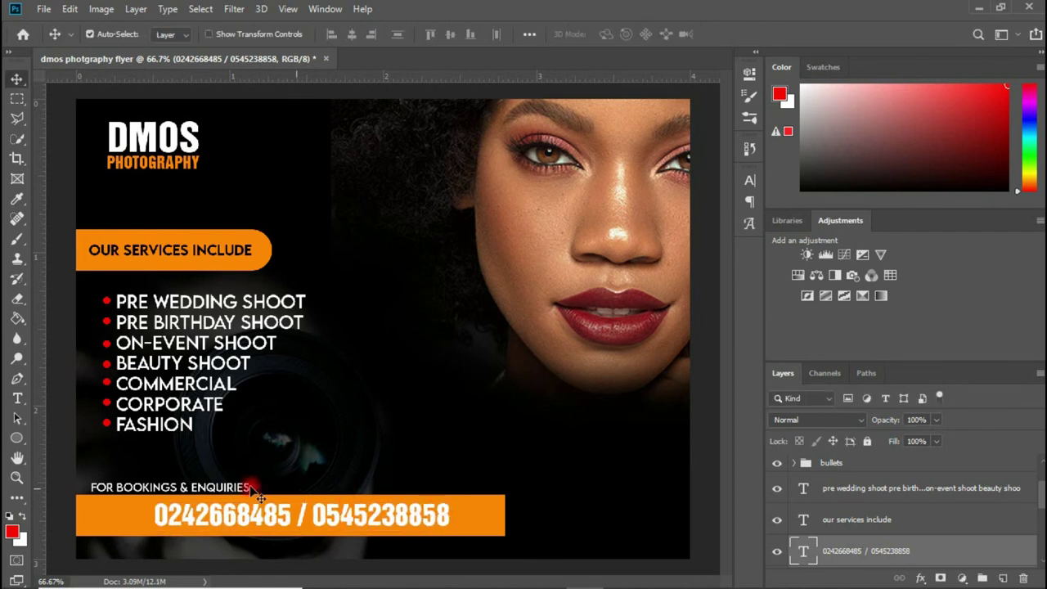
left_click(17, 398)
left_click(200, 513)
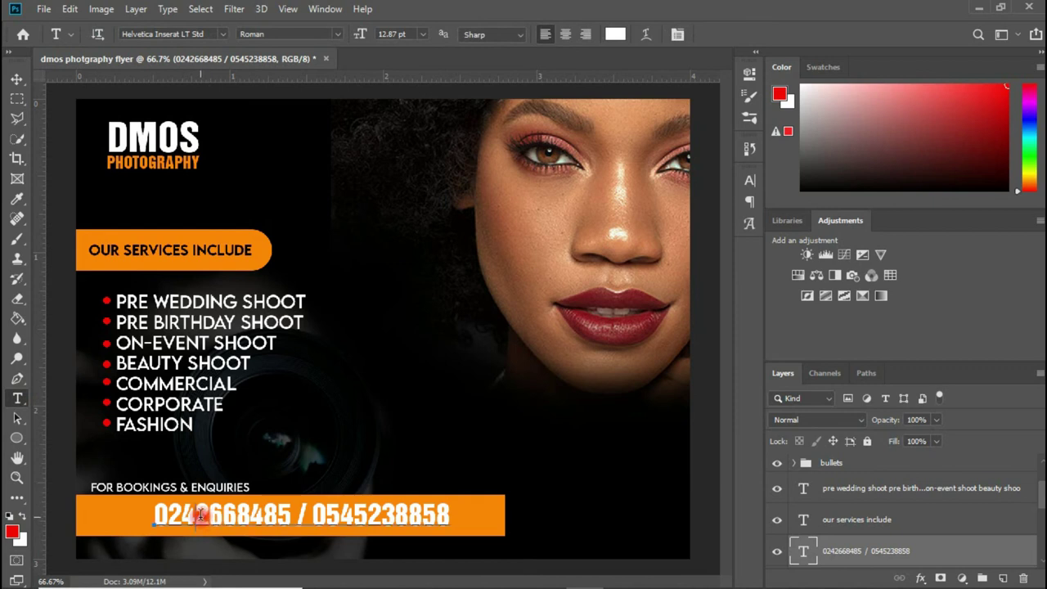
left_click(243, 513)
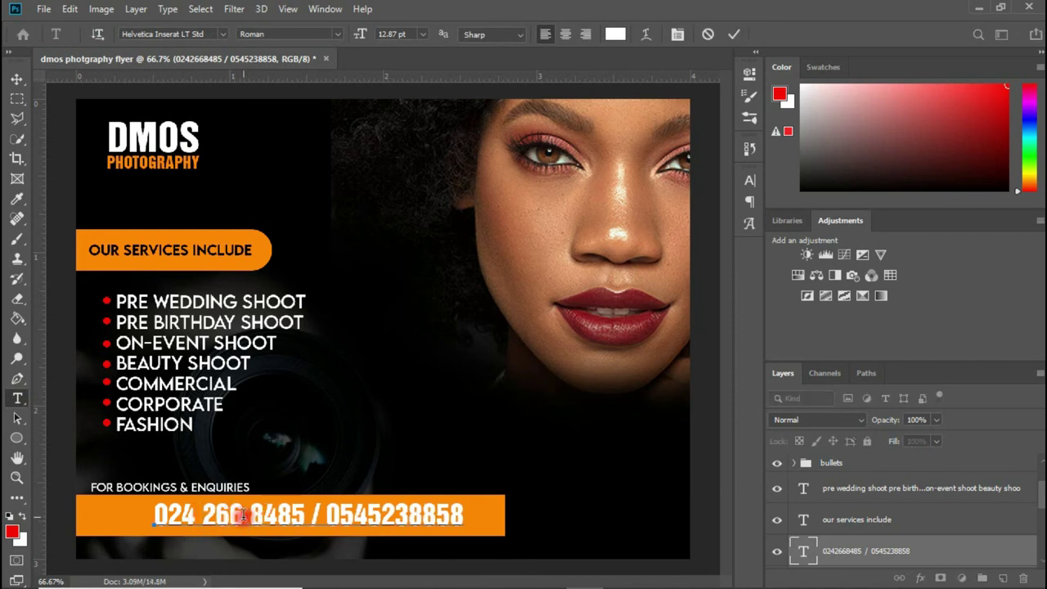
left_click(367, 514)
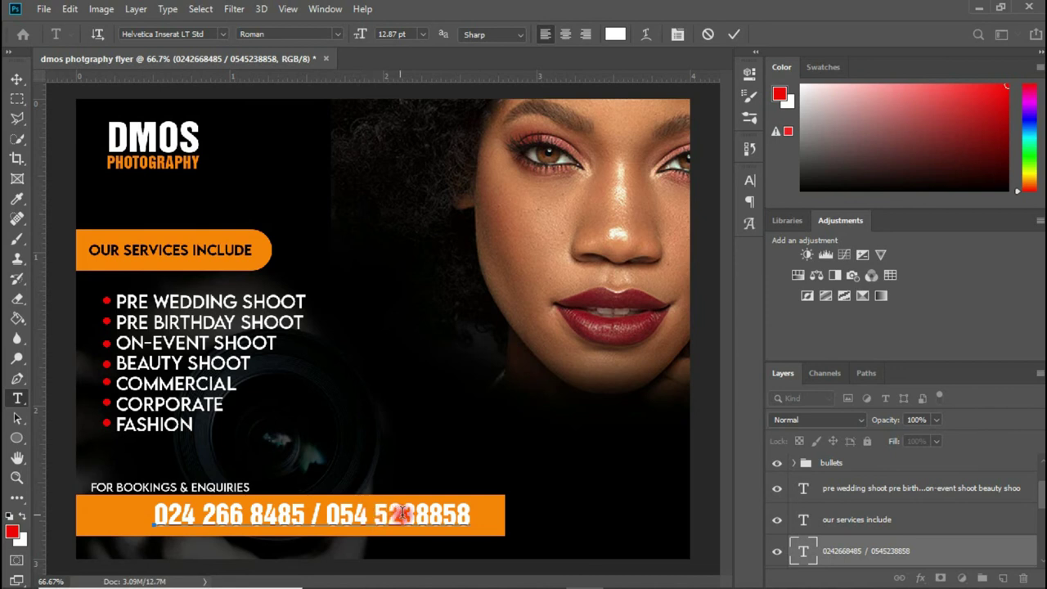
left_click(427, 514)
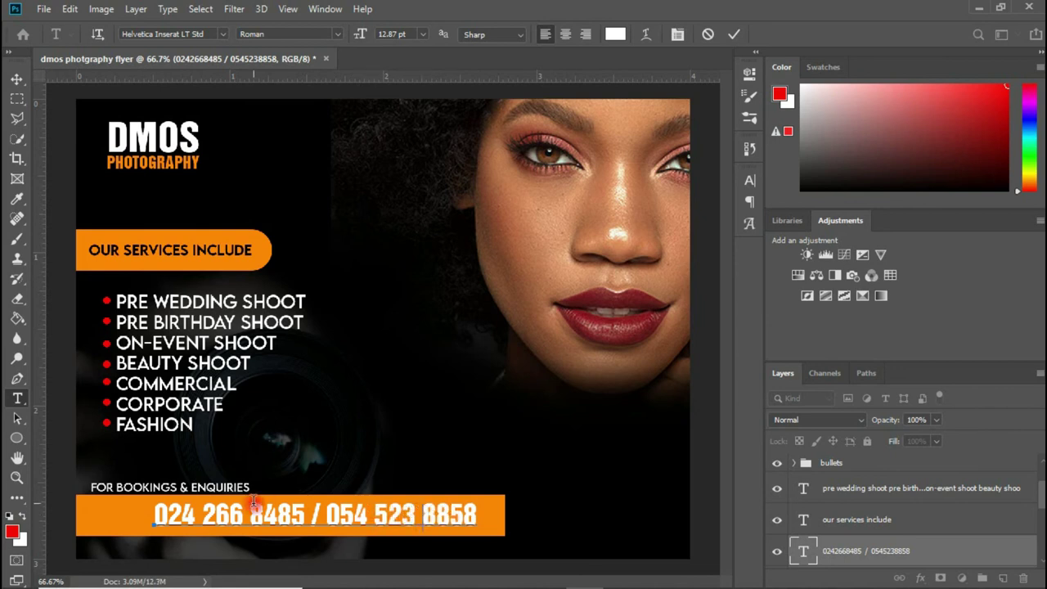
- Shift the phone-number layer slightly left within the orange bar
left_click(16, 78)
left_click(86, 166)
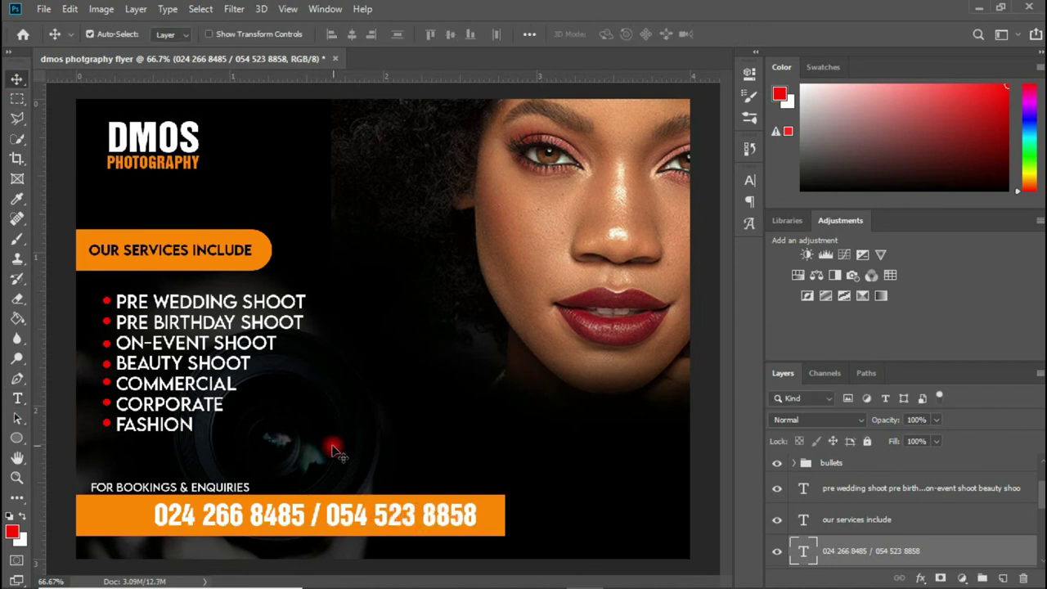
left_click_drag(345, 513, 323, 517)
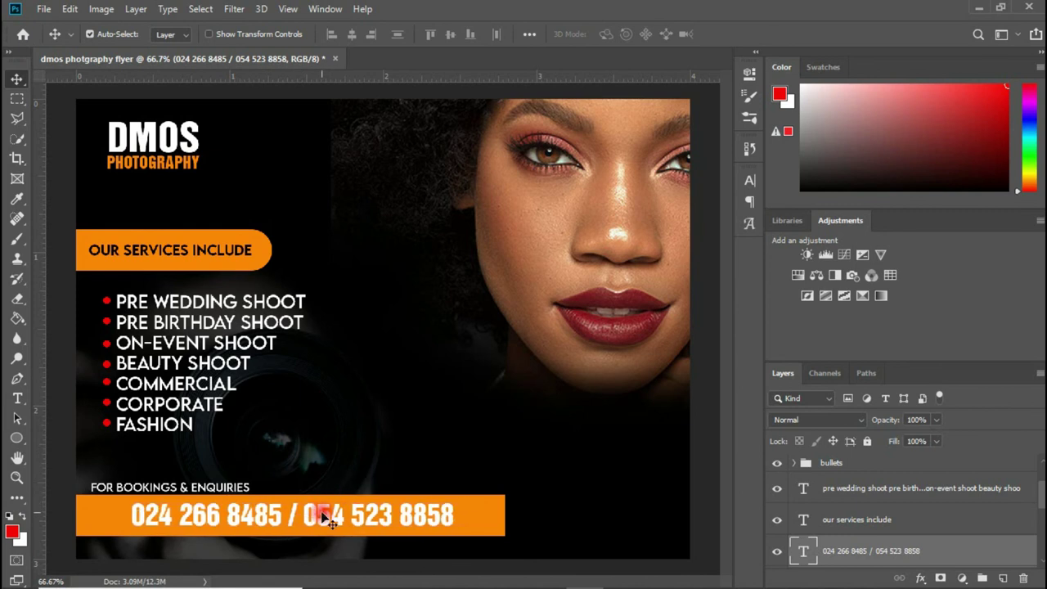
- Change the phone-number text colour to black and nudge it slightly left on the bar
left_click(748, 180)
left_click(698, 265)
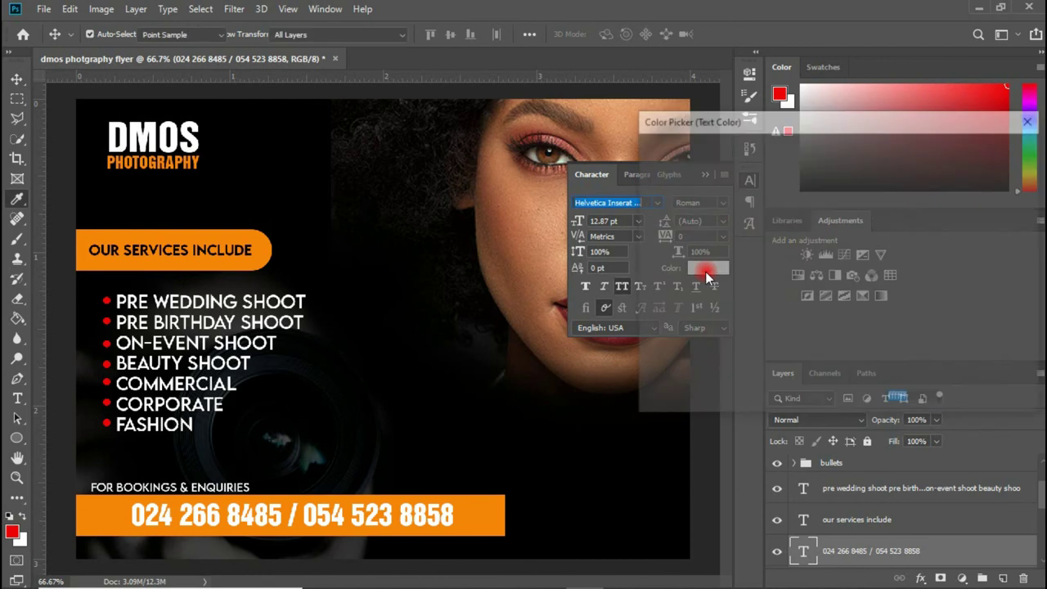
left_click(637, 420)
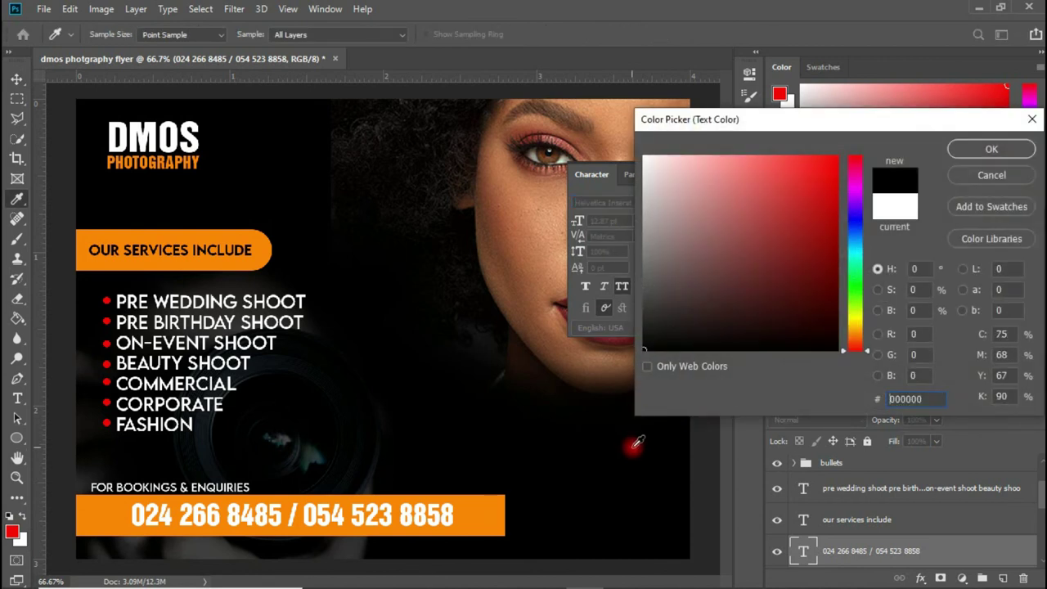
left_click(1018, 151)
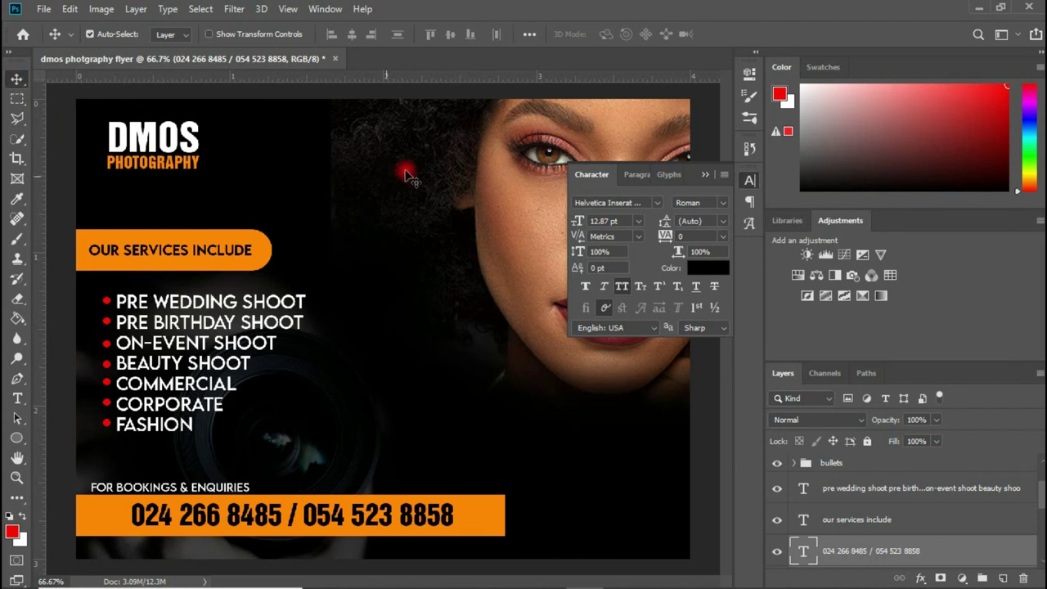
left_click(704, 174)
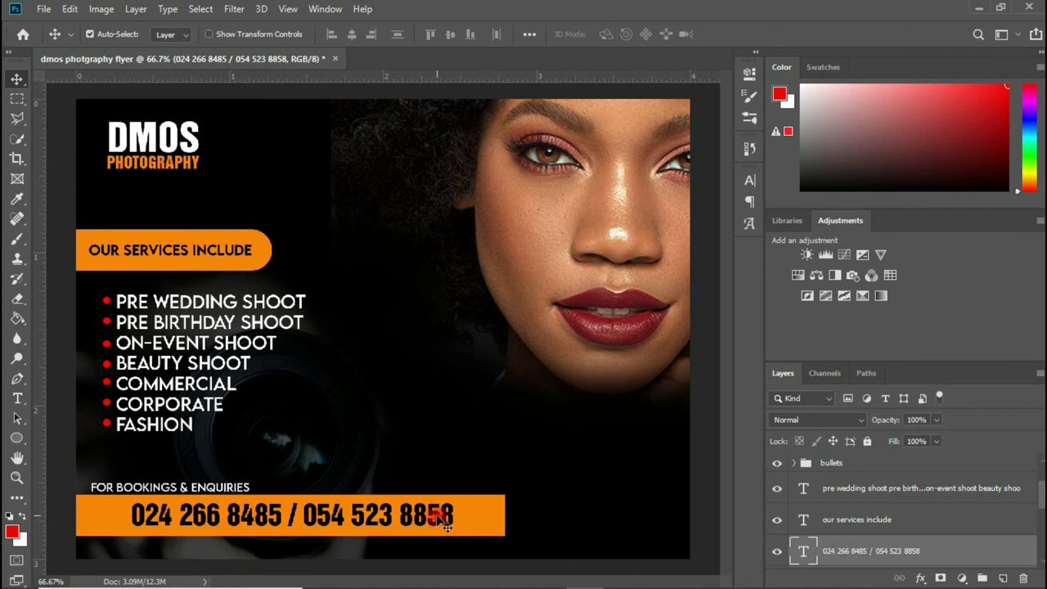
left_click_drag(447, 526, 434, 515)
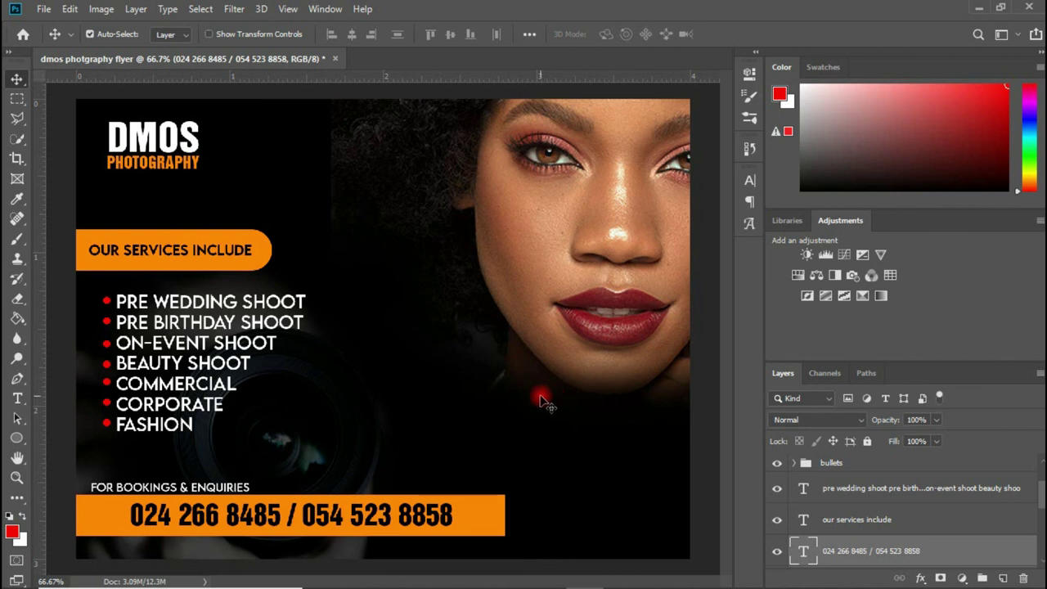
- Drag 'Dmos logo new sample white' from the Resources folder onto the flyer canvas
mouse_move(376, 584)
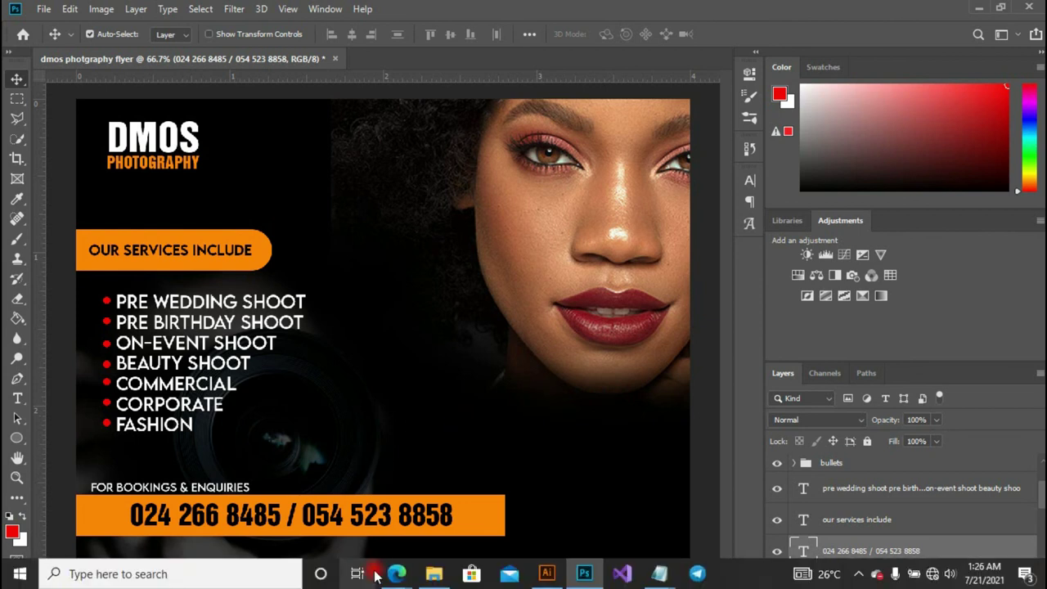
mouse_move(439, 576)
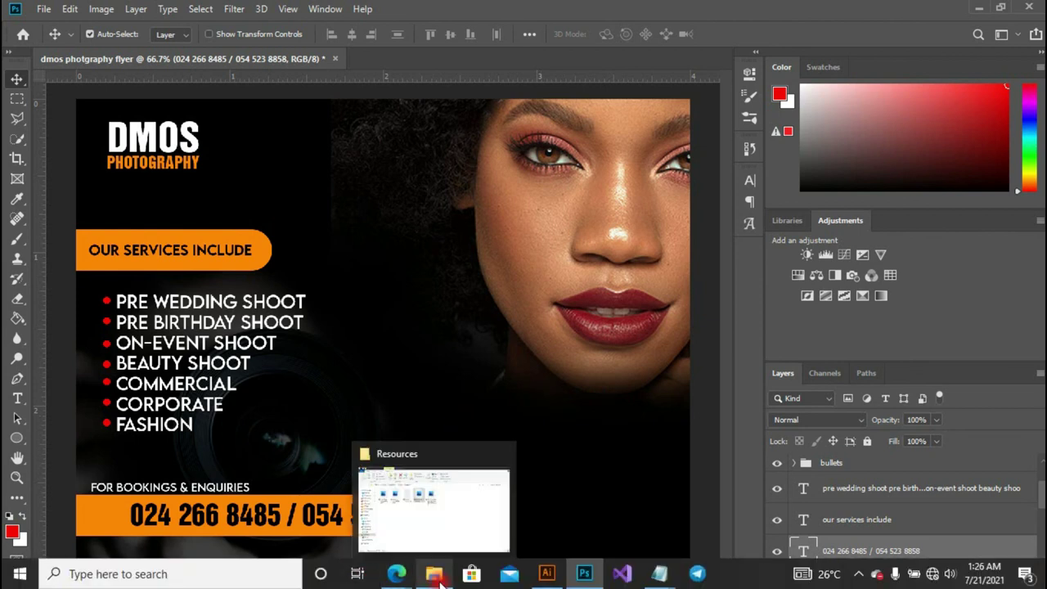
left_click(450, 540)
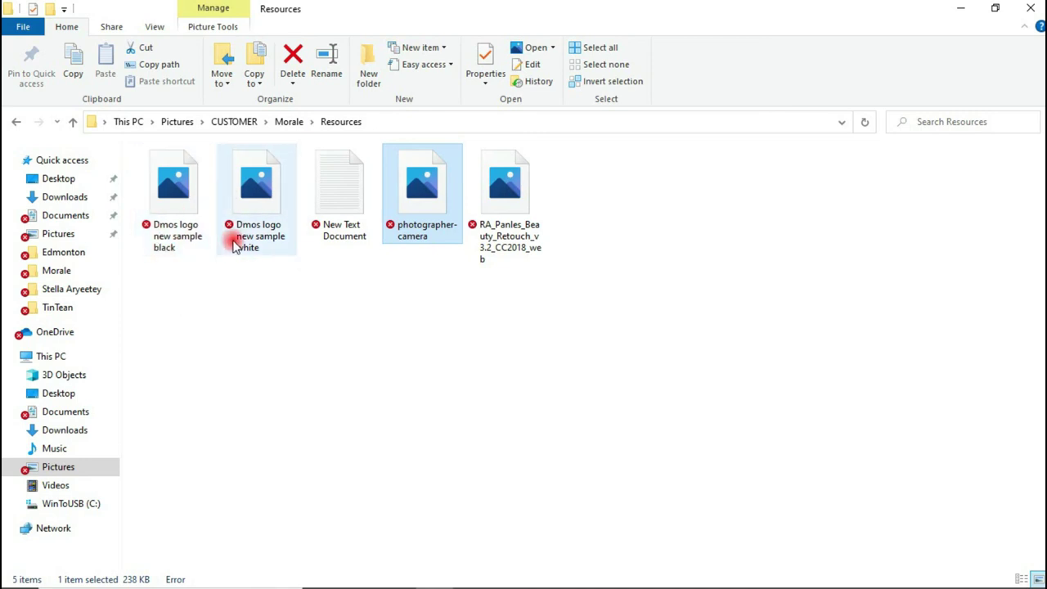
left_click_drag(241, 210, 415, 391)
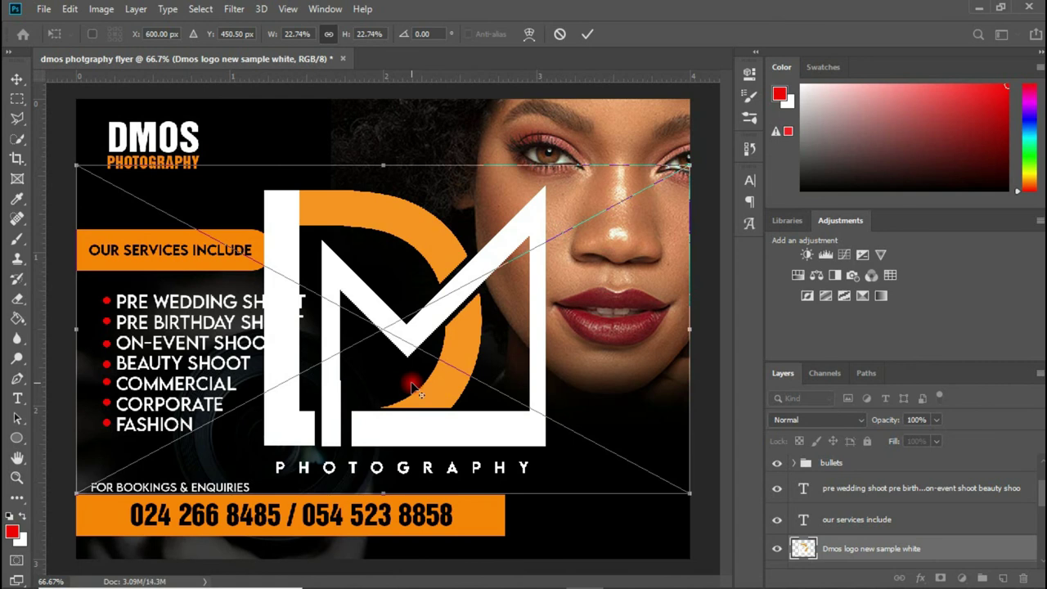
- Scale the placed white DM logo down to fit the flyer's lower-right corner beside the phone bar
left_click_drag(76, 165, 592, 472)
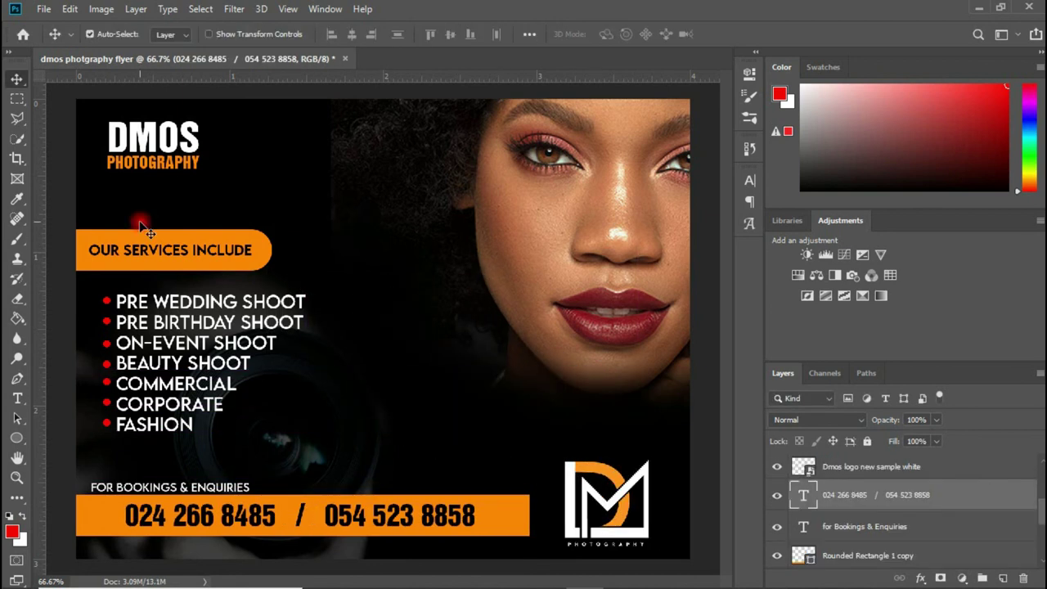